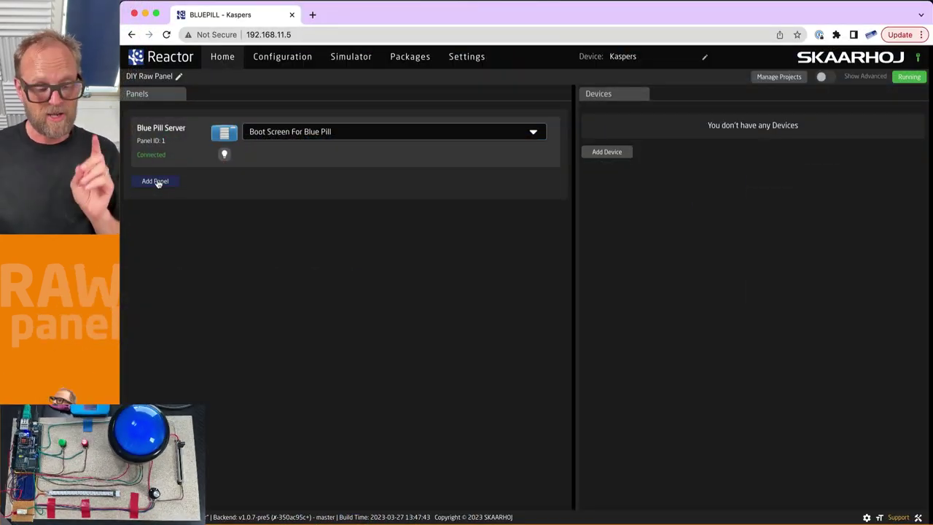
Step: Start adding a panel to a new group and look through both the manual panel list and the network-discovered panels
click(155, 181)
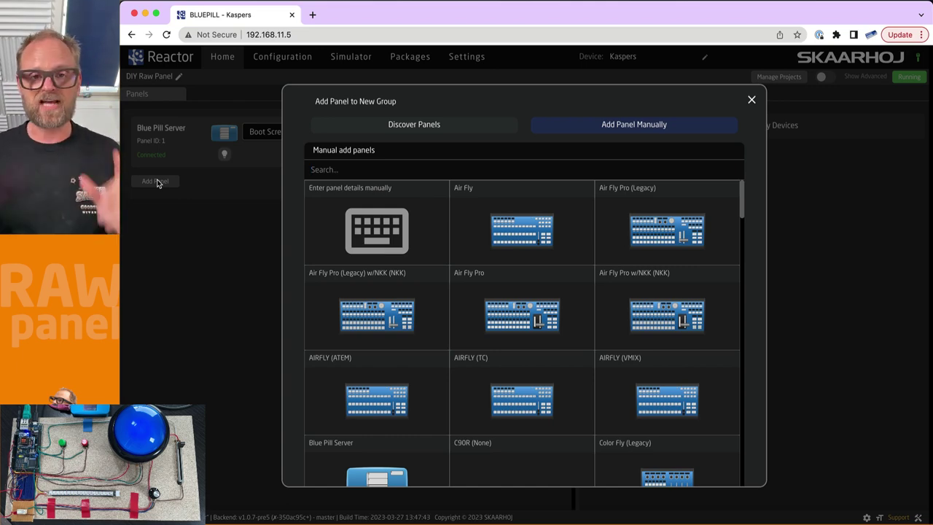
scroll(522, 321, down, 10)
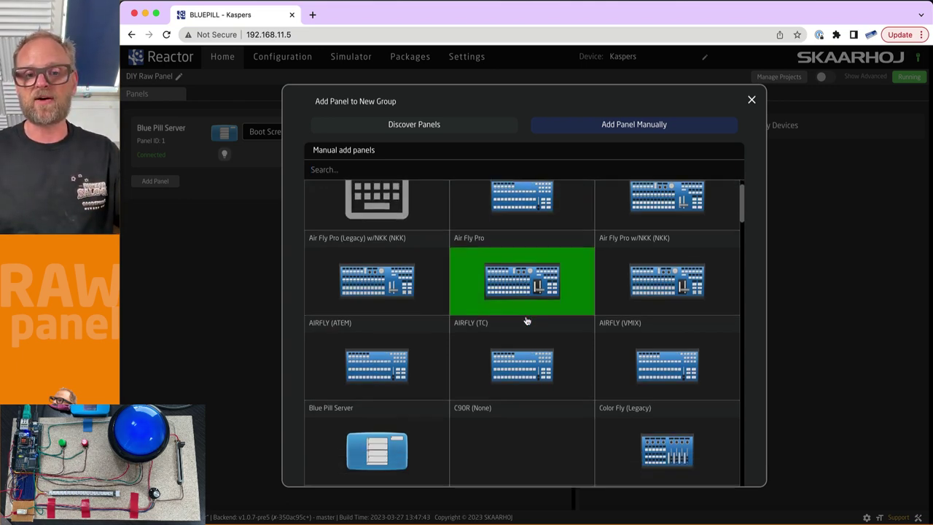
scroll(526, 321, down, 2)
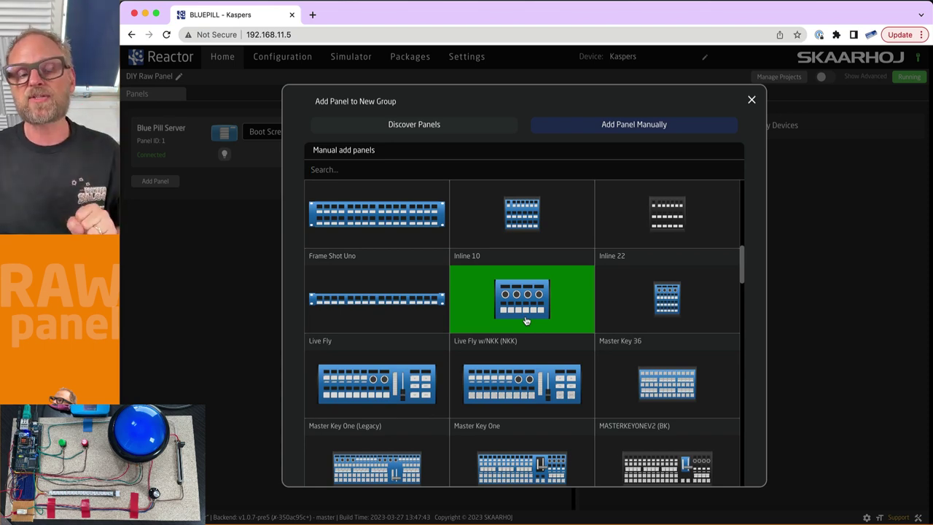
click(397, 127)
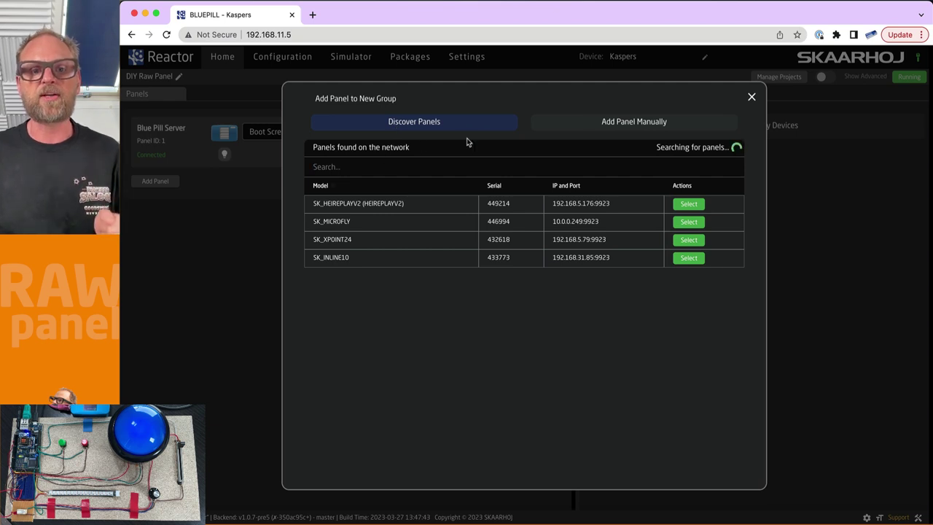
click(633, 121)
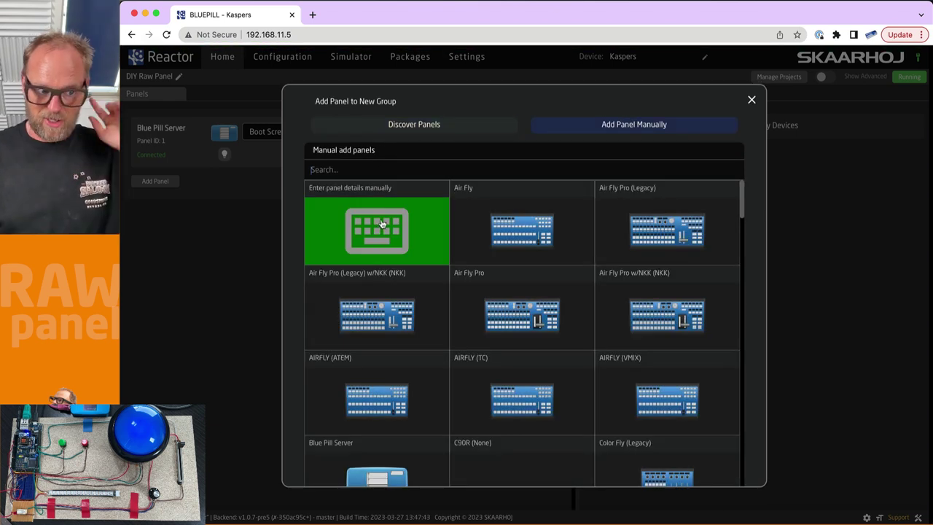
Step: Switch to the Arduino IDE and look up the panel's IP address in the main SKAARHOJ_Raw_Panel_DIY_DEMO sketch
key(super+Tab)
key(super+Tab)
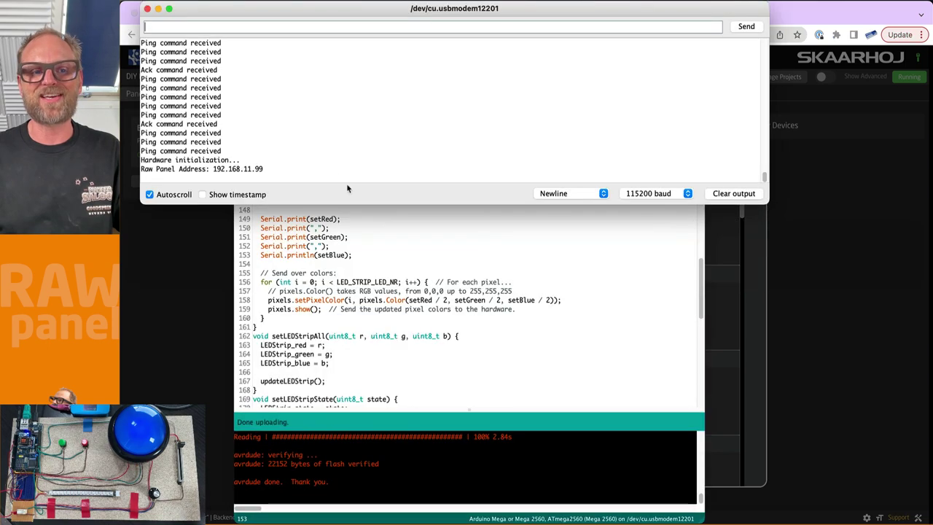
click(356, 299)
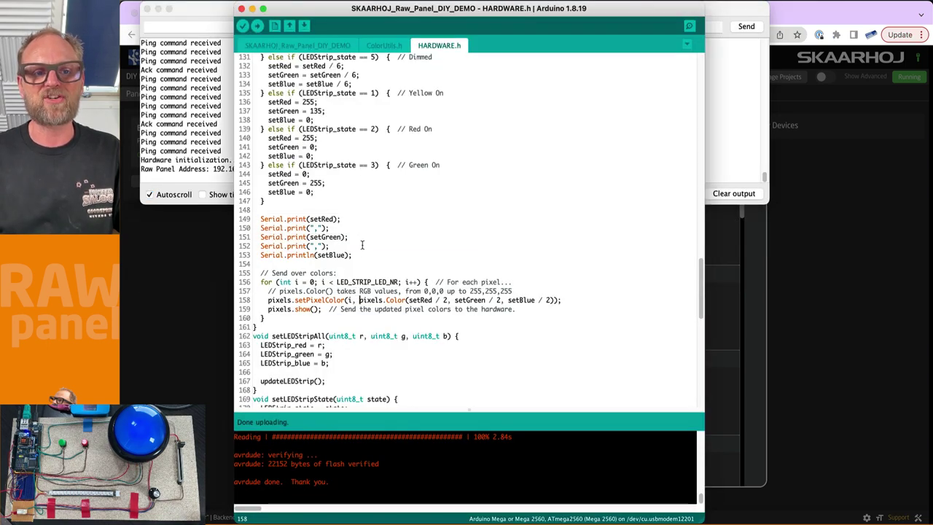
scroll(361, 241, up, 20)
click(304, 46)
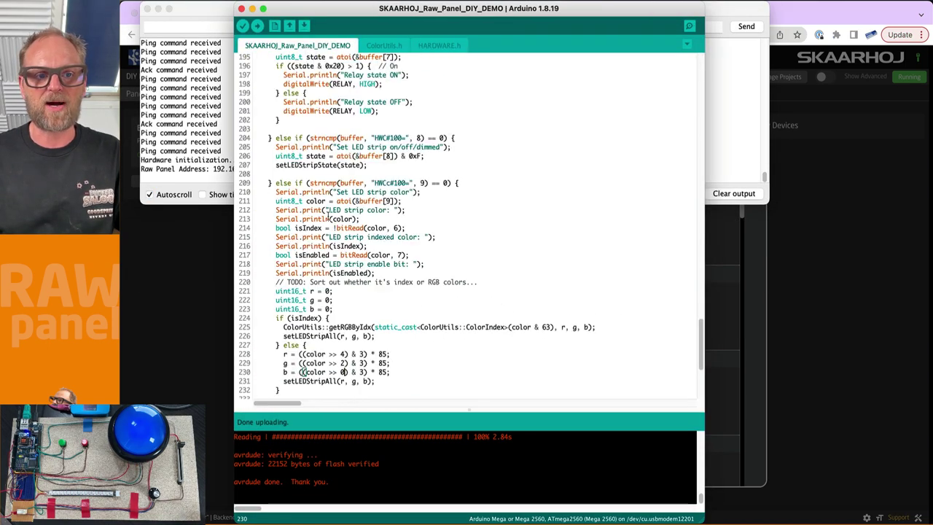
scroll(359, 174, up, 20)
drag(342, 174, 302, 174)
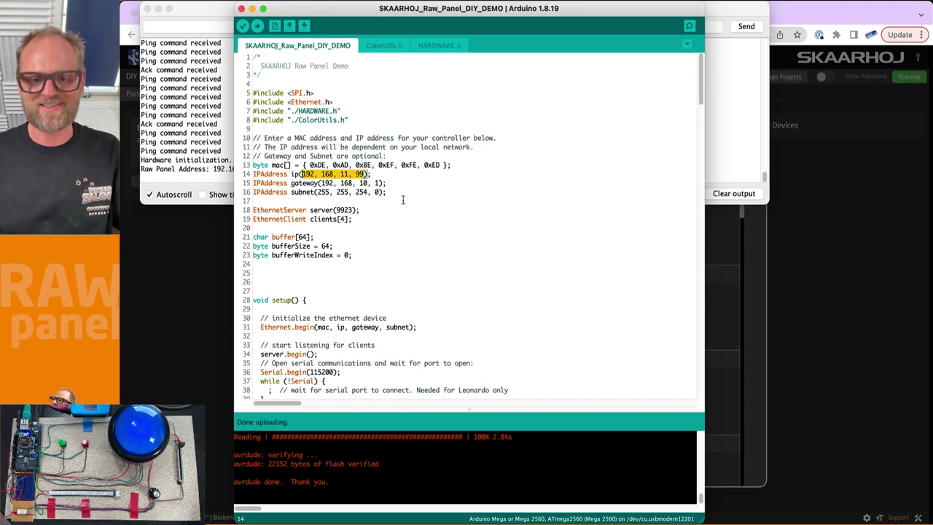
Step: Switch back to Reactor and add a panel with manually entered details at 192.168.11.99, checking the server port in the Arduino sketch before confirming
click(719, 295)
click(423, 253)
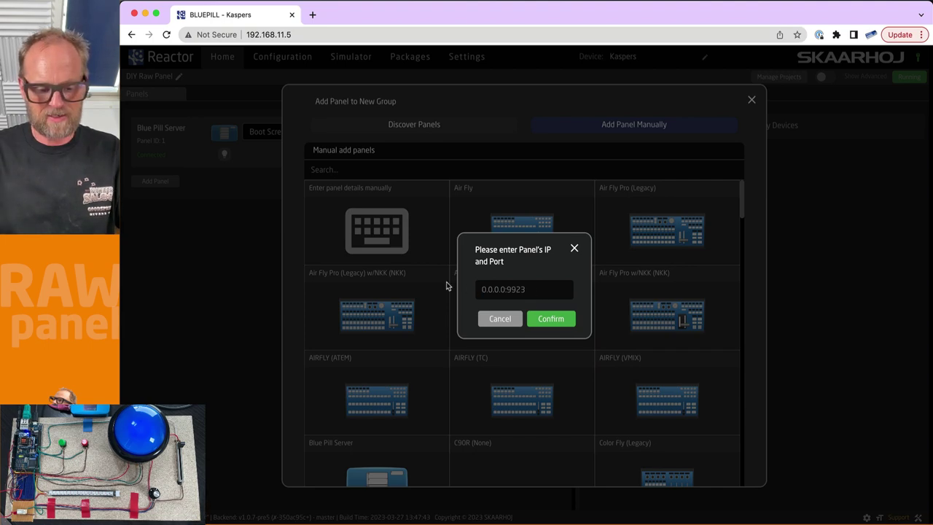
text(192.168.11.99)
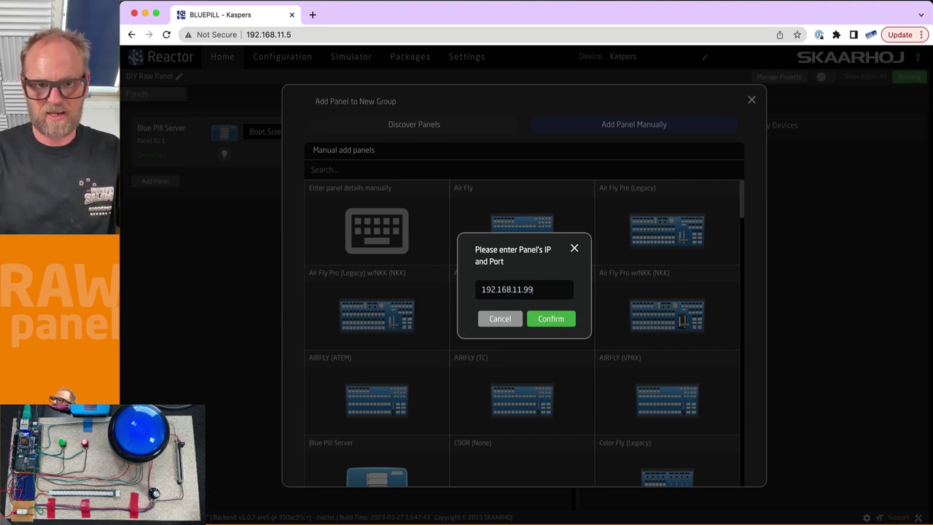
key(super+Tab)
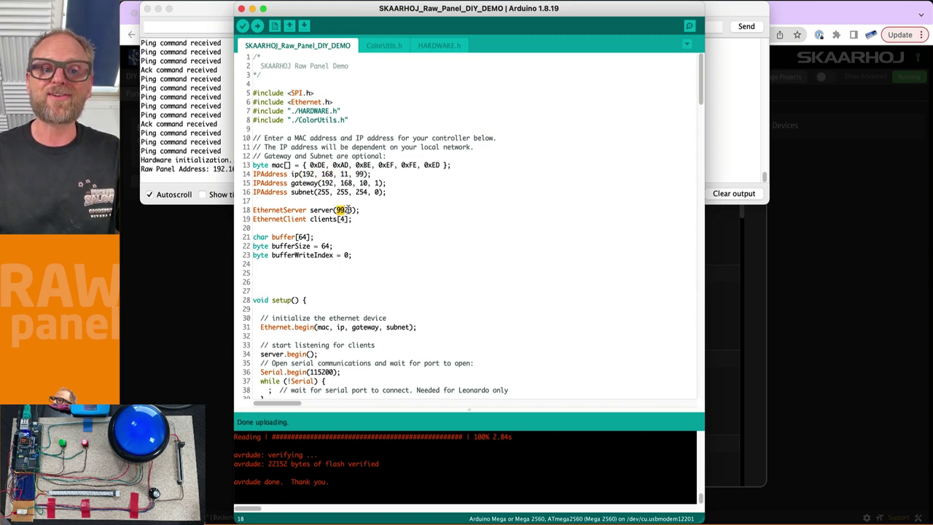
key(super+Tab)
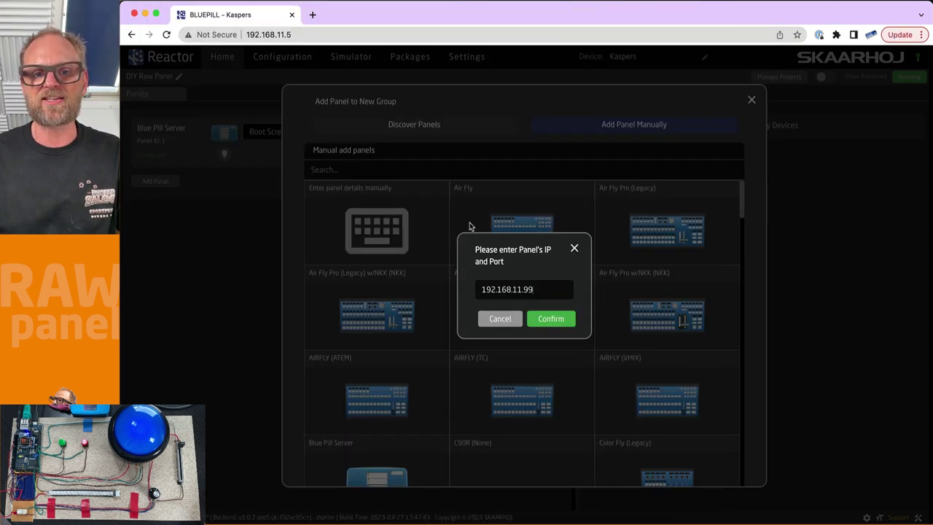
click(552, 321)
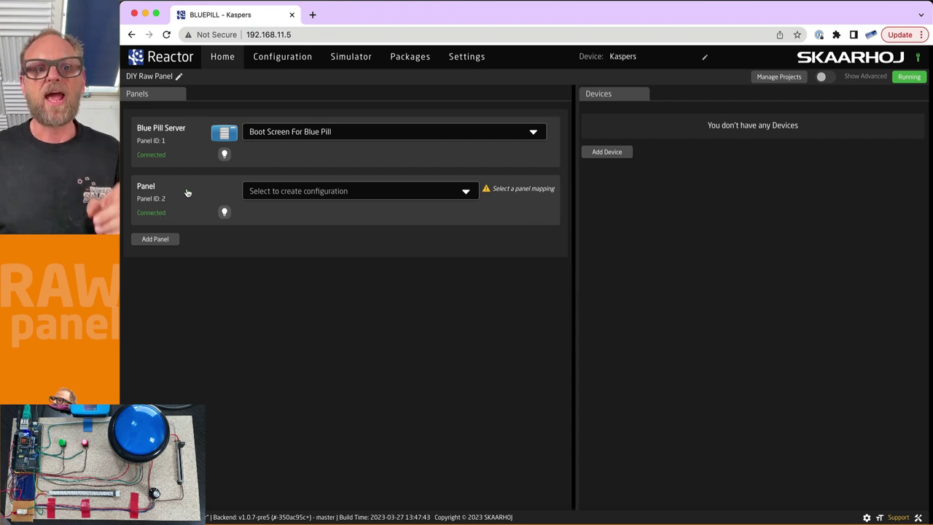
Step: Open the project configuration and widen the controller area to examine the layout of the Arduino raw panel
click(280, 59)
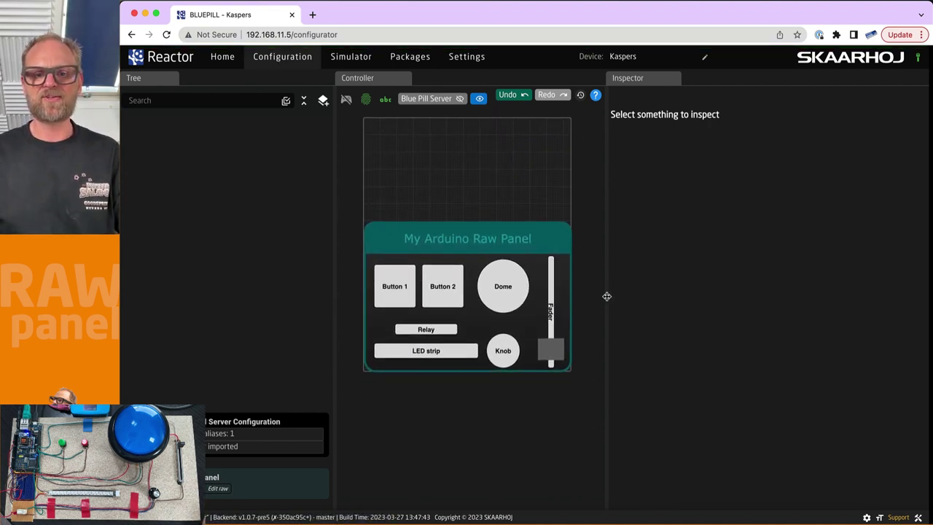
drag(606, 293, 750, 291)
scroll(437, 287, up, 3)
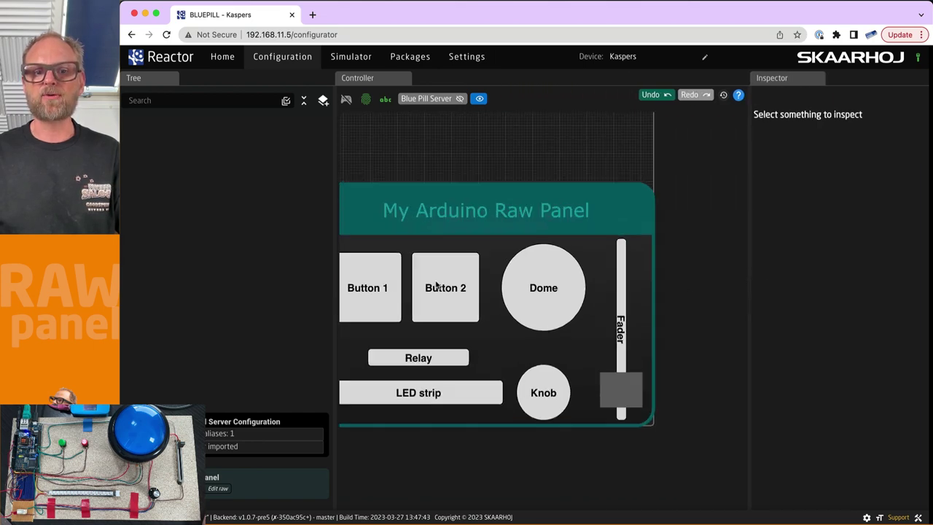
scroll(436, 285, down, 3)
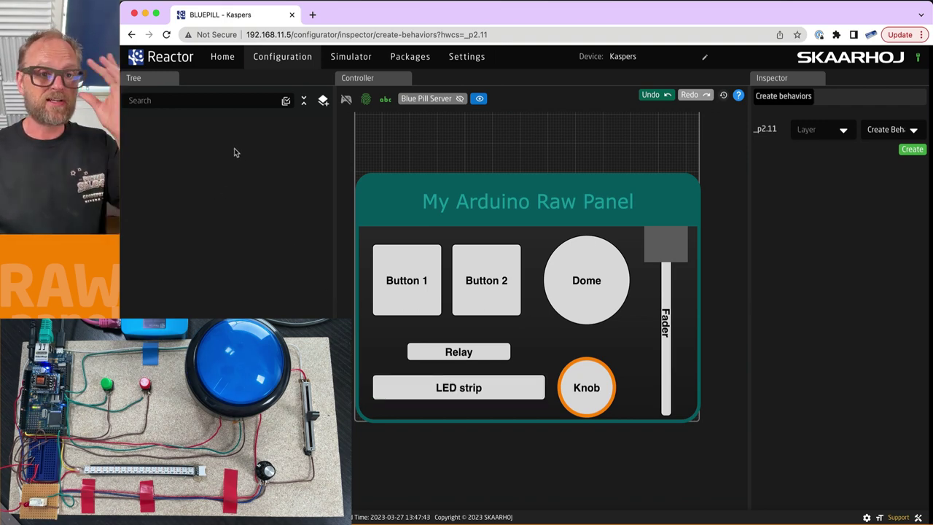
Step: Return to the project overview, add the discovered ATEM Mini at 192.168.10.70 as a device, and save its settings
click(222, 62)
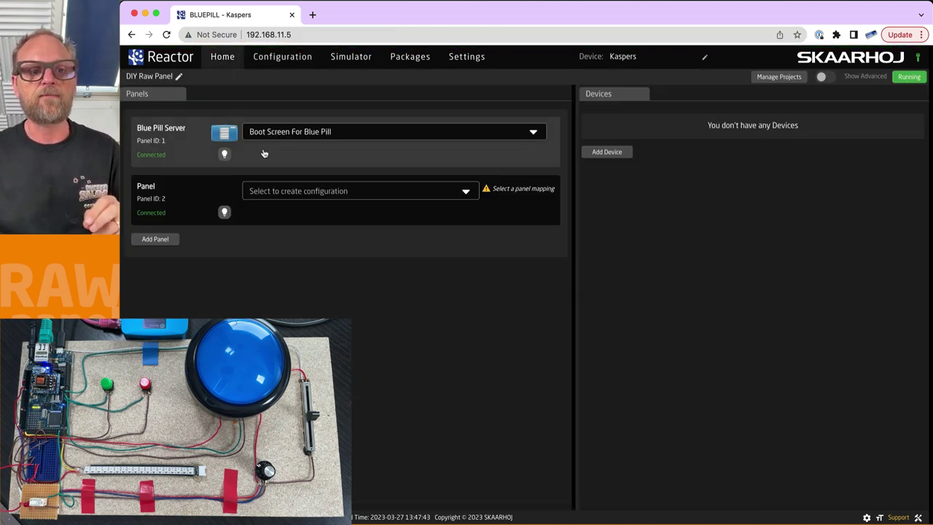
click(599, 151)
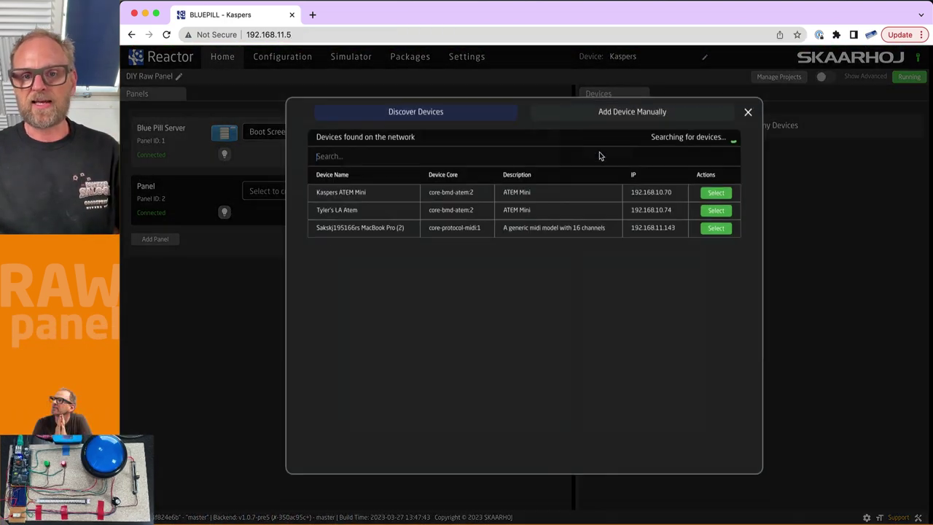
click(636, 117)
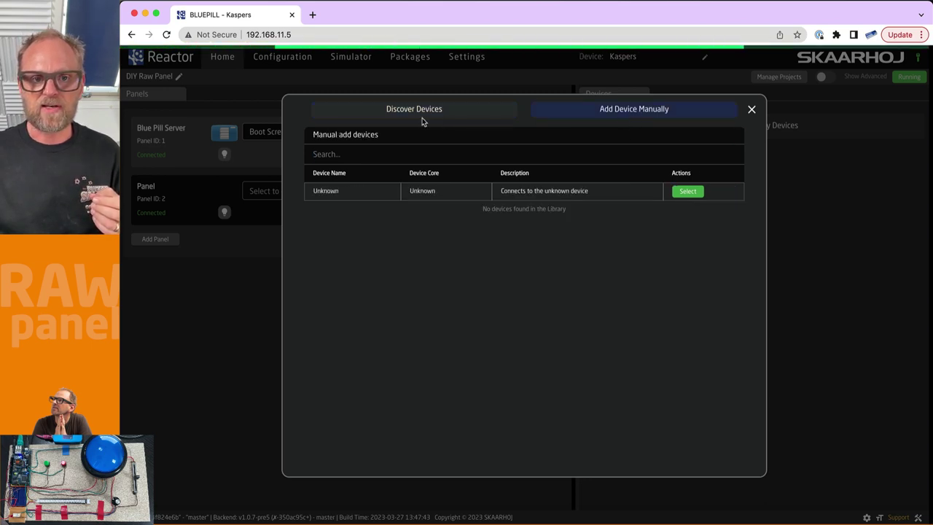
click(425, 115)
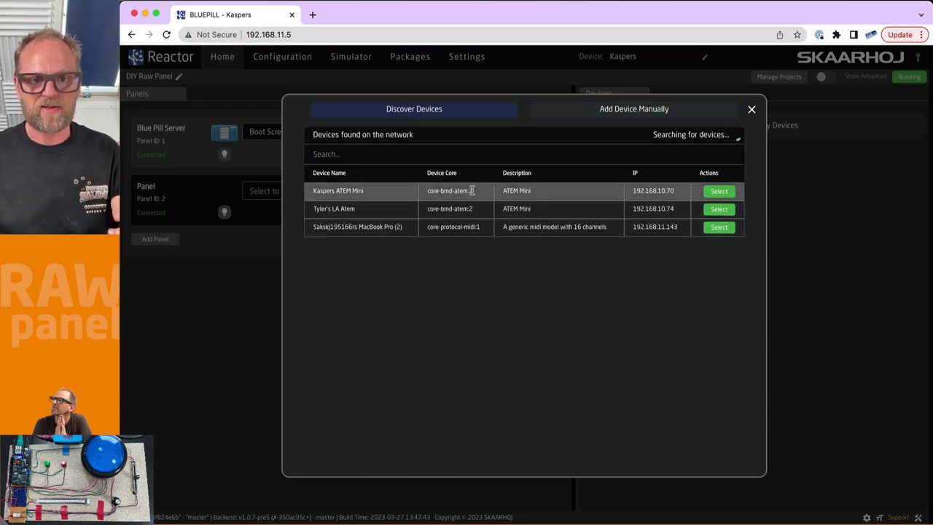
click(723, 192)
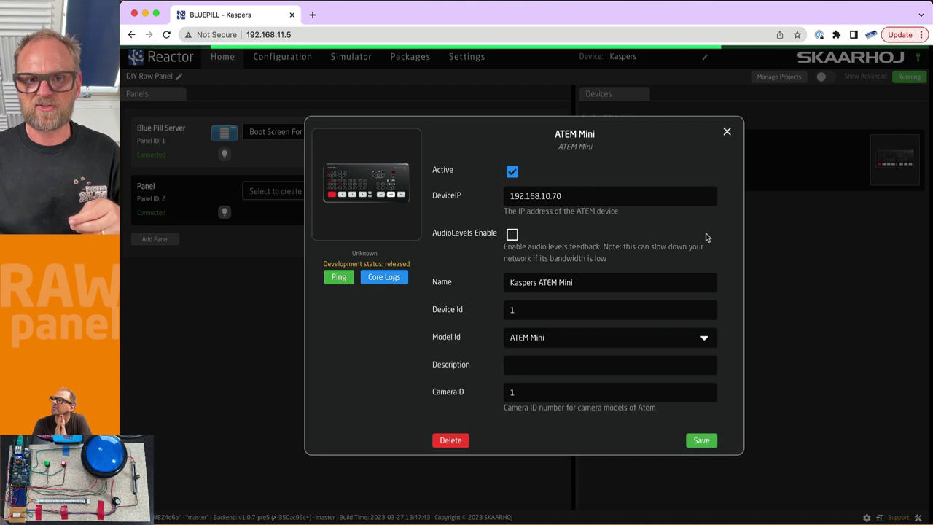
click(701, 440)
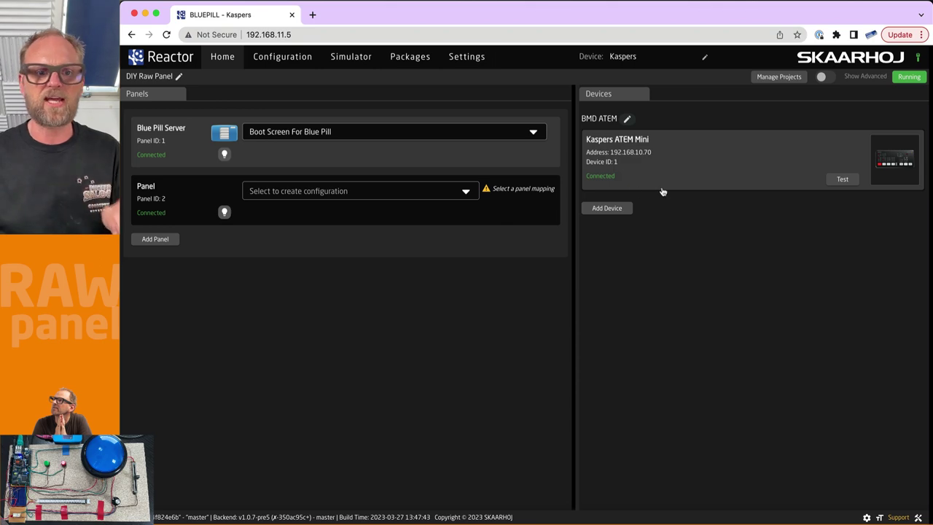
Step: Switch to ATEM Software Control, test the program bus by selecting CAM3 and back to CAM2, and return to Reactor
key(super+Tab)
key(super+Tab)
key(super+Tab)
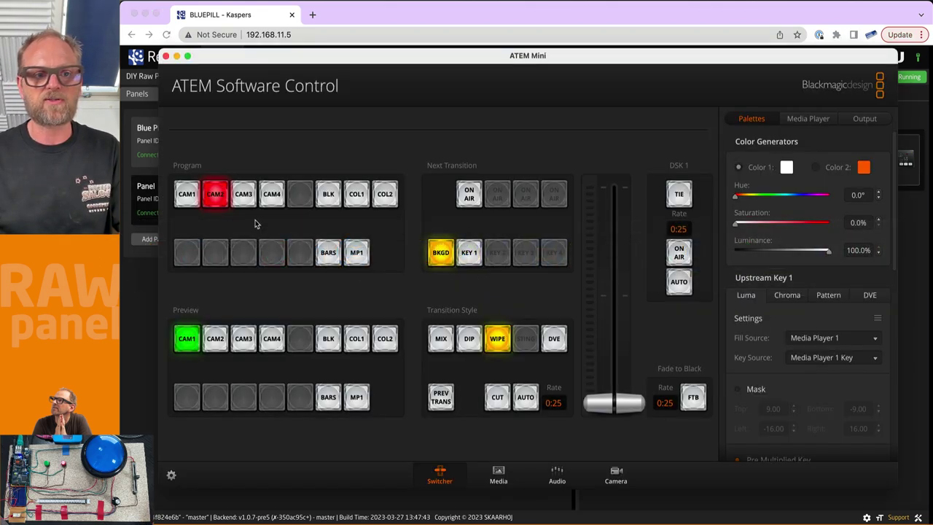
click(249, 198)
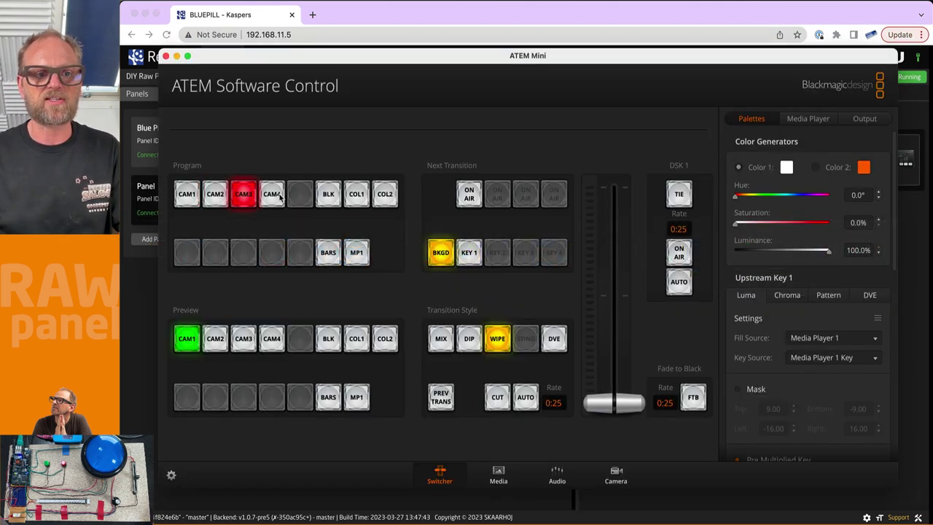
click(215, 198)
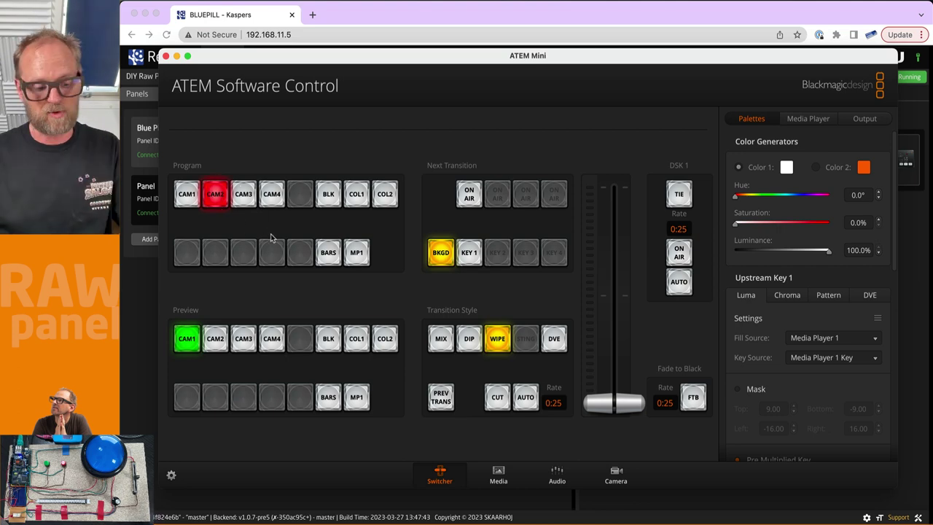
key(super+Tab)
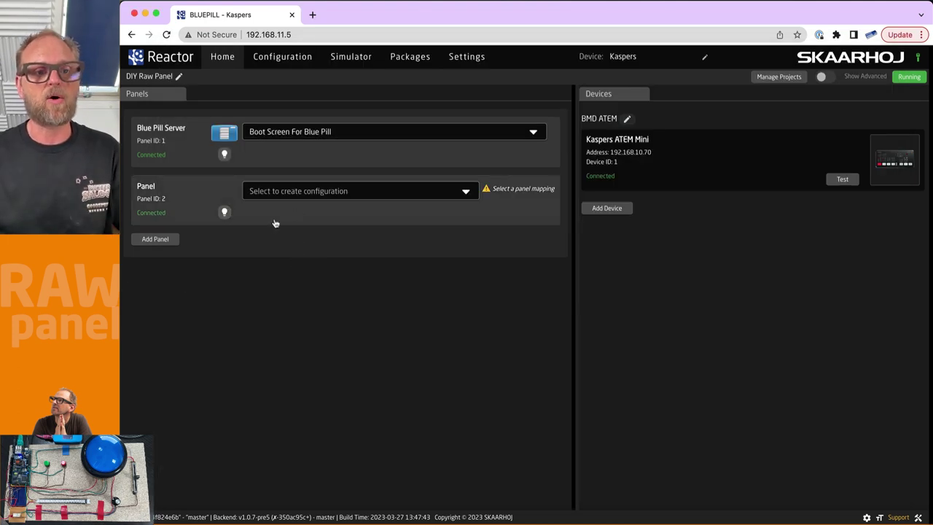
Step: Create a custom configuration named FunwithATEM for the panel with ID 2
click(434, 192)
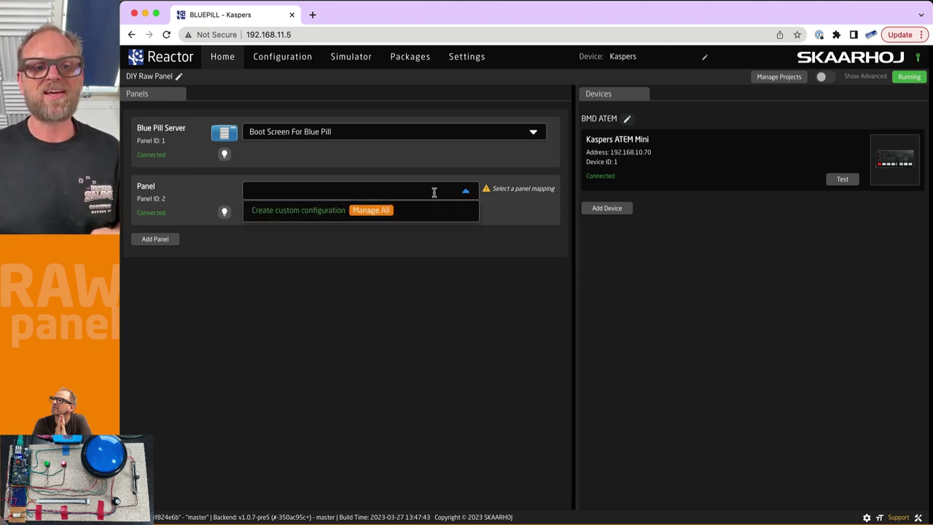
click(310, 212)
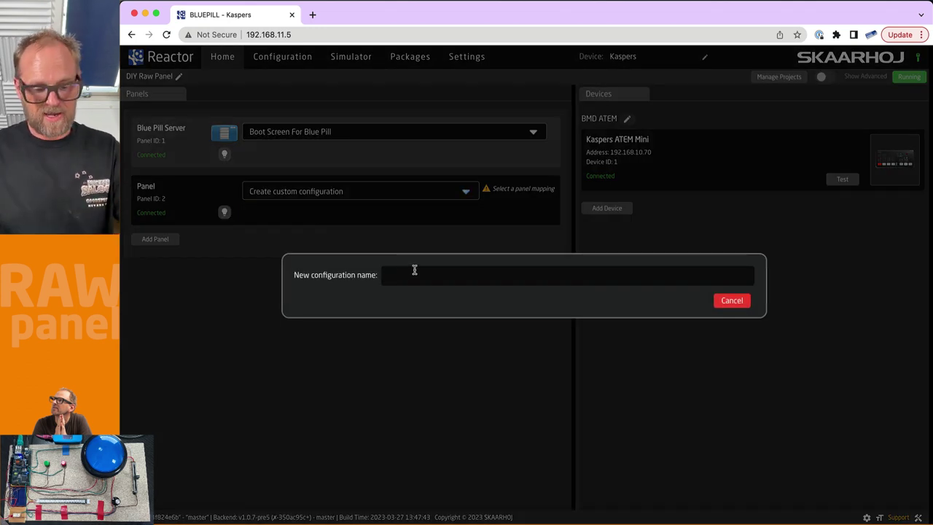
text(Fun)
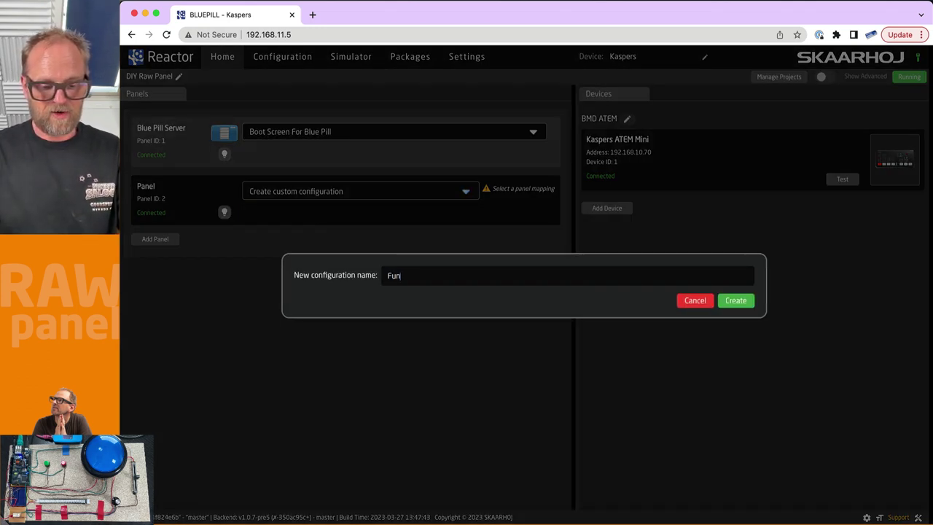
text(withATEM)
click(745, 301)
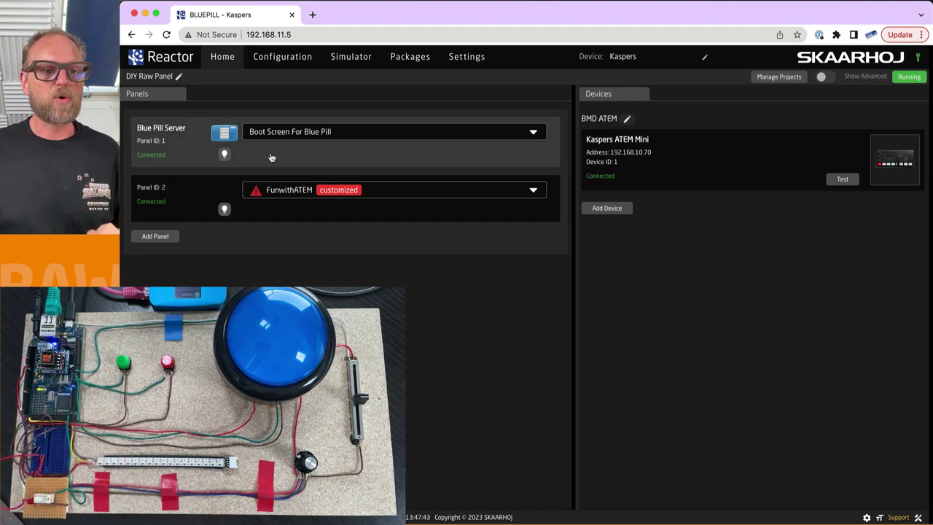
Step: Open the project configuration and create a behavior for Button 1 in the FunwithATEM layer, widening the inspector area
click(281, 57)
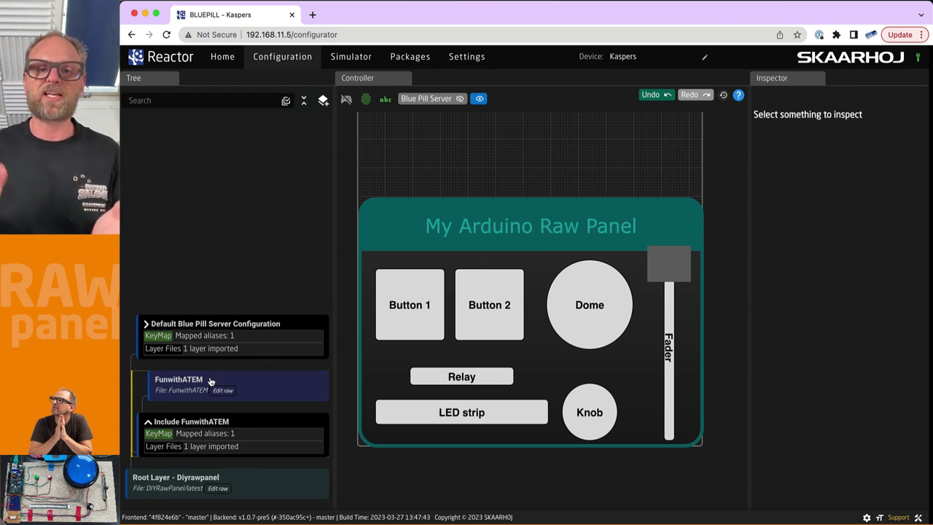
click(408, 309)
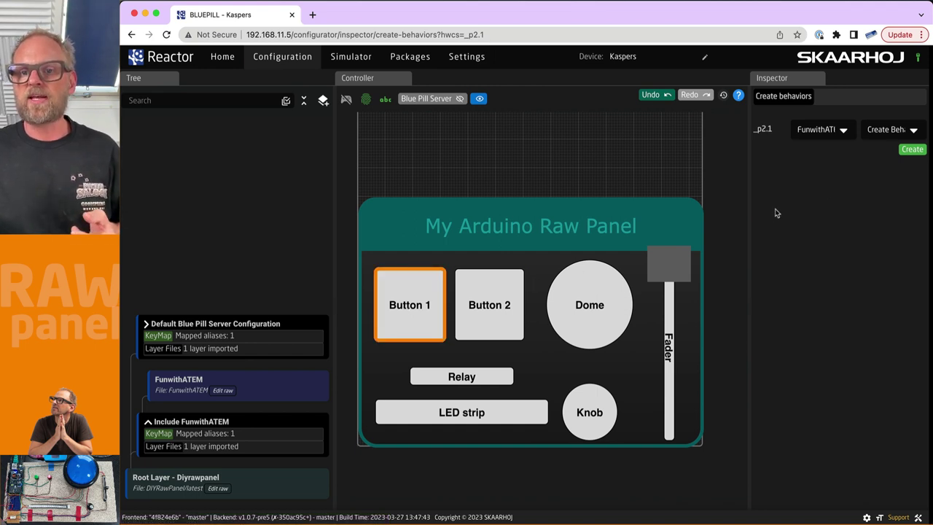
drag(748, 220, 651, 219)
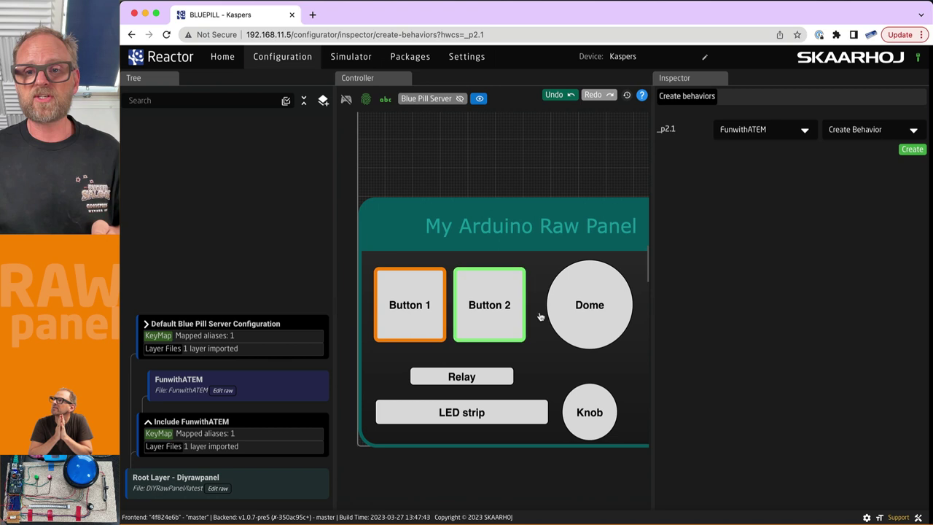
click(912, 150)
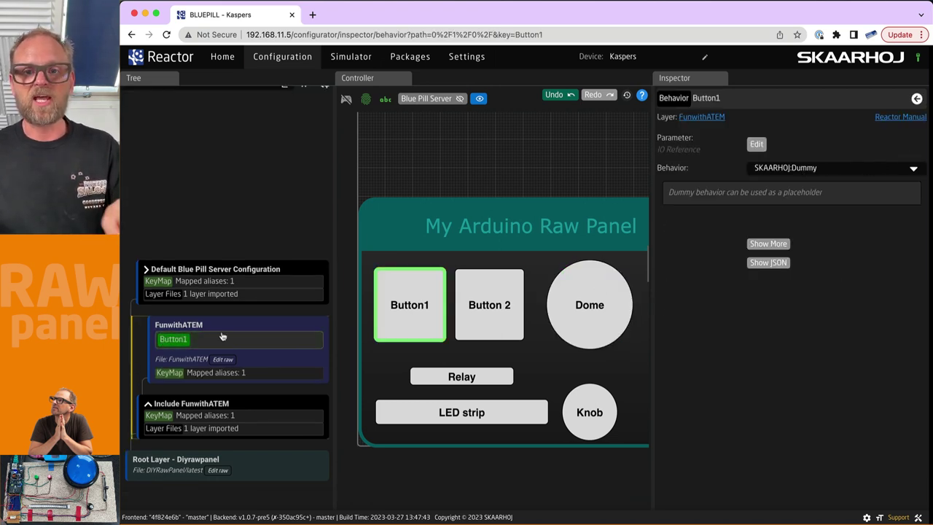
Step: Set Button1's parameter to the ATEM Mini's Cut transition on M/E 1 and submit it
click(757, 143)
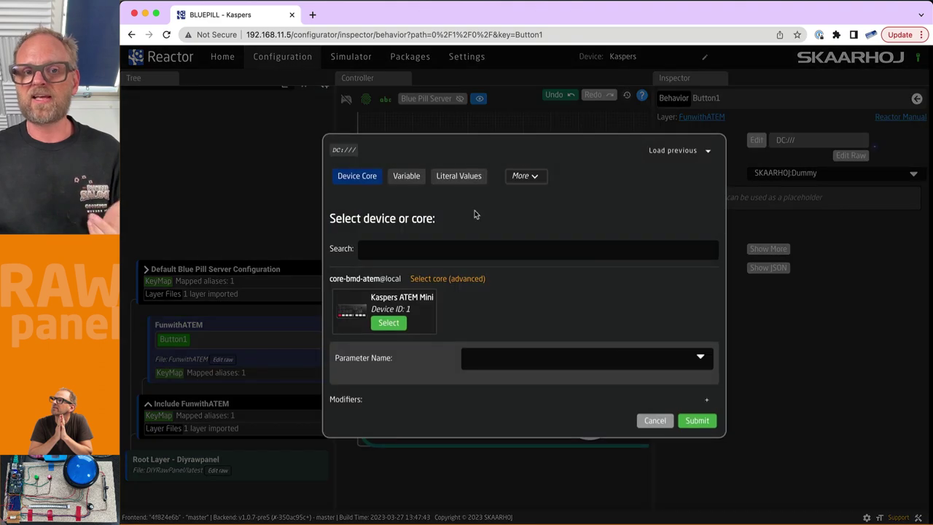
click(389, 324)
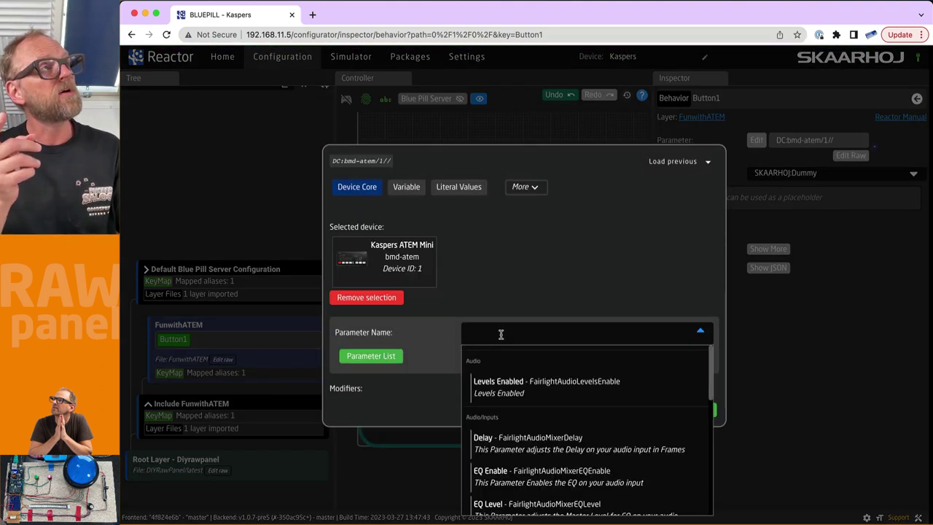
text(cut)
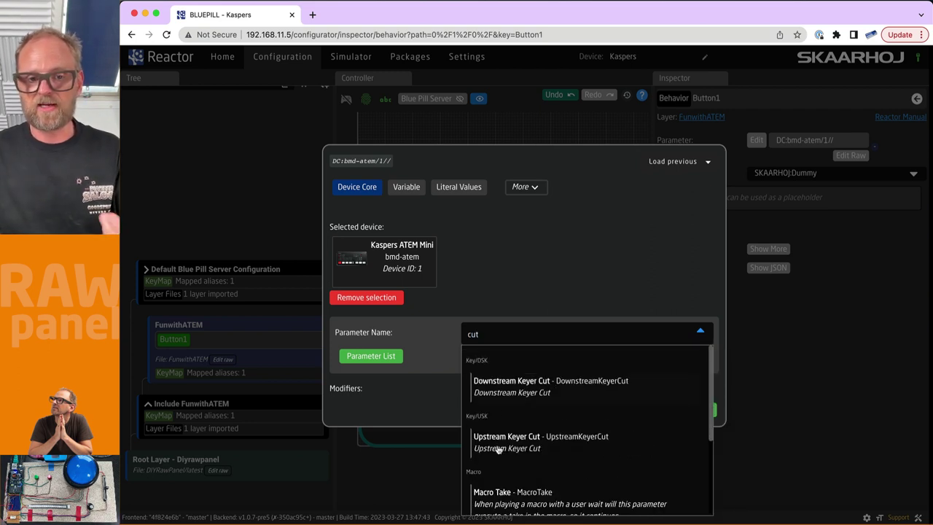
scroll(554, 500, down, 5)
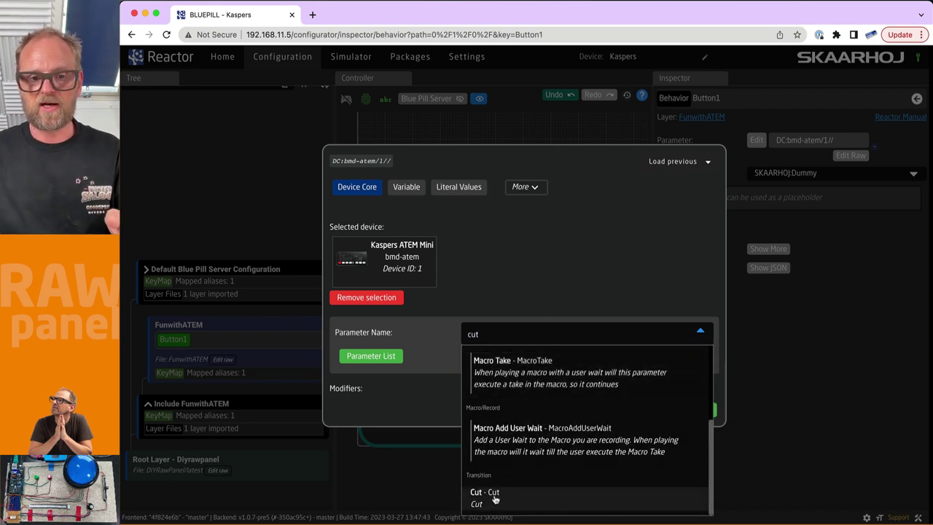
click(478, 495)
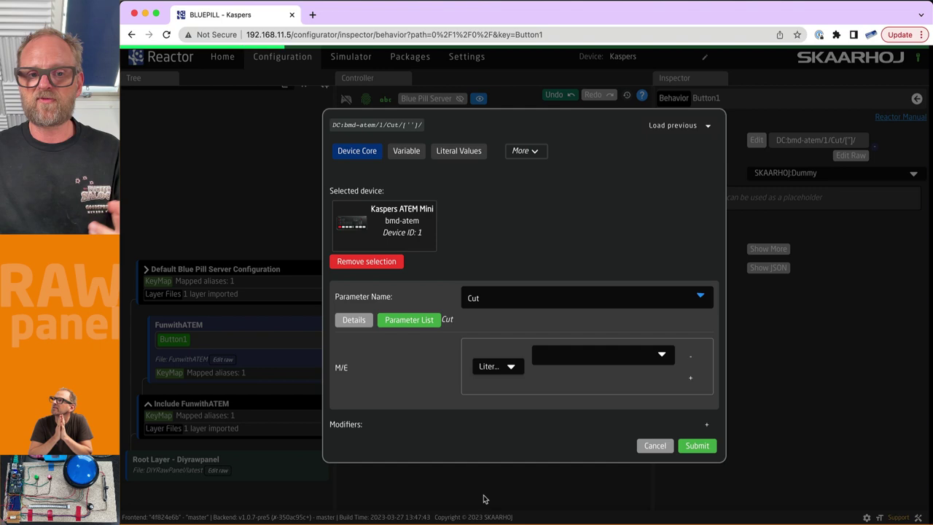
click(616, 353)
click(553, 373)
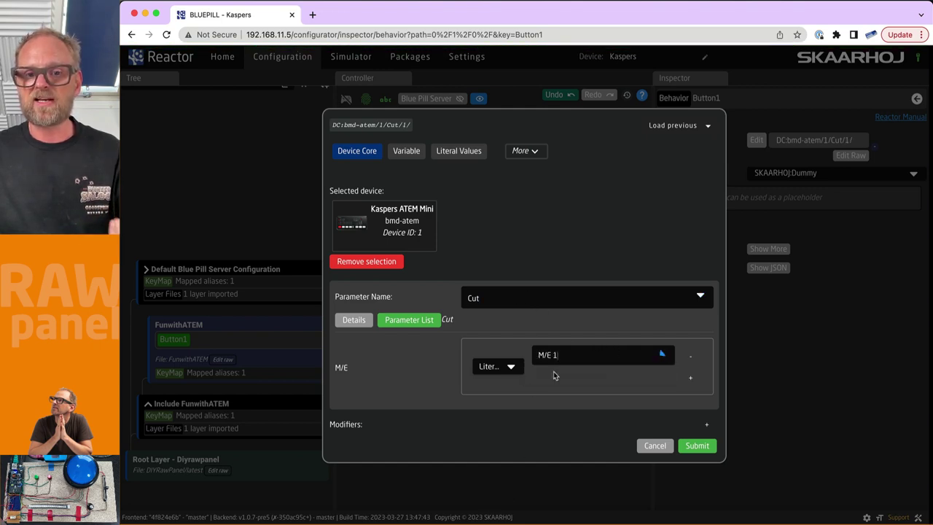
click(696, 447)
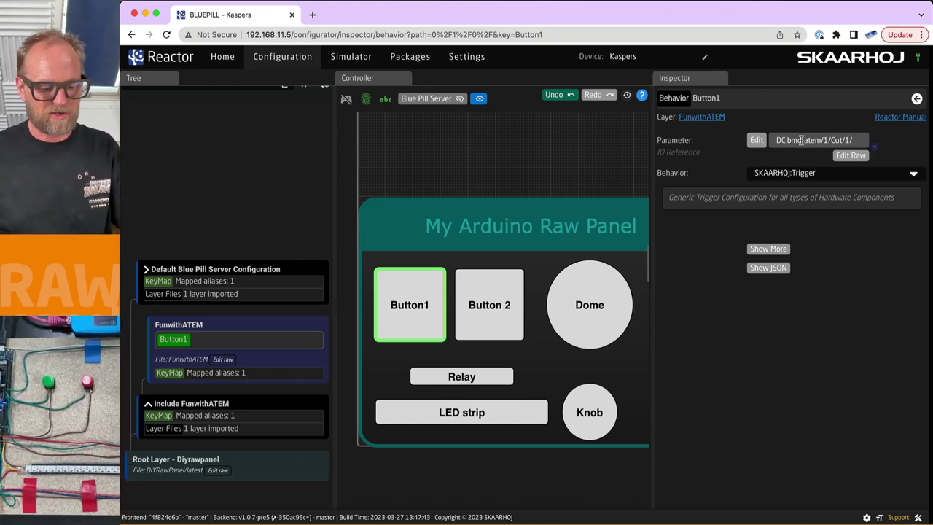
Step: Switch to ATEM Software Control, try the CUT transition control on the switcher page, and return to Reactor
key(super+Tab)
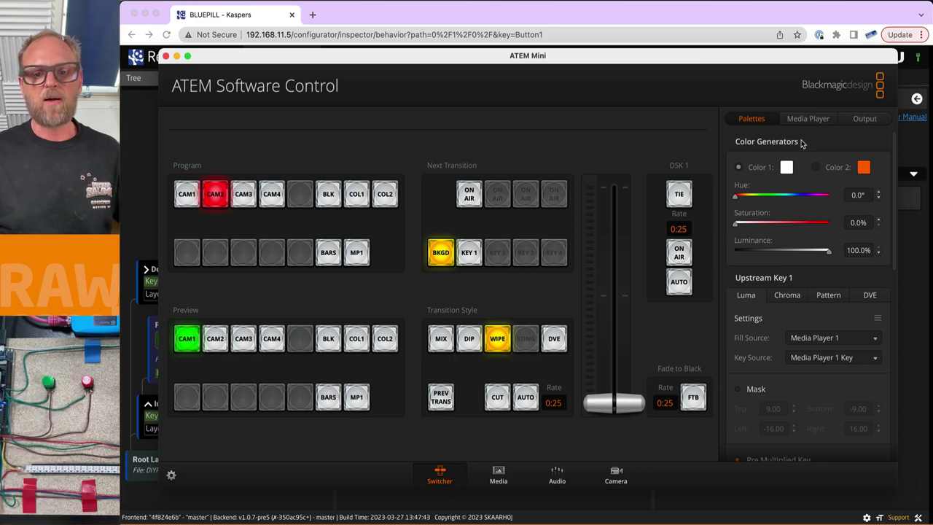
click(498, 397)
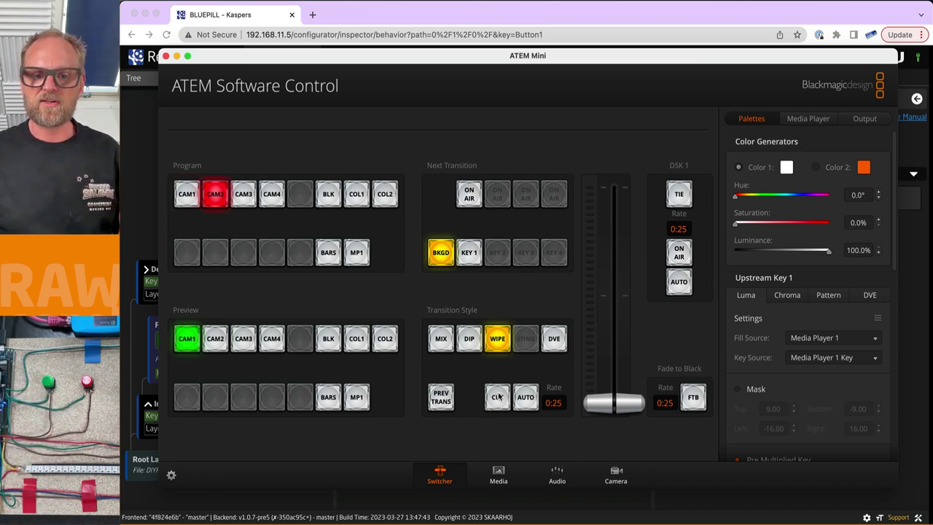
key(super+Tab)
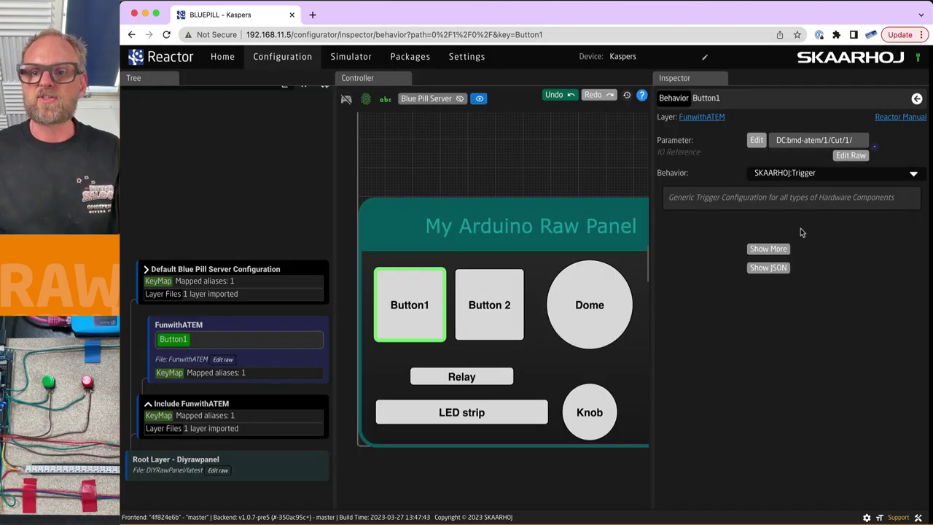
Step: Create a behavior for Button 2 in the FunwithATEM layer and choose the ATEM Mini as its parameter's device
click(503, 302)
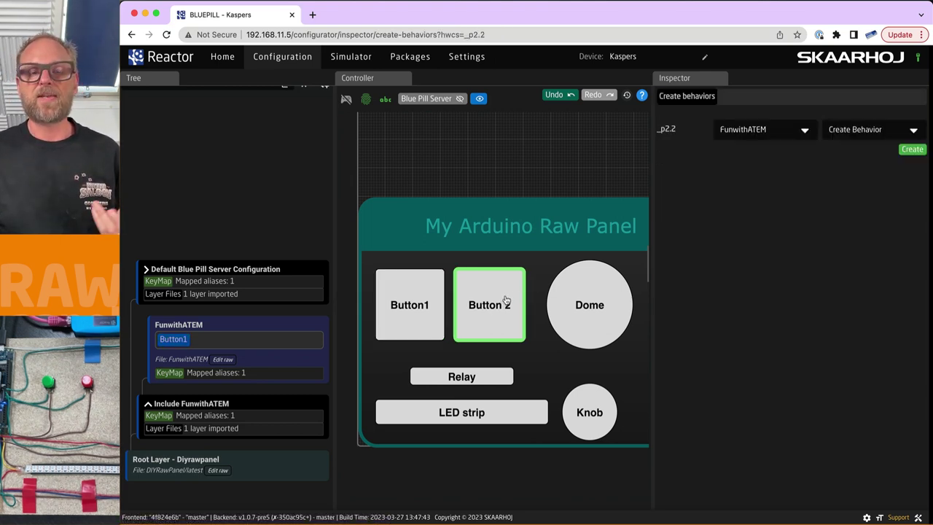
click(912, 150)
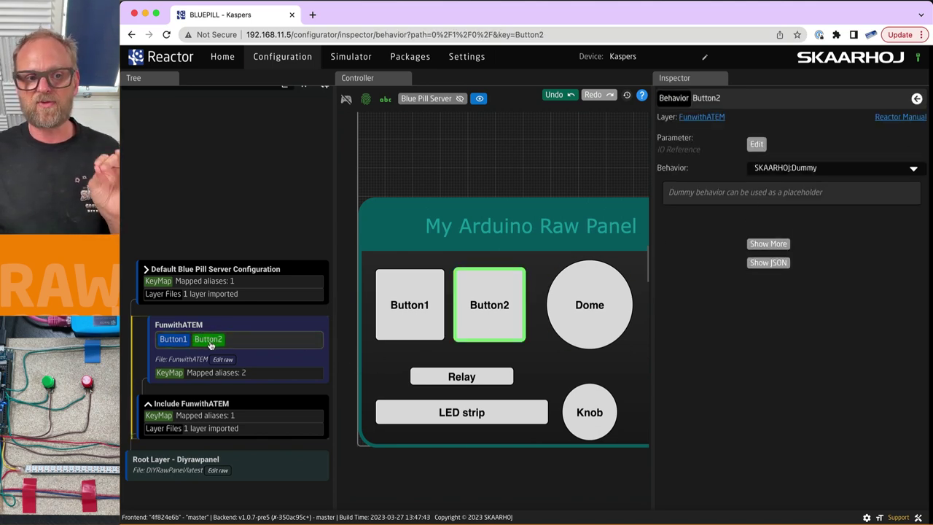
click(758, 145)
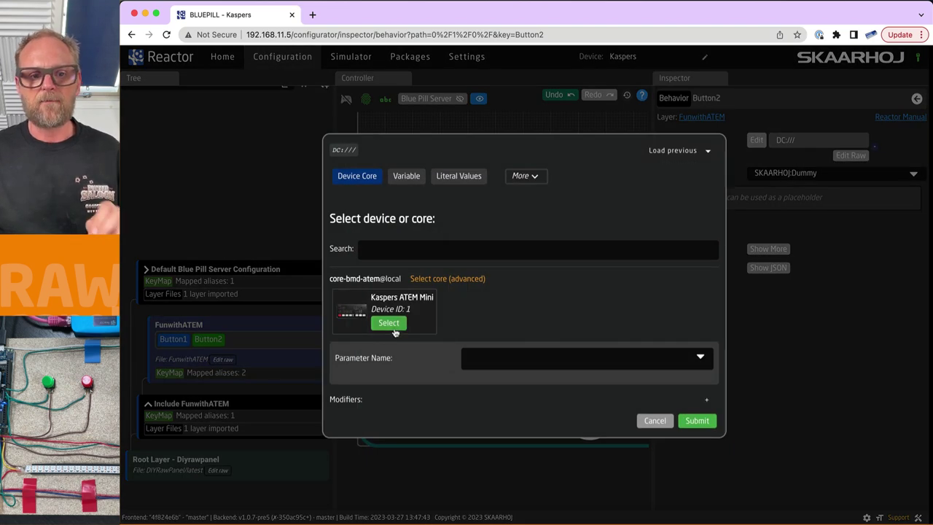
click(388, 323)
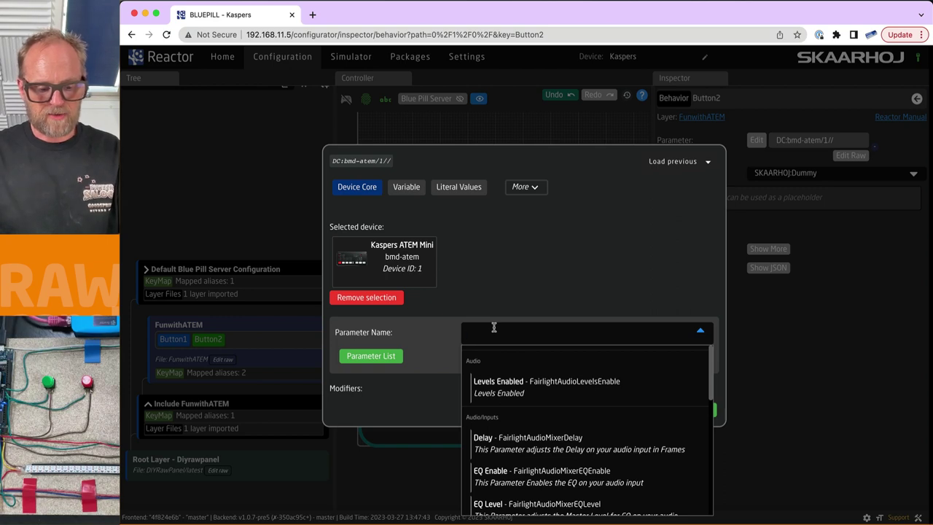
text(on)
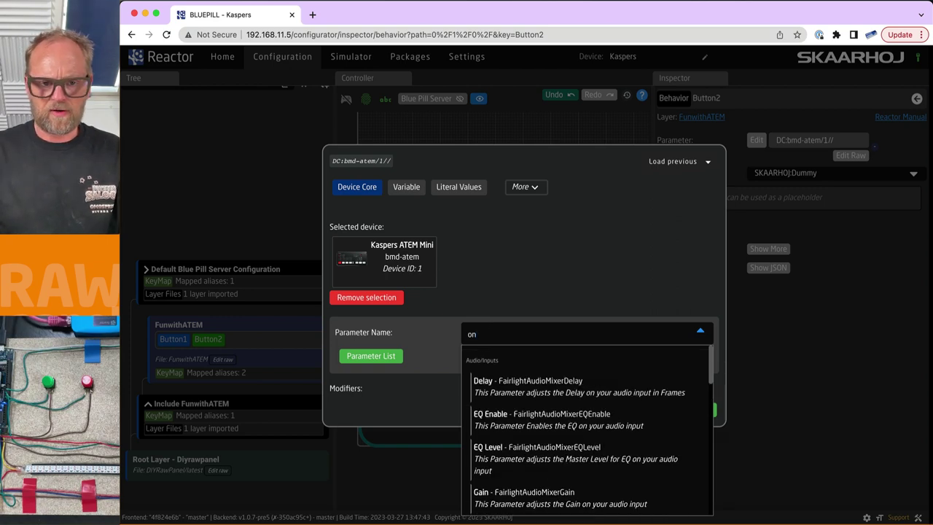
scroll(585, 379, down, 5)
scroll(584, 436, down, 4)
scroll(584, 436, up, 6)
scroll(584, 437, up, 5)
Step: Search the parameter names for mixoption and choose Mix Option (FairlightAudioMixerMixOption) for Button2
drag(515, 334, 416, 330)
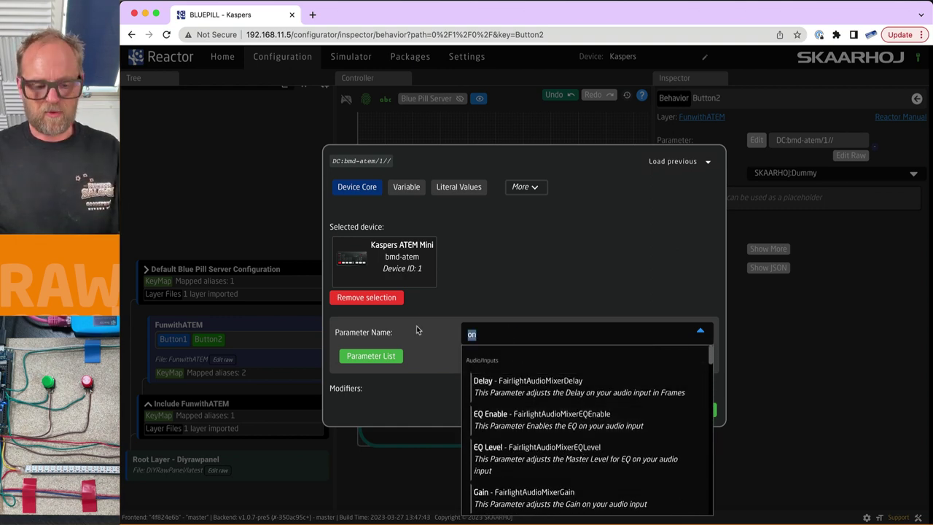
text(mixopti)
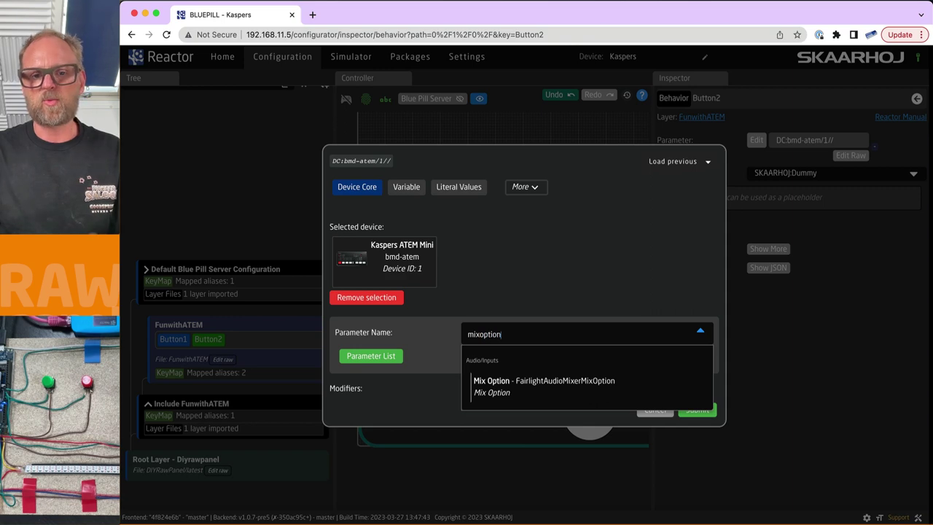
click(523, 384)
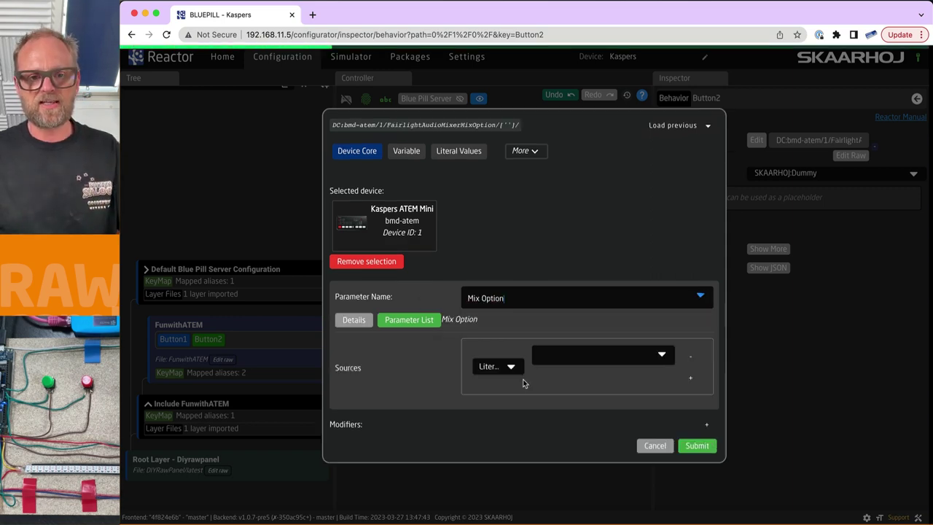
Step: In ATEM Software Control's audio mixer, try CAM1's off, ON and AFV states, leave it on AFV, and return to Reactor
key(super+Tab)
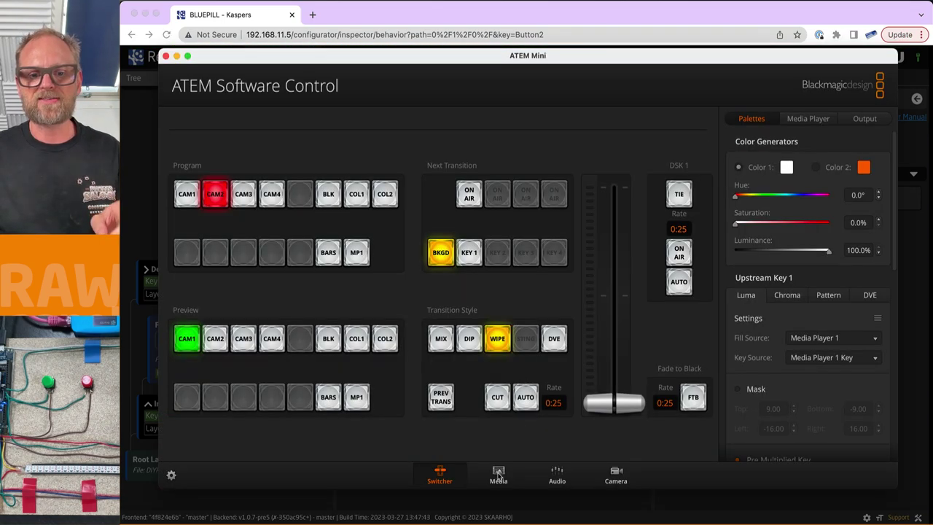
click(499, 475)
click(562, 474)
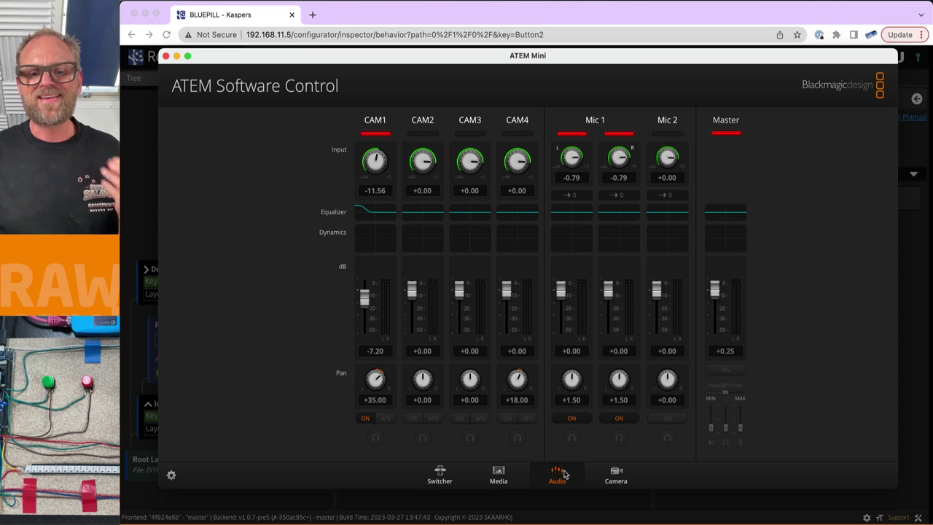
click(386, 422)
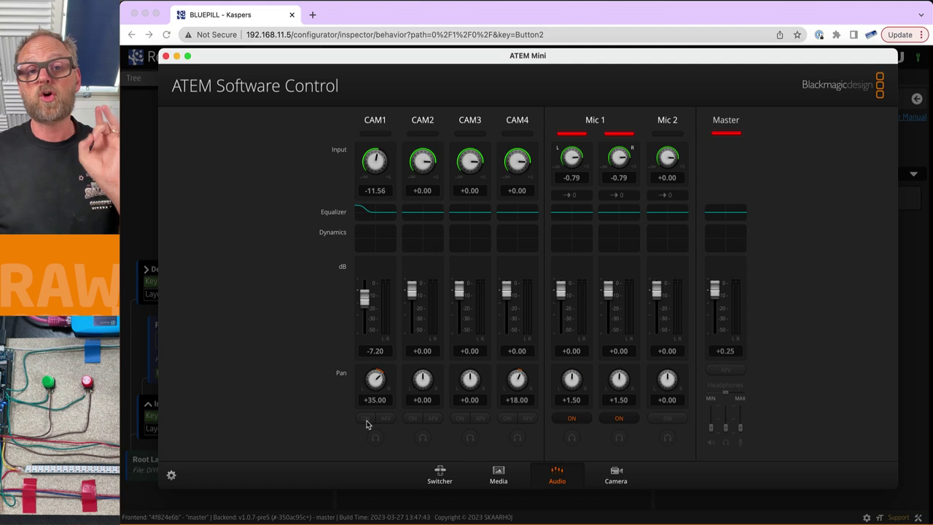
click(366, 420)
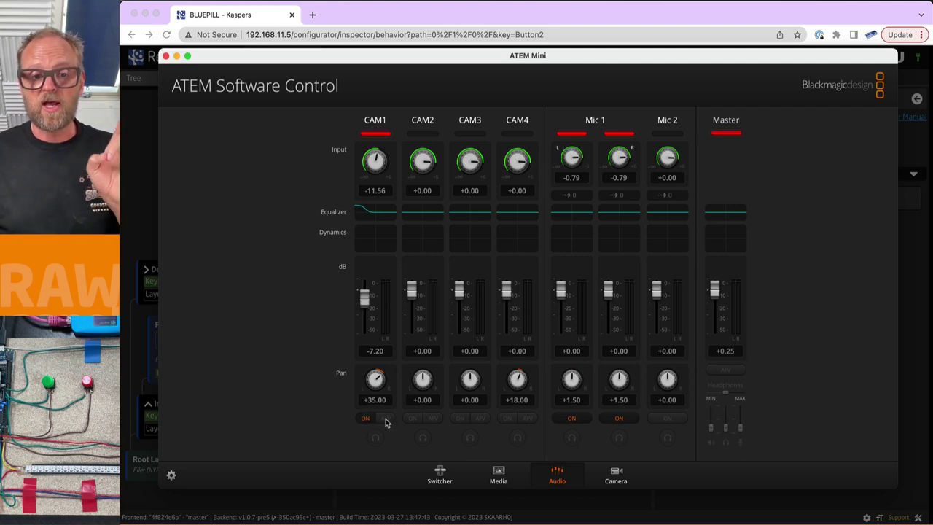
click(386, 420)
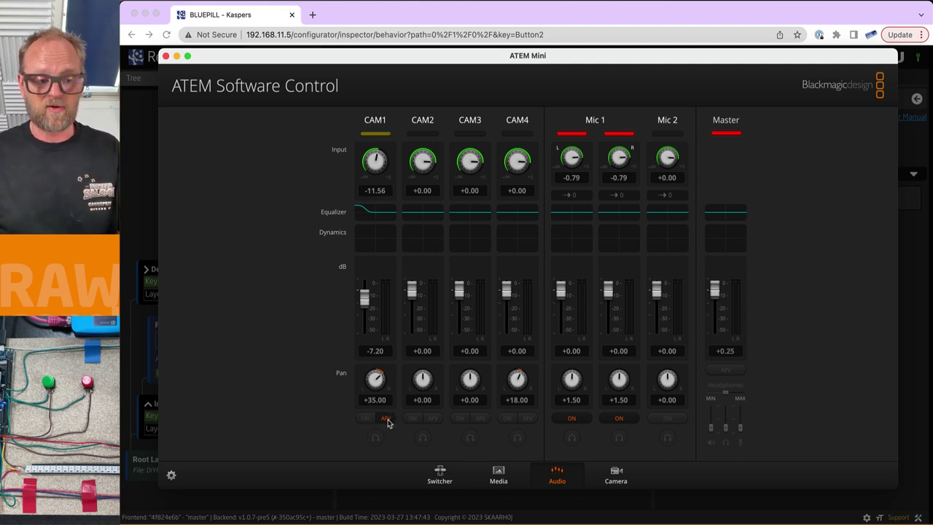
key(super+Tab)
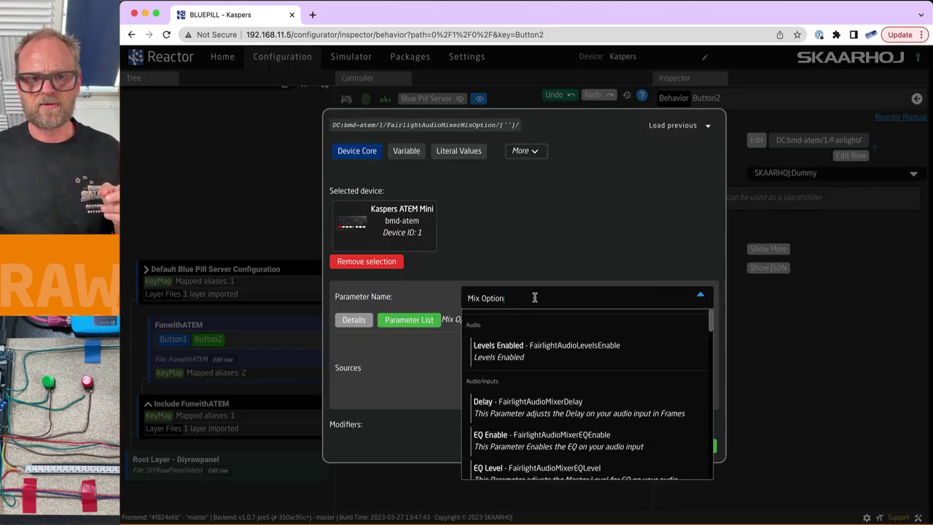
Step: Set the Mix Option's source to Input 1 and submit Button2's parameter
click(559, 266)
click(603, 356)
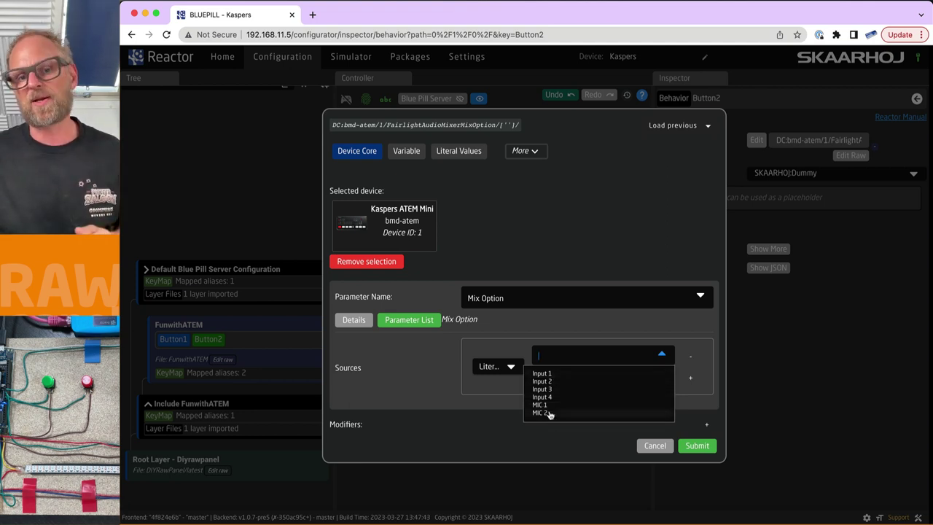
click(551, 374)
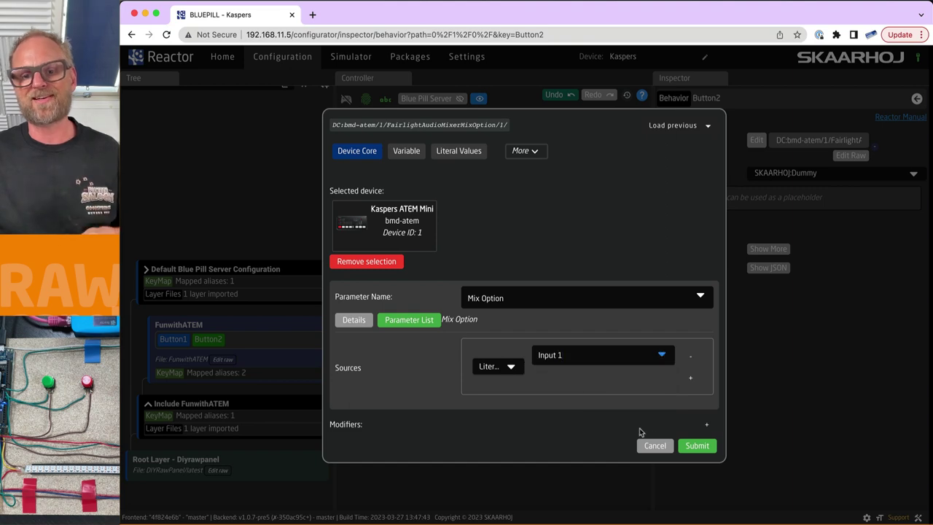
click(697, 446)
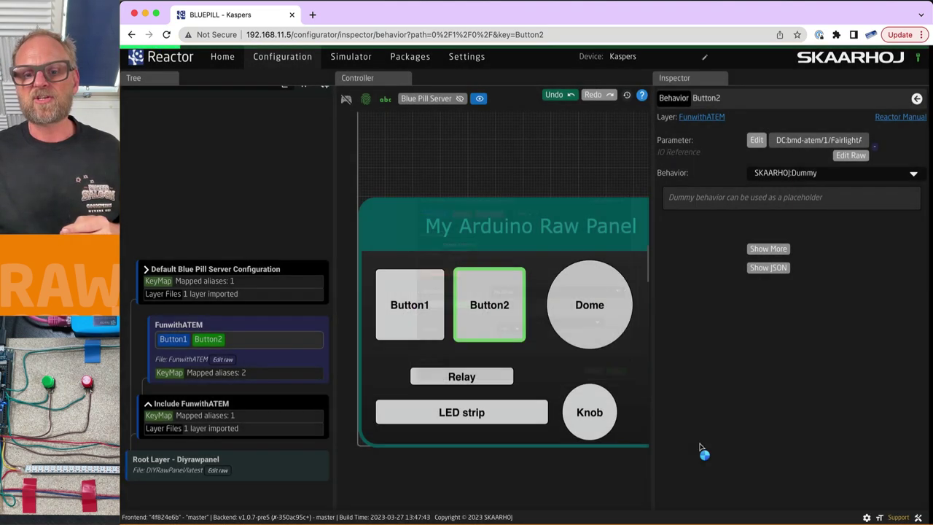
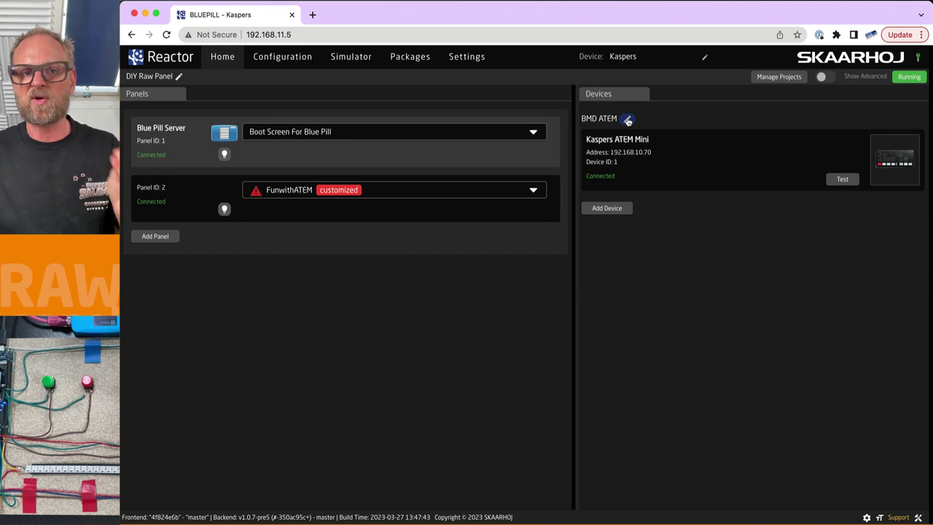
Step: From the project overview, open the BMD ATEM core's parameter list and examine which parameters and options each ATEM model supports
click(627, 120)
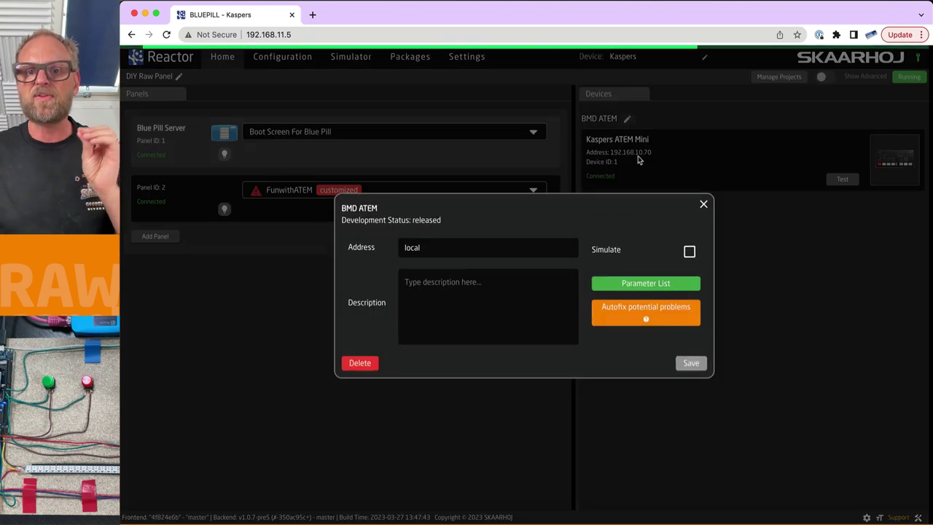
click(646, 284)
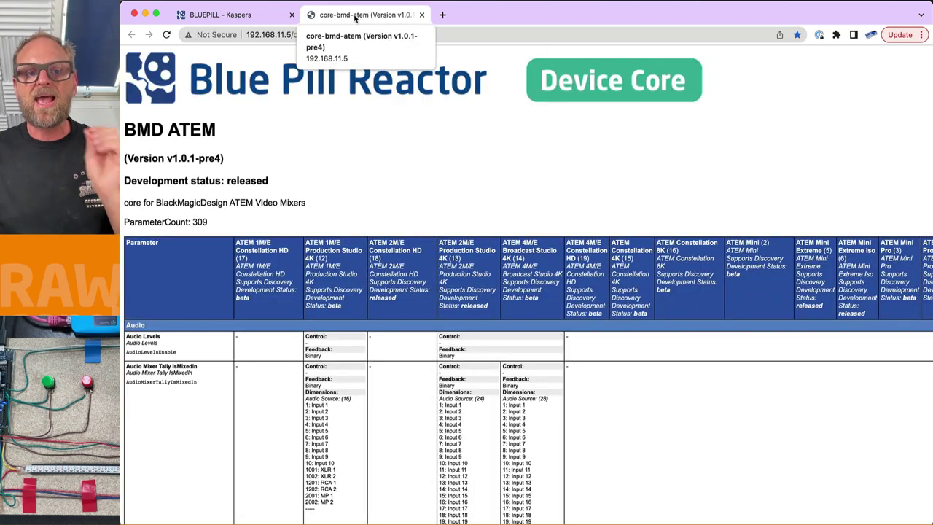
scroll(459, 263, down, 9)
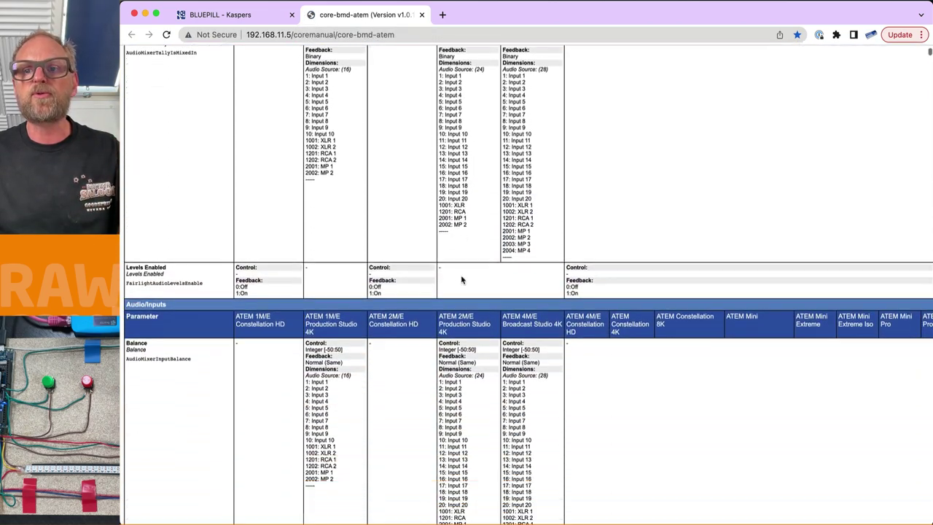
scroll(462, 279, down, 13)
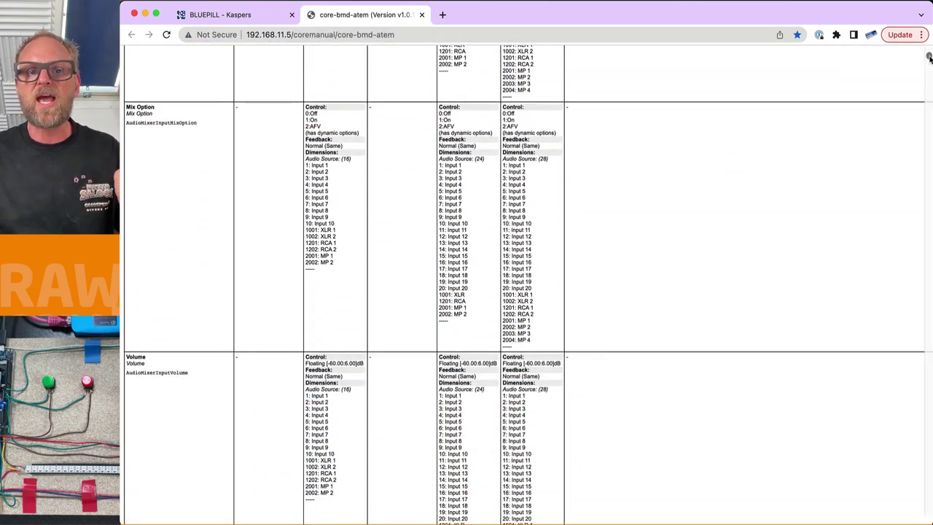
mouse_move(930, 62)
mouse_down()
mouse_move(930, 217)
mouse_move(931, 48)
mouse_up()
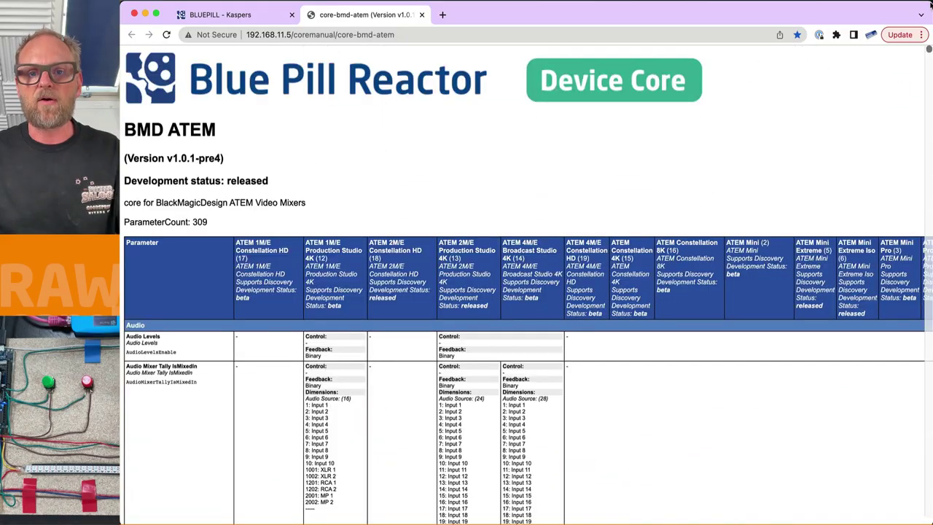
scroll(634, 235, up, 5)
scroll(634, 235, right, 15)
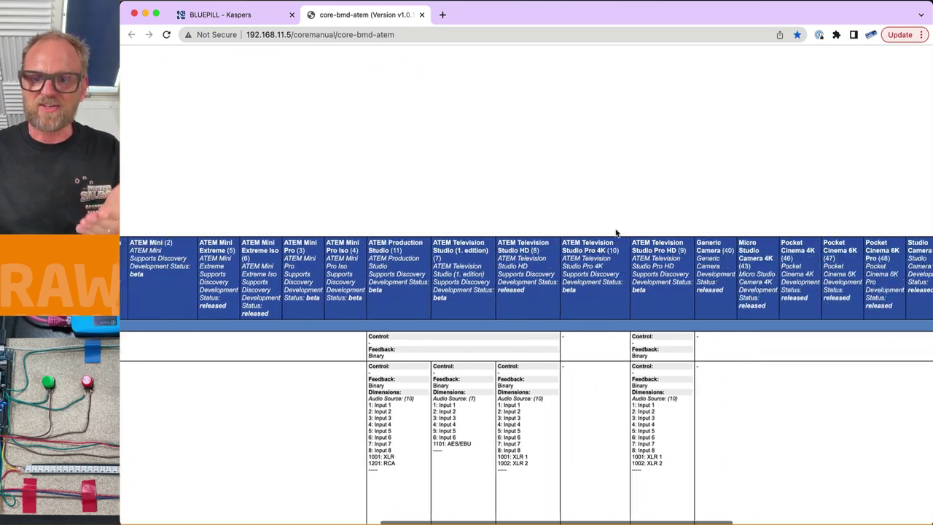
scroll(553, 223, left, 15)
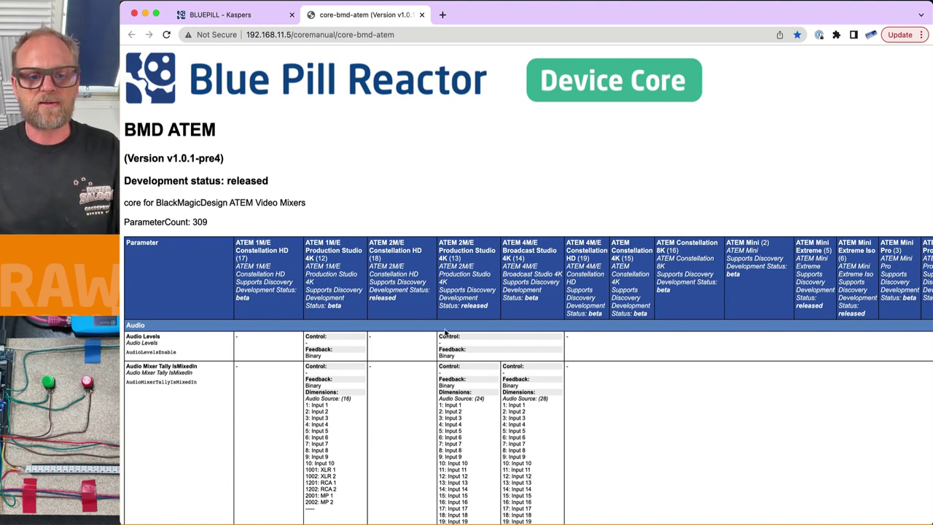
Step: Search the ATEM core manual for mixoption and examine the control options and sources of the Fairlight Mix Option for the ATEM Mini
key(super+f)
text(mi)
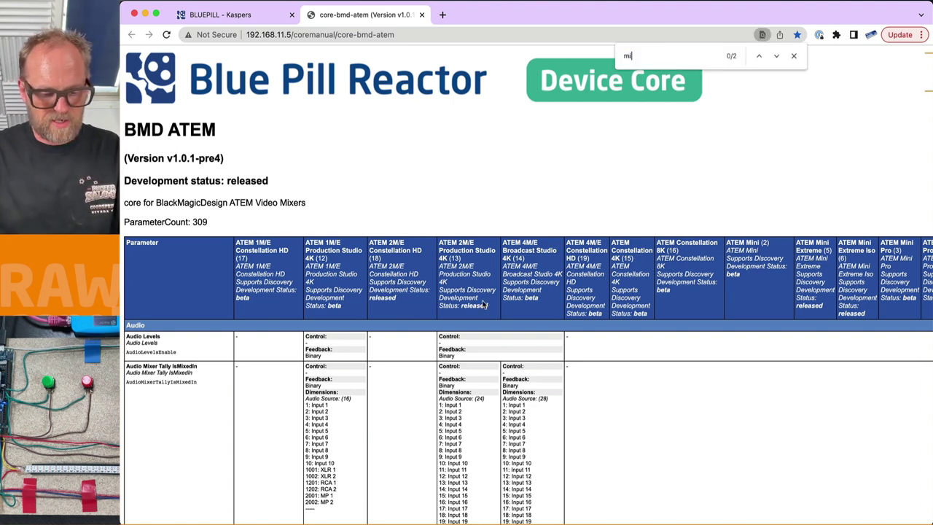
text(xoption)
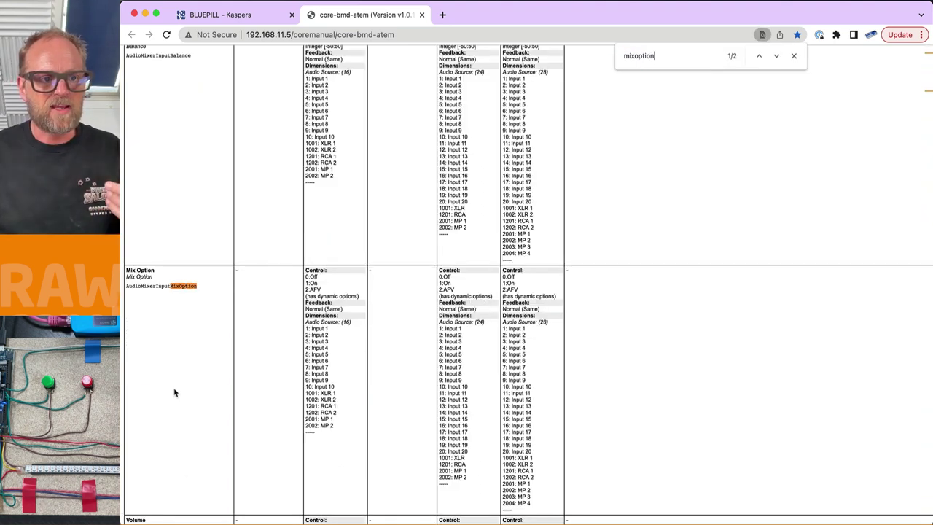
scroll(584, 215, down, 1)
click(776, 57)
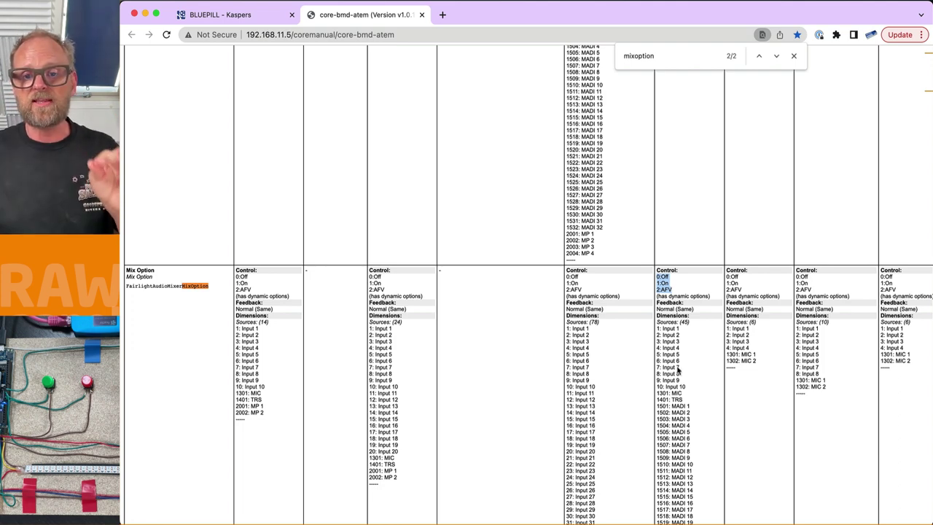
scroll(674, 414, down, 5)
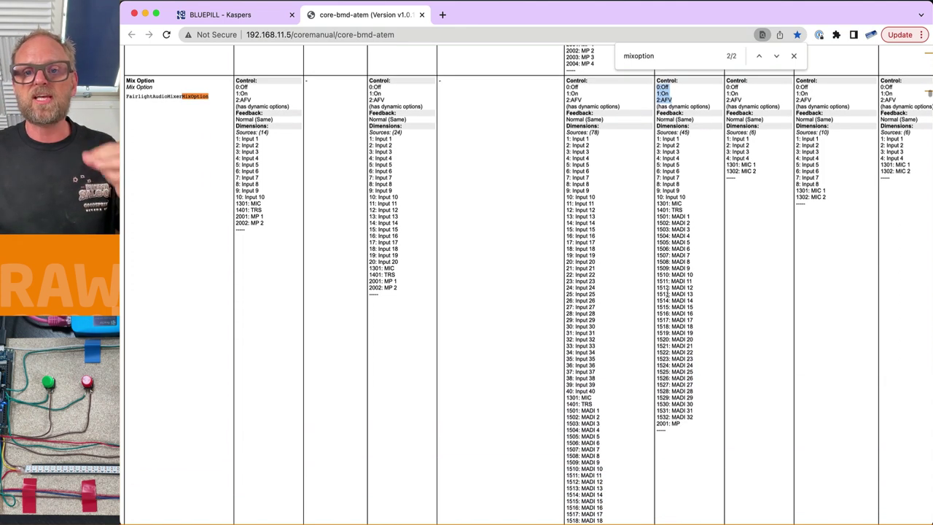
scroll(667, 291, up, 4)
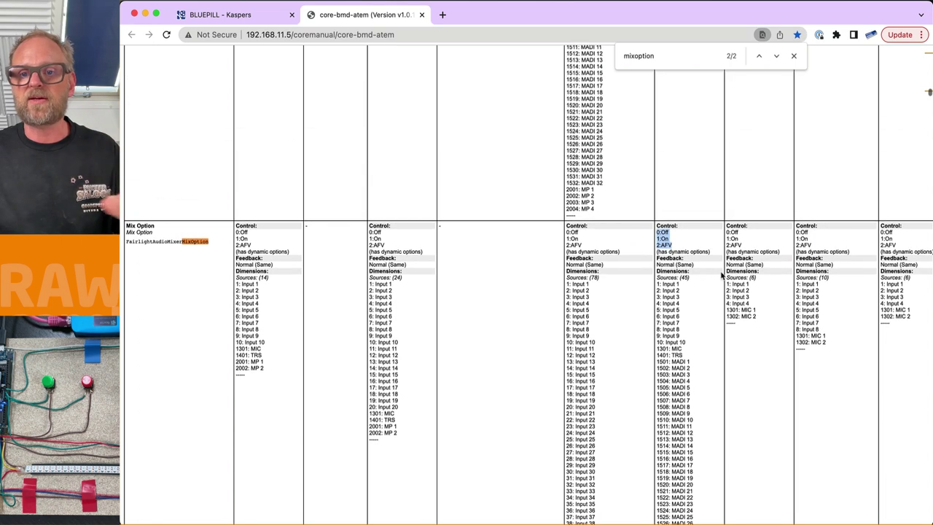
drag(757, 318, 727, 284)
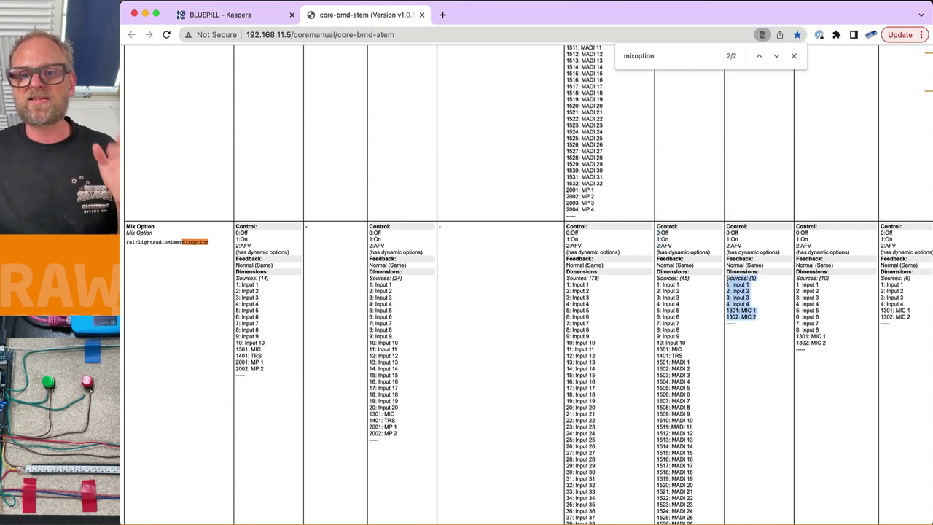
drag(741, 245, 727, 232)
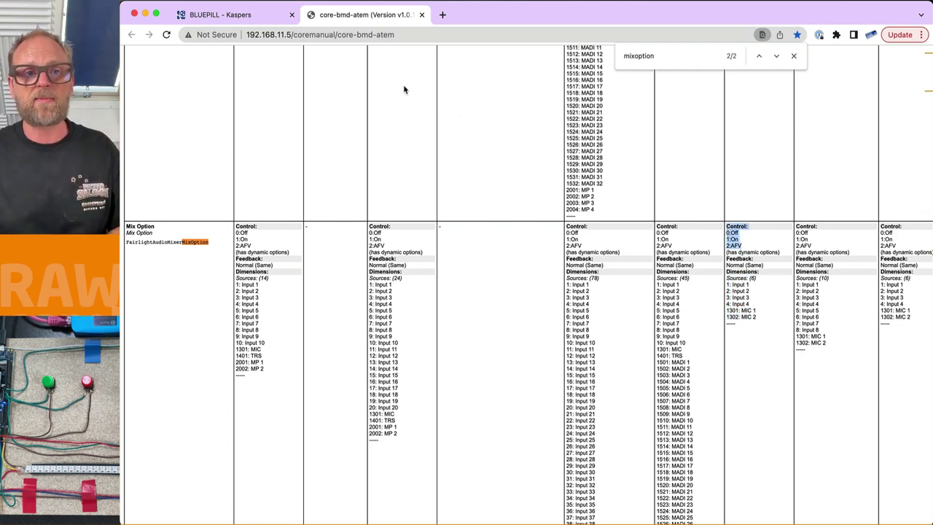
Step: Close the BMD ATEM details in Reactor, open Button2's behavior in the configuration, and check CAM1's audio state in ATEM Software Control
click(243, 16)
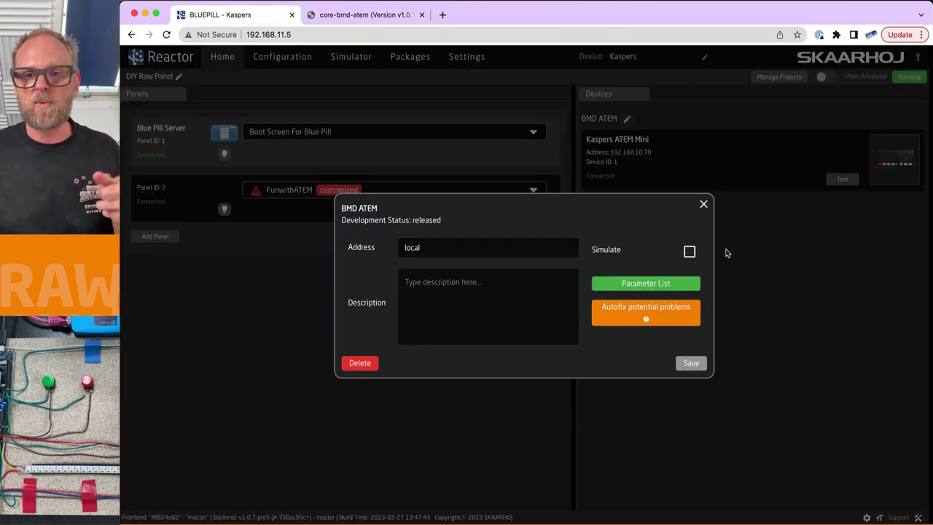
click(704, 204)
click(287, 60)
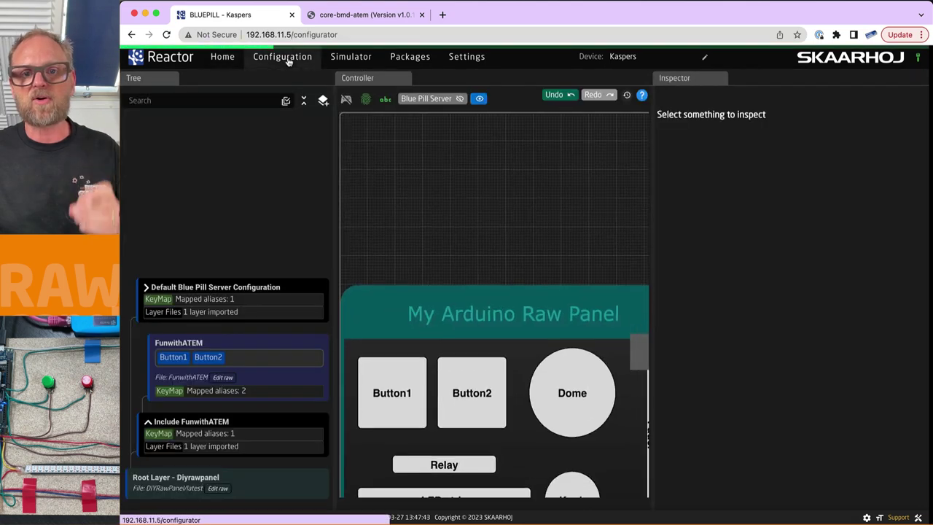
click(438, 416)
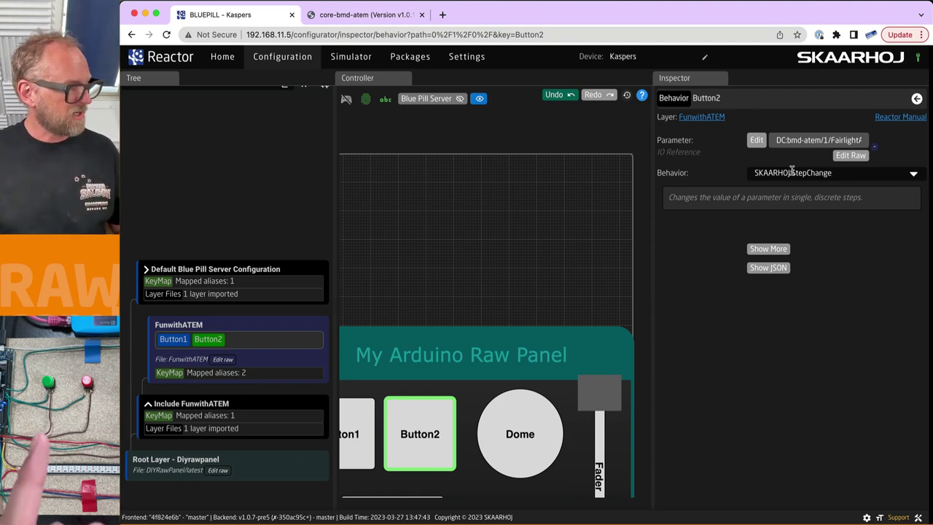
key(super+Tab)
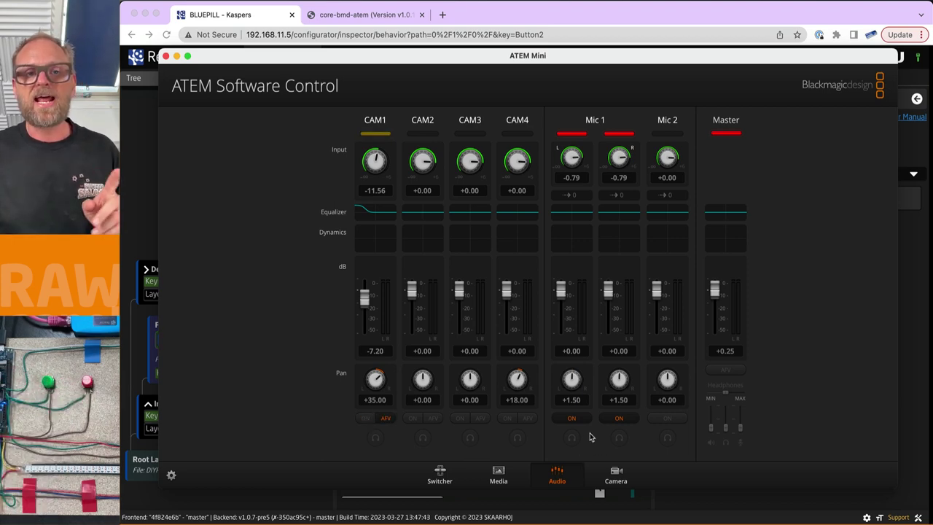
click(135, 144)
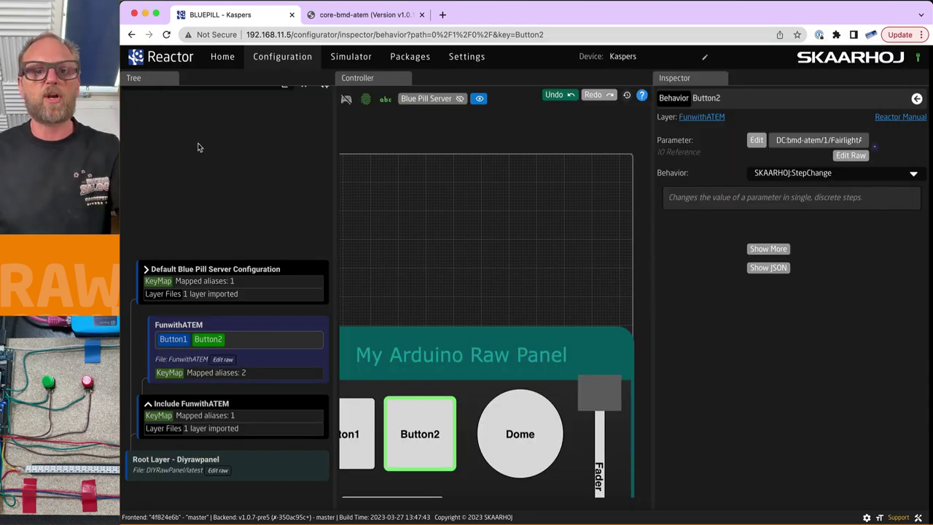
Step: Set Button2's behavior to SKAARHOJ:SetValue and add the match value On
click(914, 172)
text(setValue)
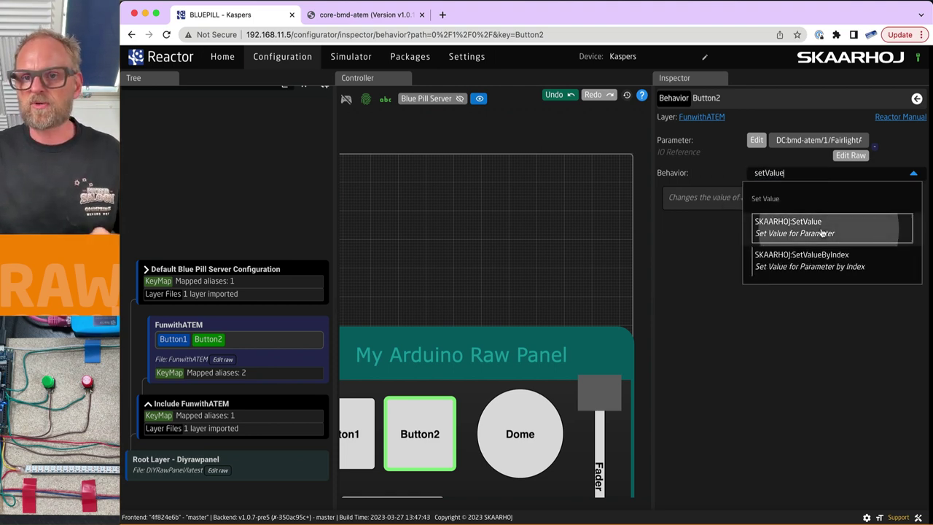
click(791, 226)
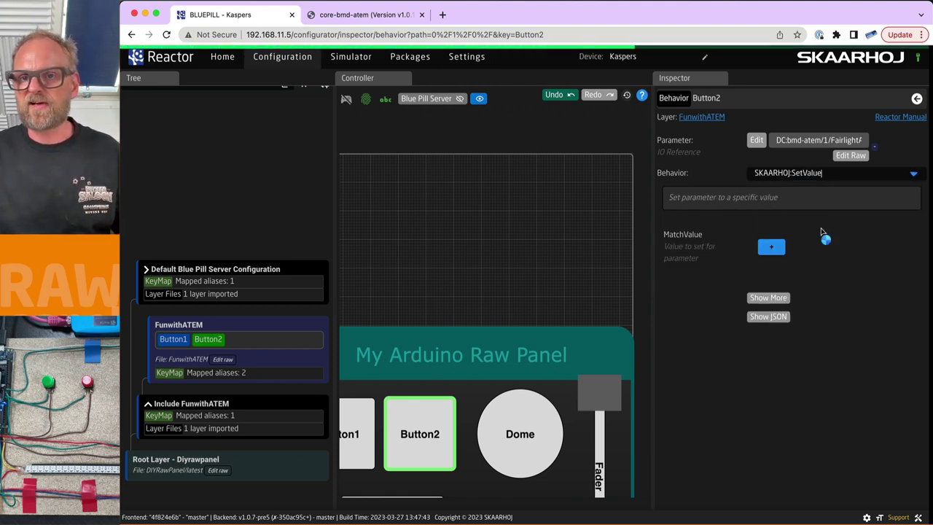
click(773, 248)
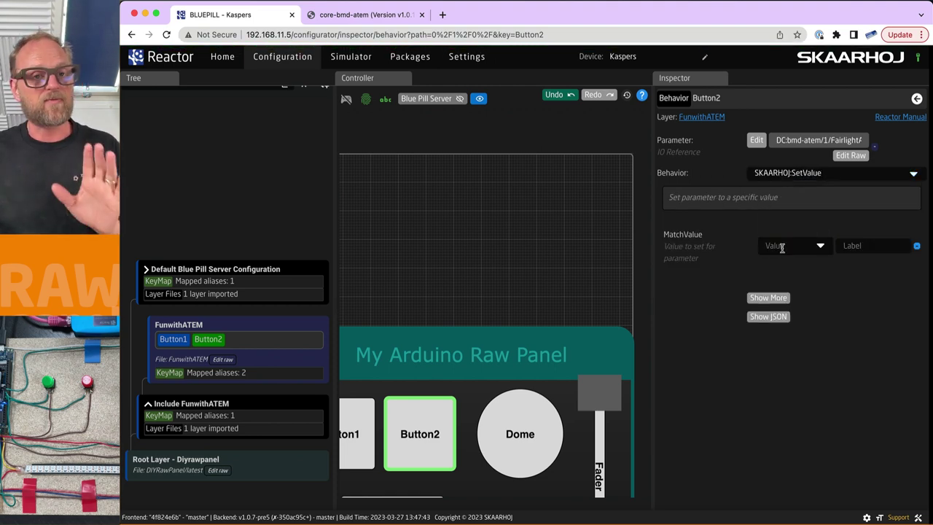
click(782, 247)
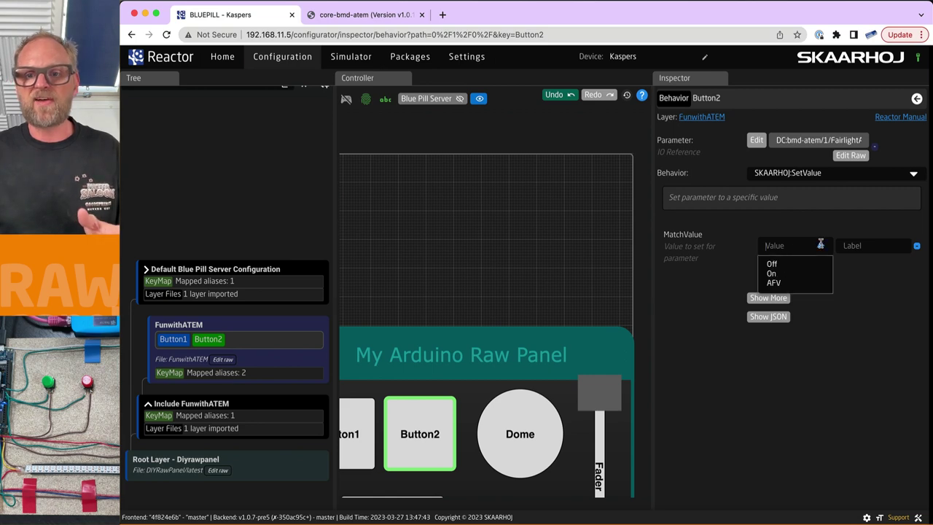
click(773, 275)
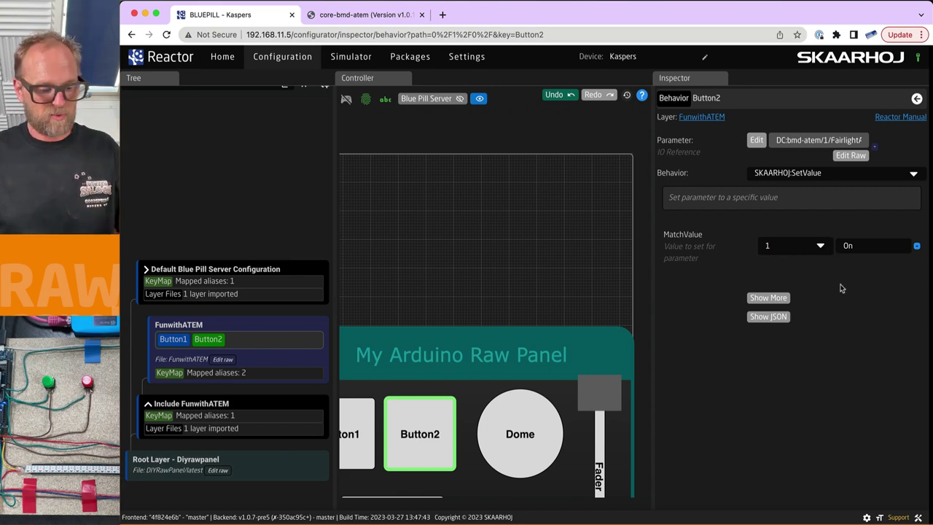
Step: Check CAM1's audio state in ATEM Software Control, return to Reactor, and view the behaviors available for Button2
key(super+Tab)
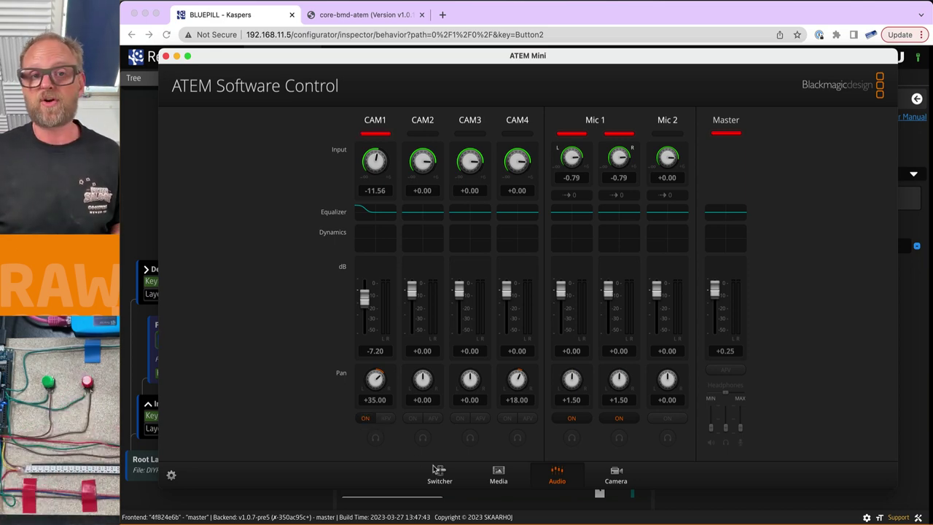
click(142, 161)
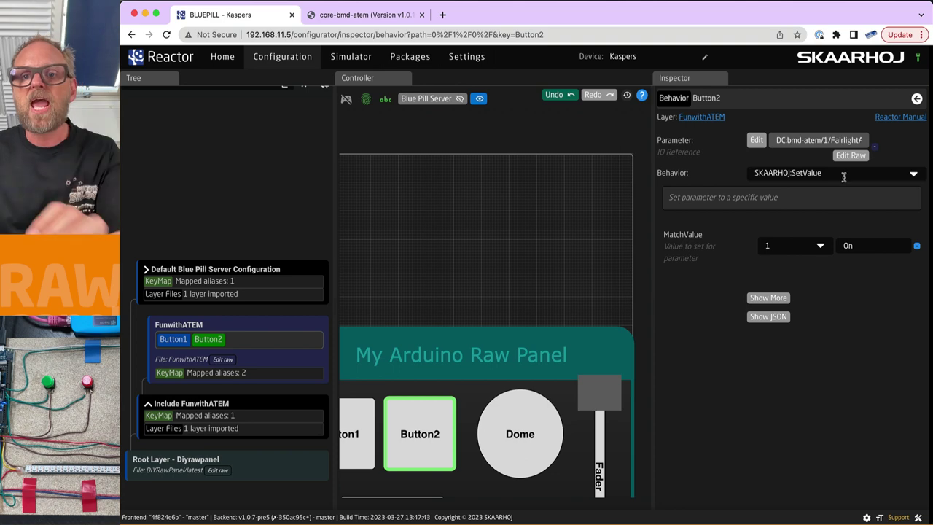
click(805, 178)
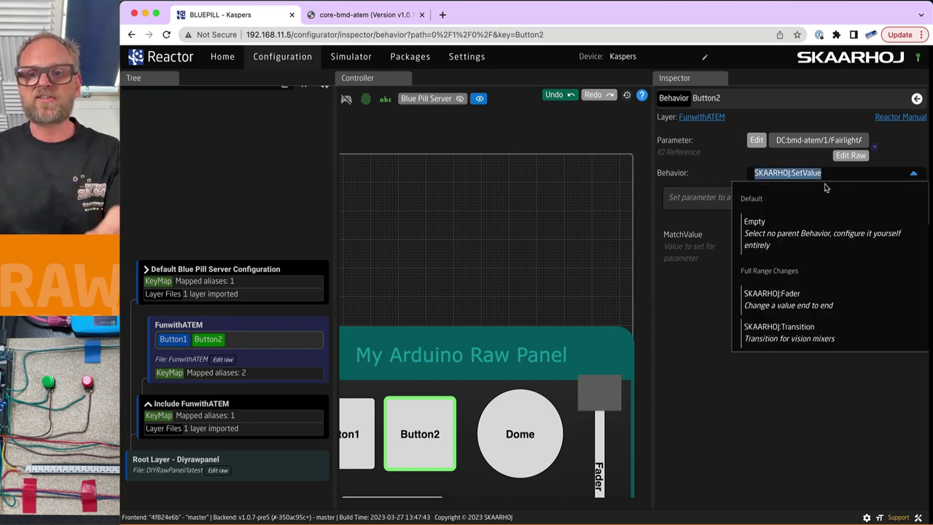
click(717, 169)
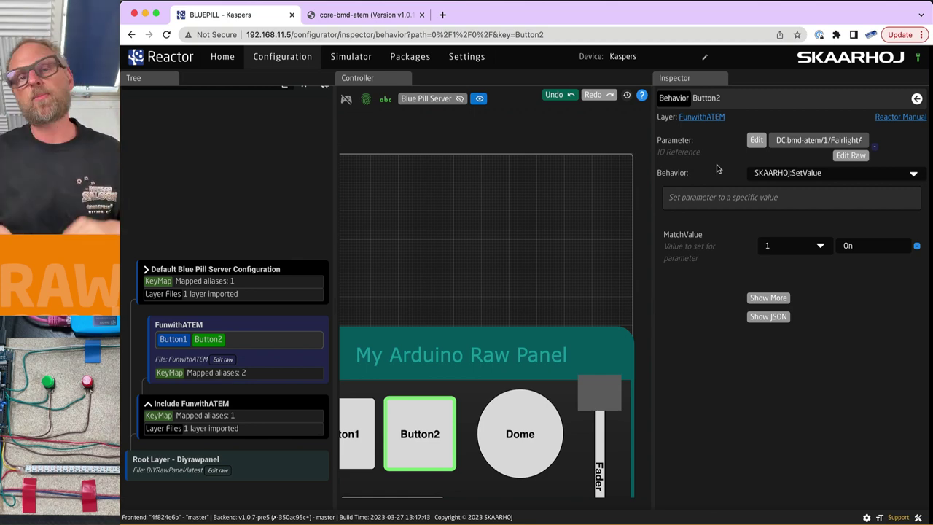
Step: Change Button2's behavior to SKAARHOJ:Toggle, check CAM1's audio state in ATEM Software Control, and return to Reactor
click(835, 173)
key(BackSpace)
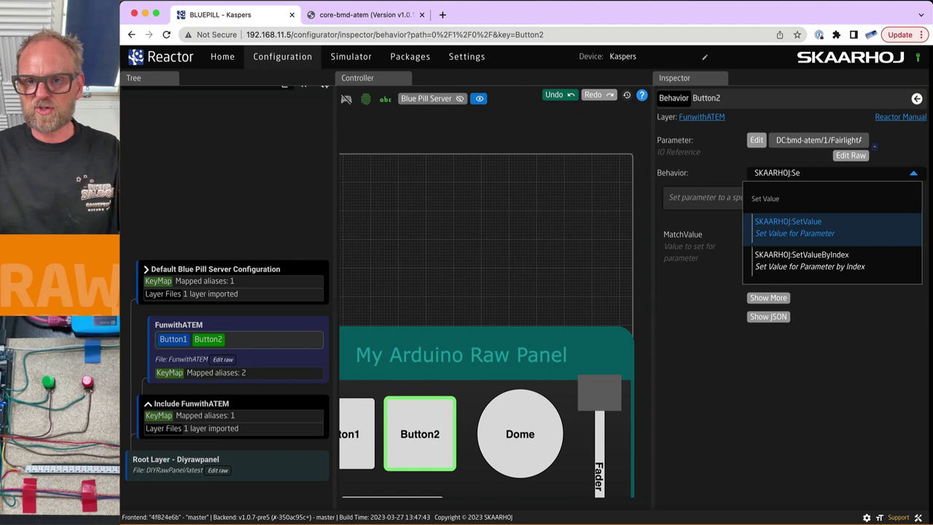
key(BackSpace)
key(BackSpace)
text(Togg)
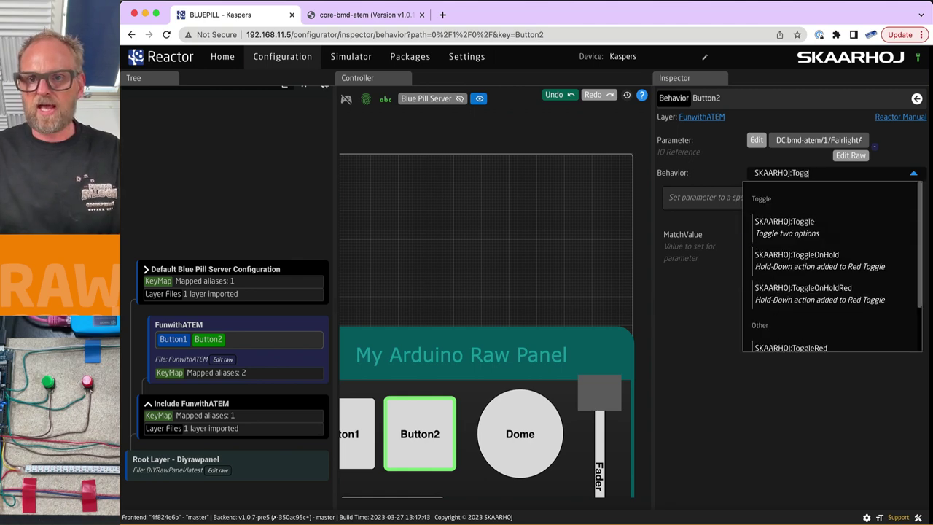
click(813, 223)
click(592, 310)
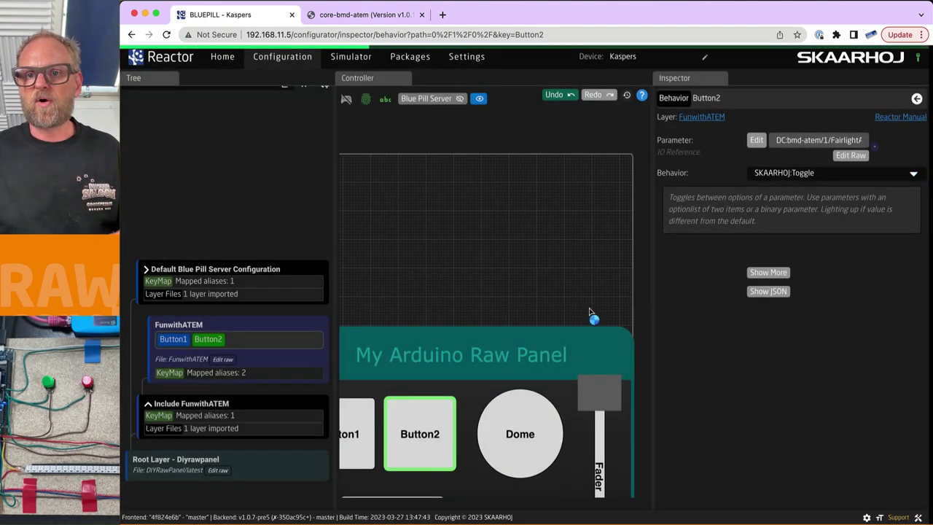
key(super+Tab)
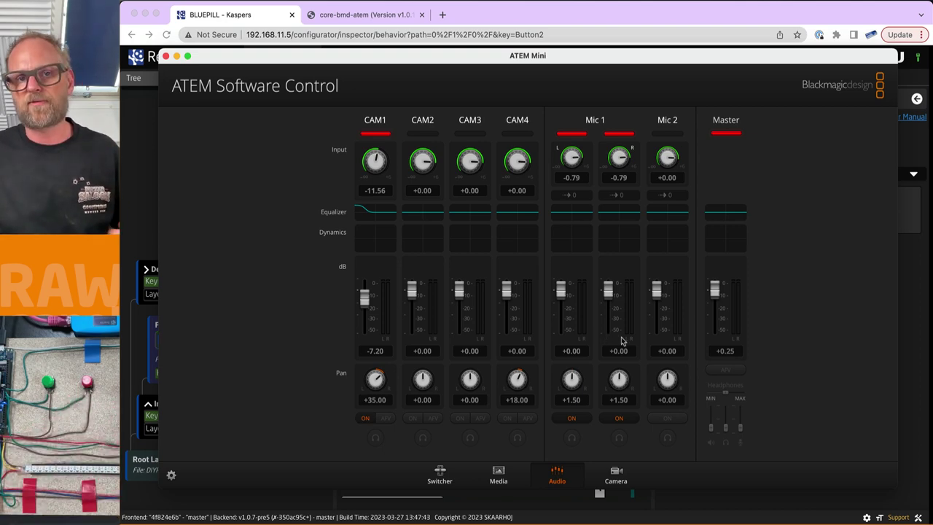
click(715, 19)
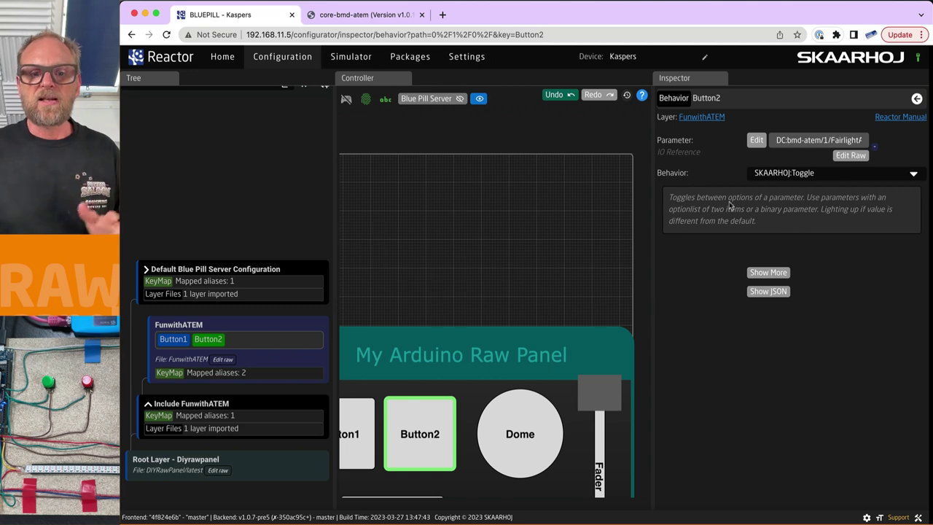
Step: Create a behavior for the Dome in the FunwithATEM layer and select the ATEM Mini as its parameter's device
click(543, 414)
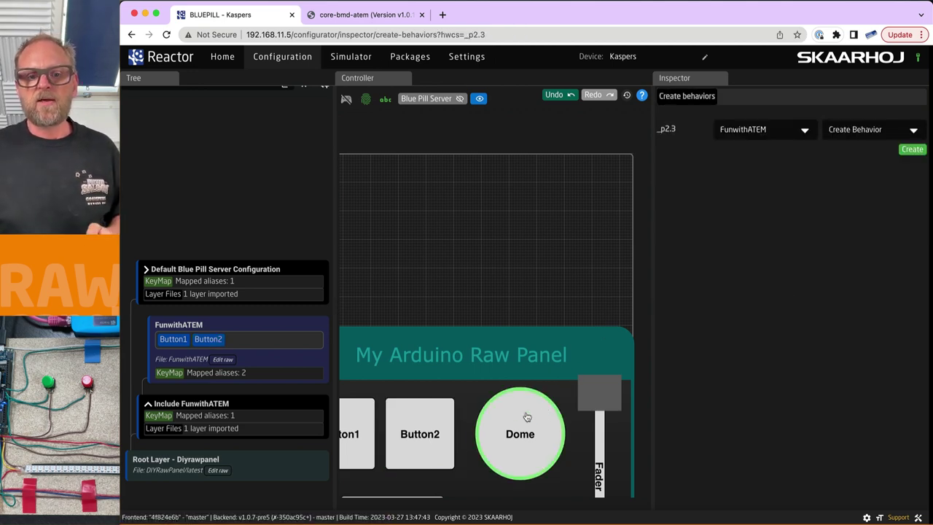
click(911, 149)
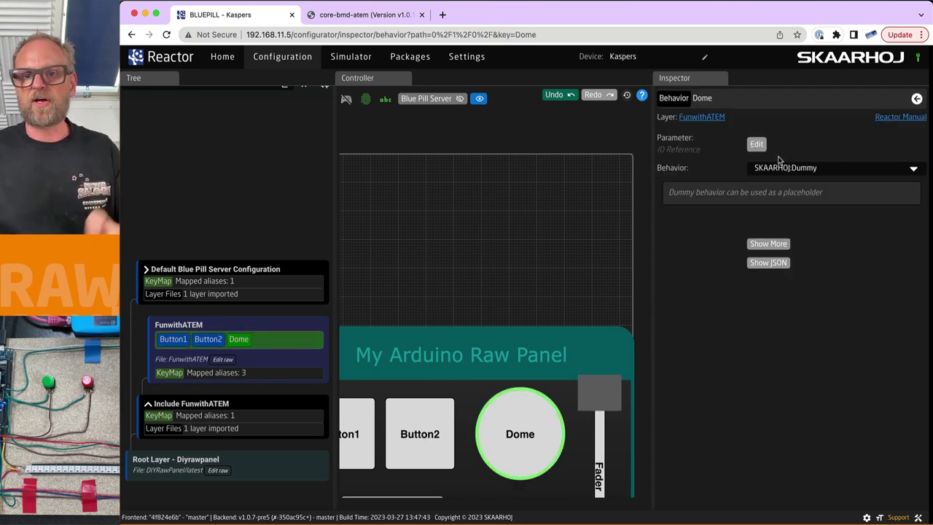
click(756, 145)
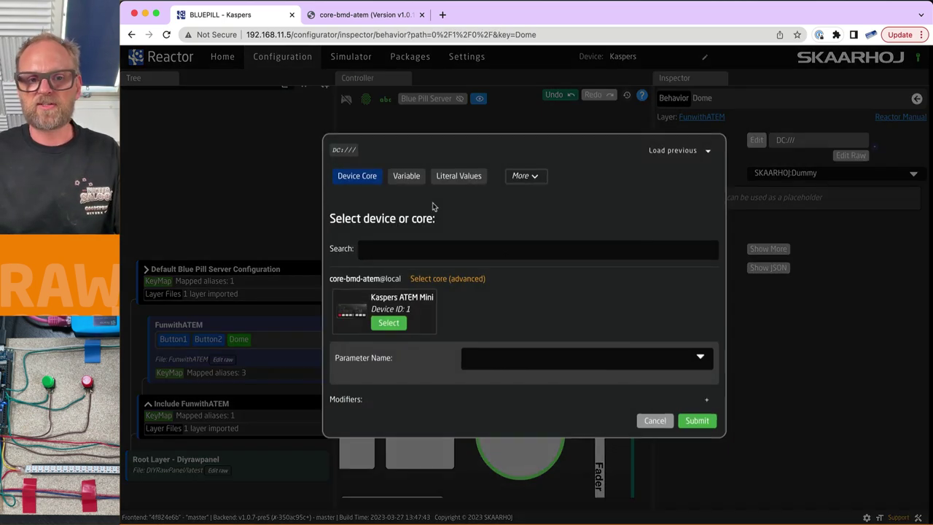
click(388, 323)
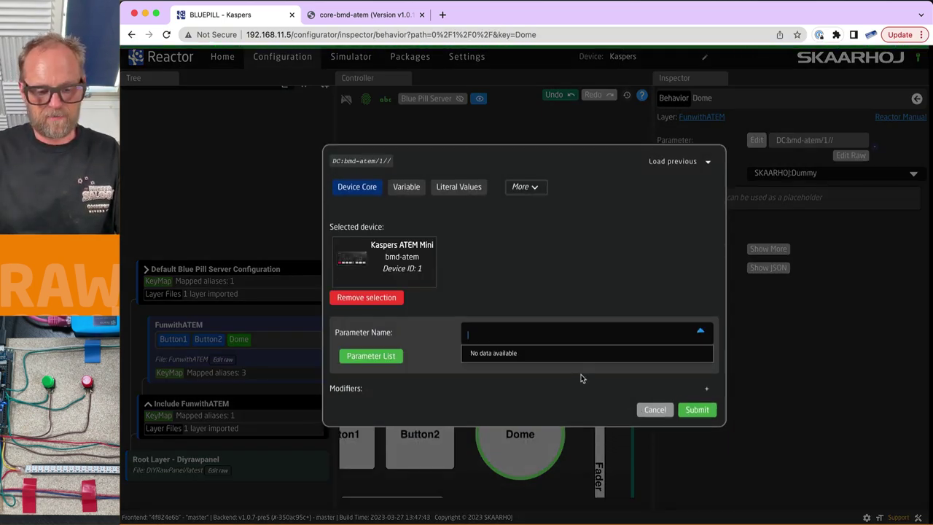
Step: Search for upstream, assign Upstream Keyer Cut with M/E 1 and USK 1 to the Dome, and submit the parameter
text(upstream)
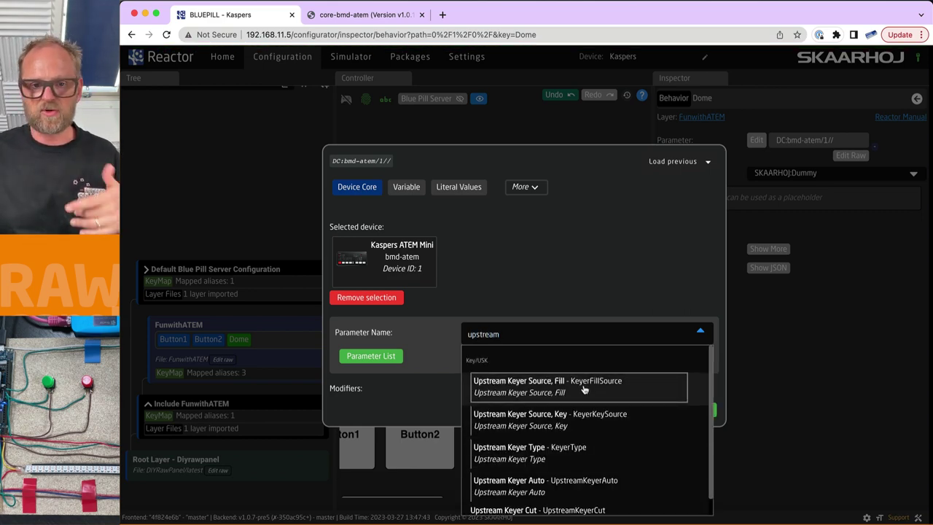
scroll(596, 468, down, 1)
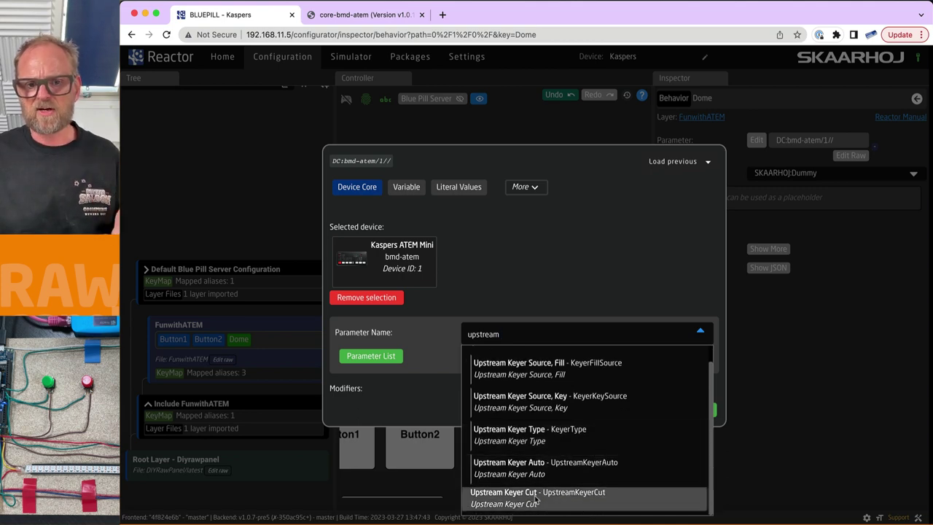
click(569, 500)
click(621, 324)
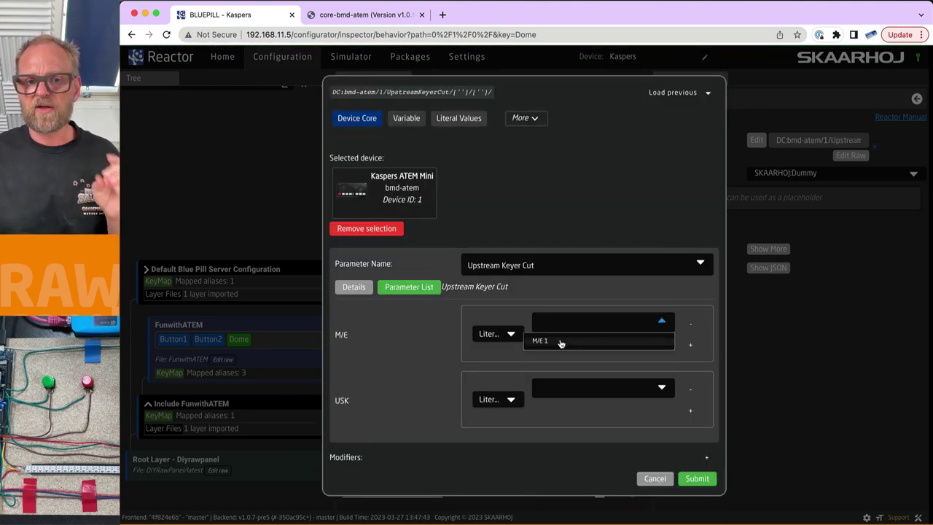
click(613, 340)
click(559, 410)
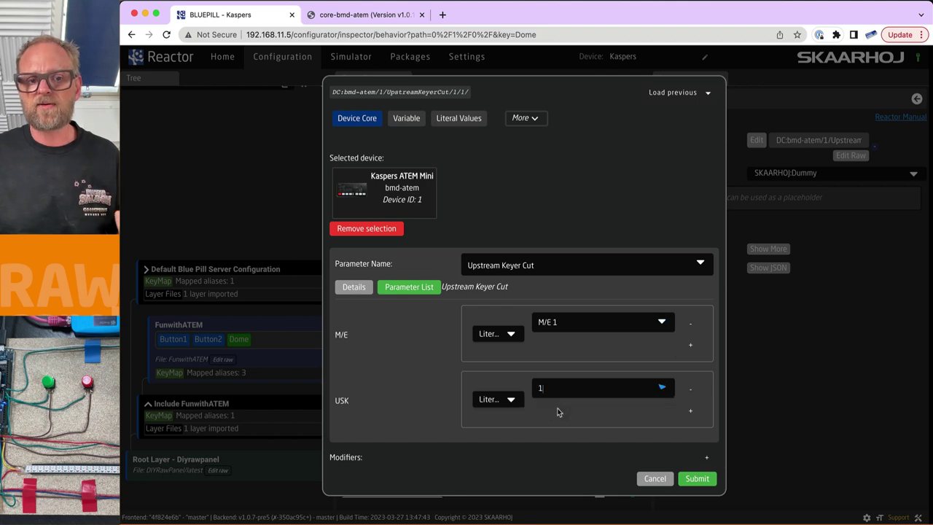
click(697, 479)
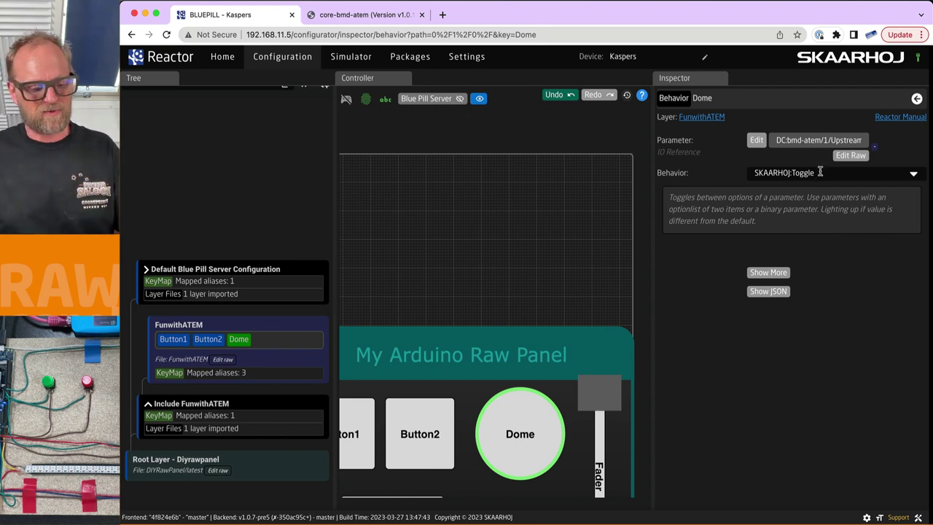
Step: Check Key 1's on-air state in the switcher view of ATEM Software Control and return to Reactor
key(super+Tab)
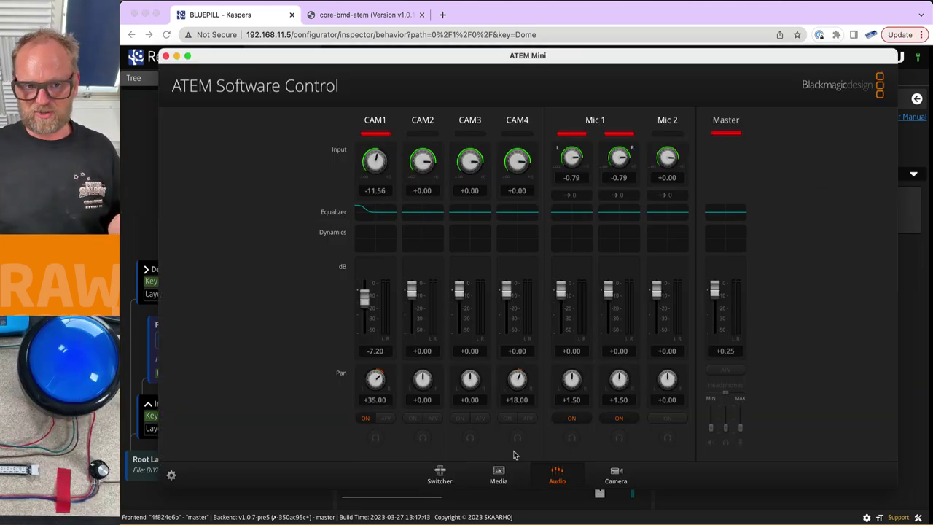
click(438, 478)
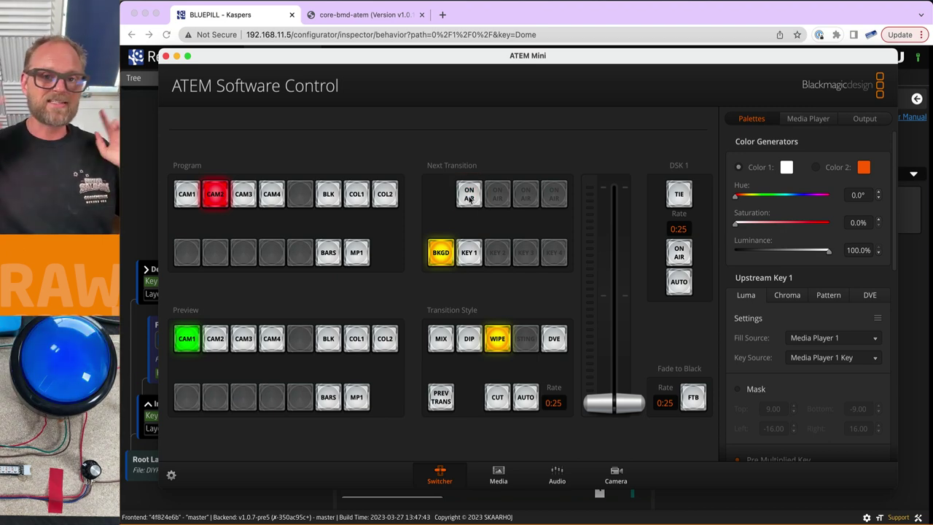
click(558, 23)
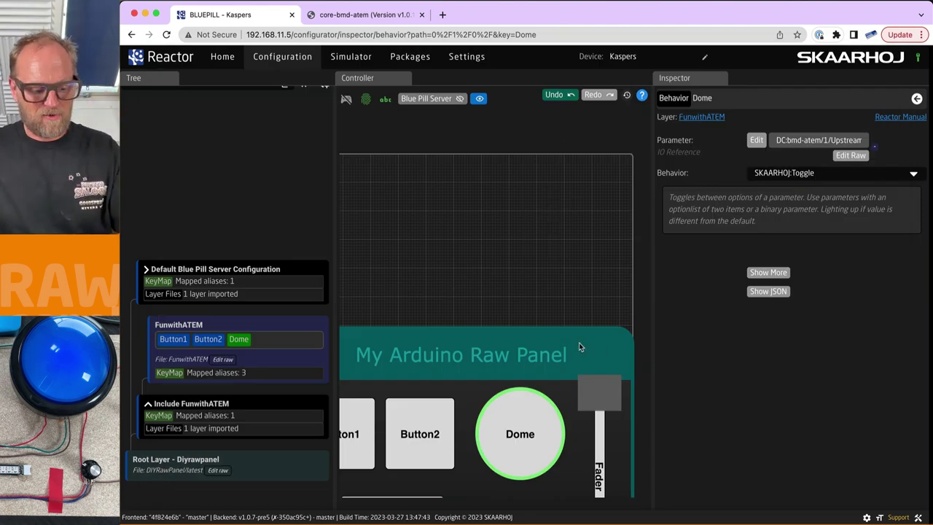
Step: Create a behavior for the Fader in the FunwithATEM layer and select the ATEM Mini as its parameter's device
click(573, 382)
scroll(576, 365, down, 4)
click(587, 279)
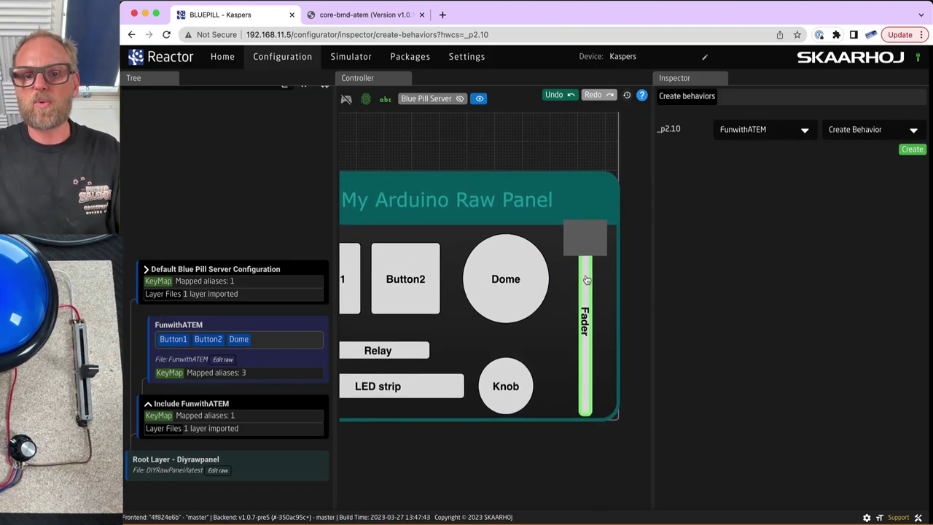
click(911, 149)
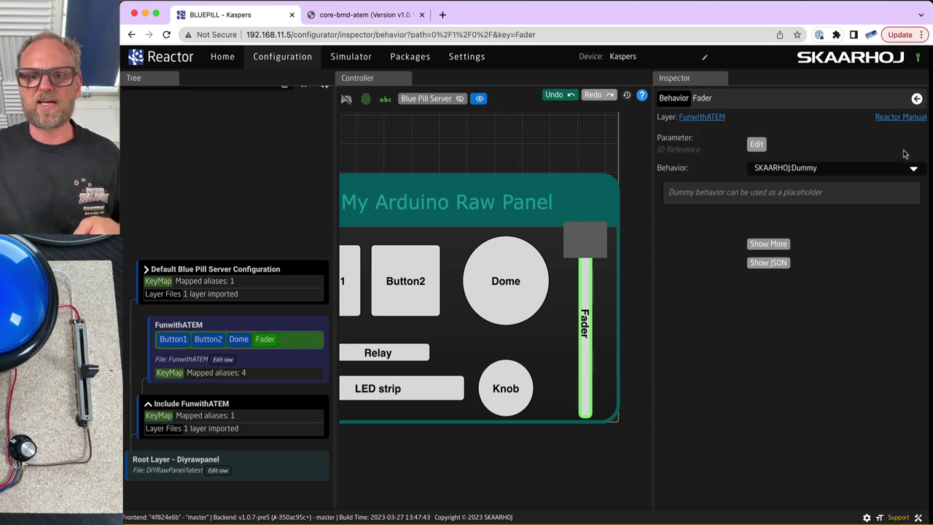
click(757, 143)
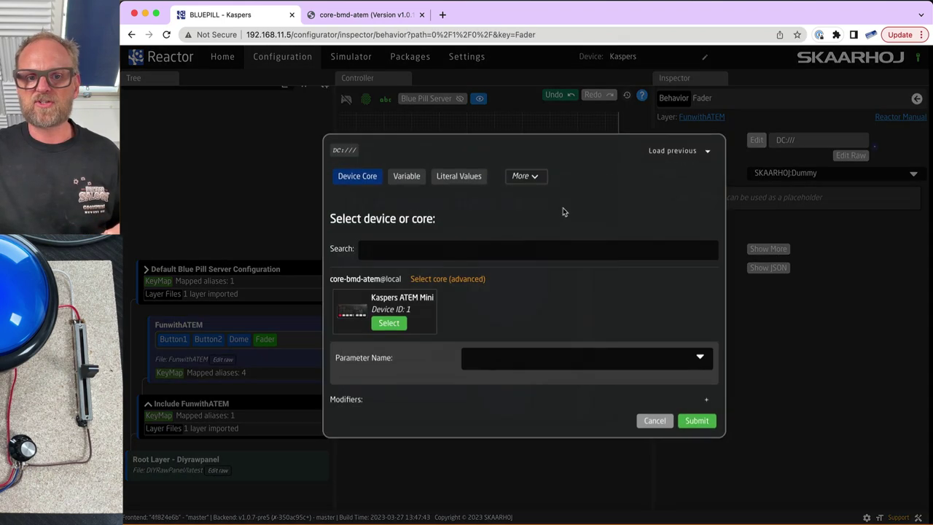
click(387, 321)
Step: Search the parameters for transition and choose Transition Position for the Fader
text(transi)
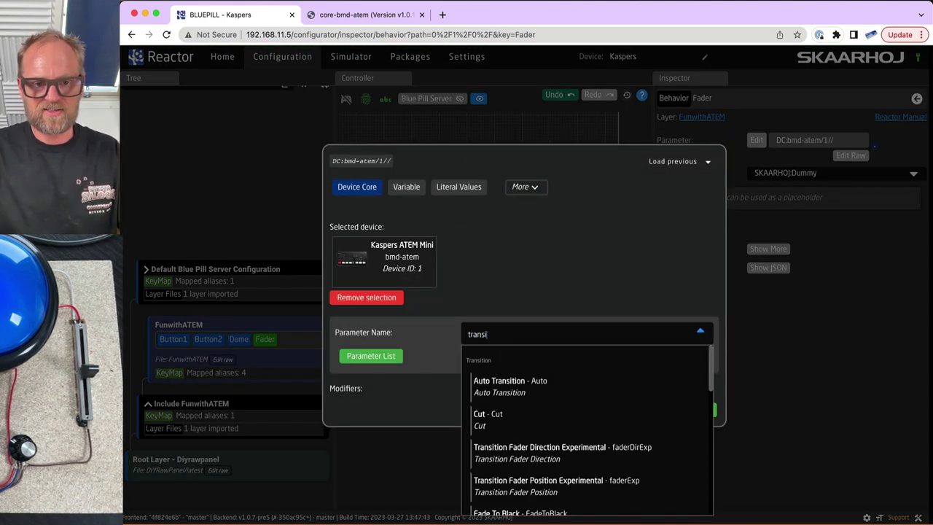
text(tion)
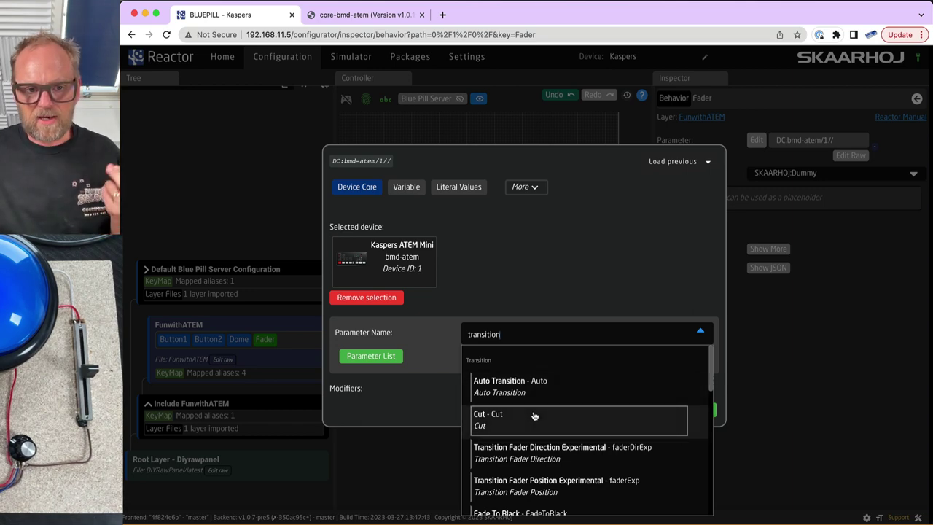
scroll(534, 415, down, 3)
scroll(534, 416, down, 4)
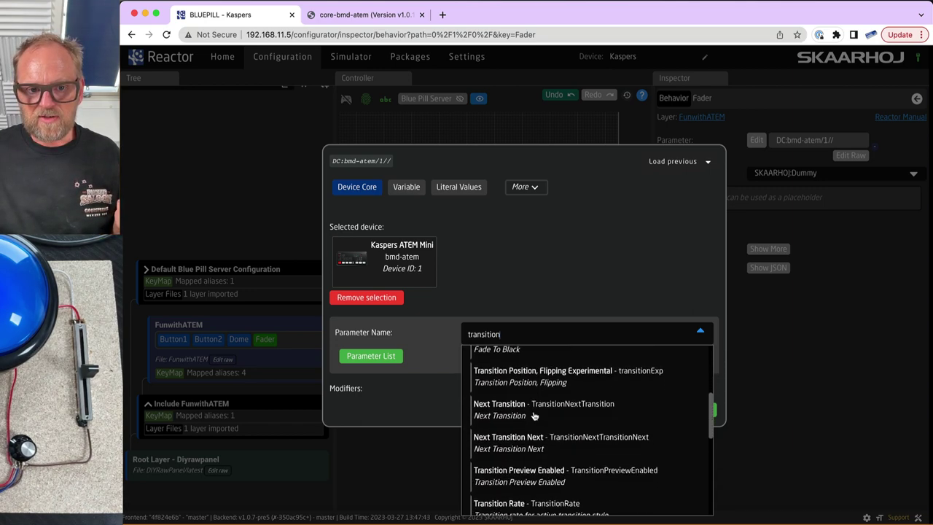
scroll(534, 415, down, 8)
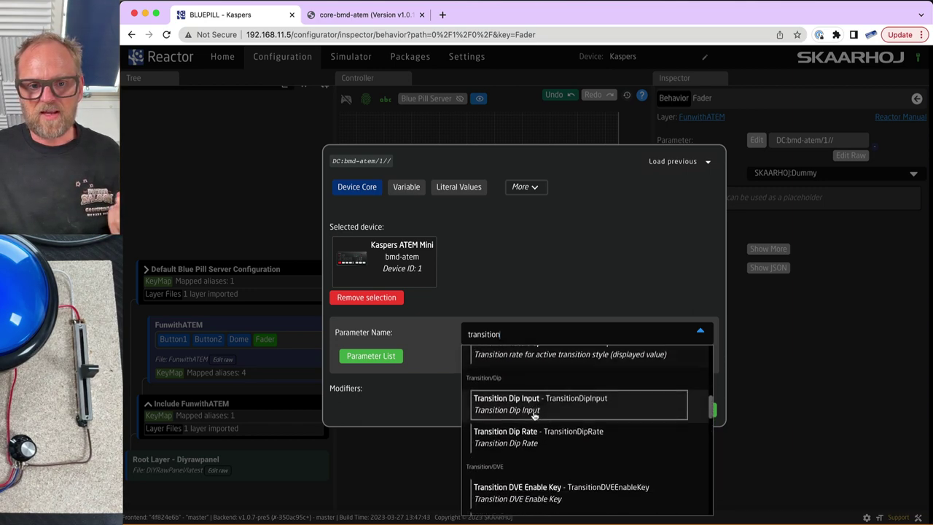
scroll(534, 415, down, 10)
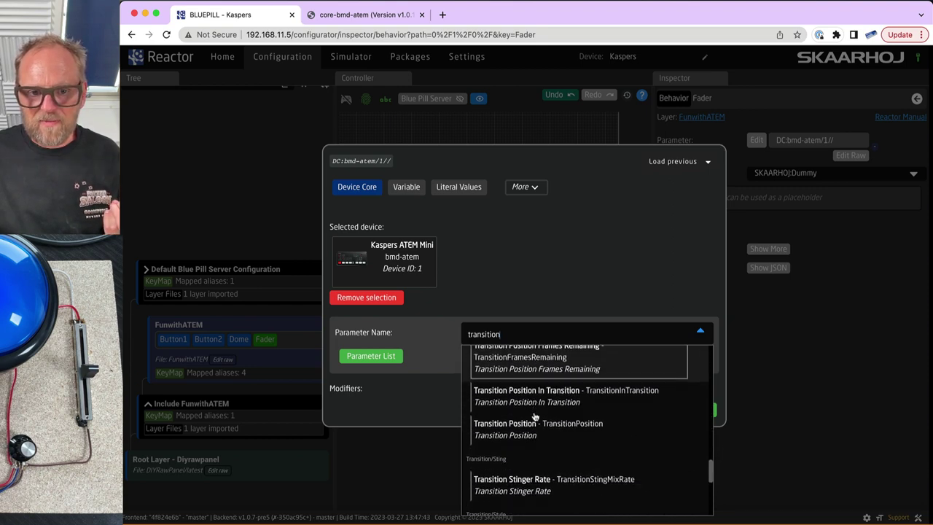
scroll(534, 415, up, 2)
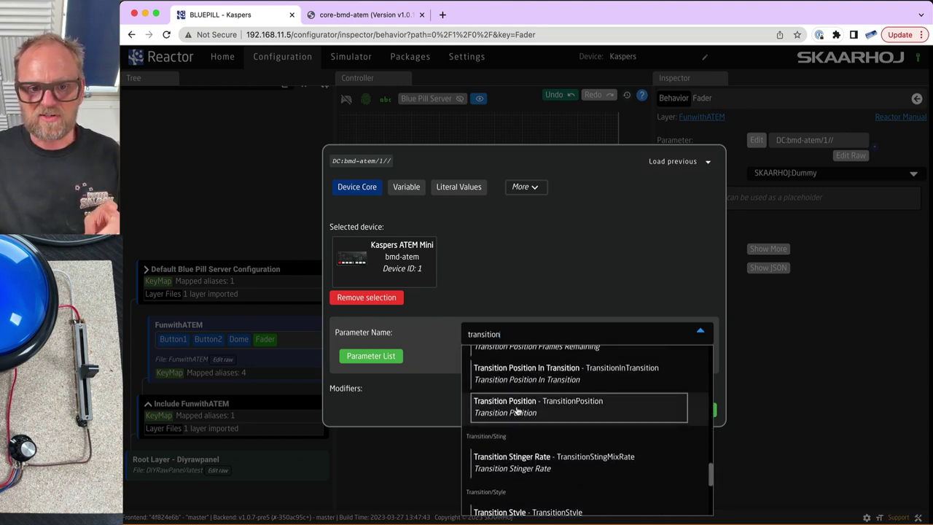
scroll(514, 413, up, 2)
scroll(518, 430, down, 1)
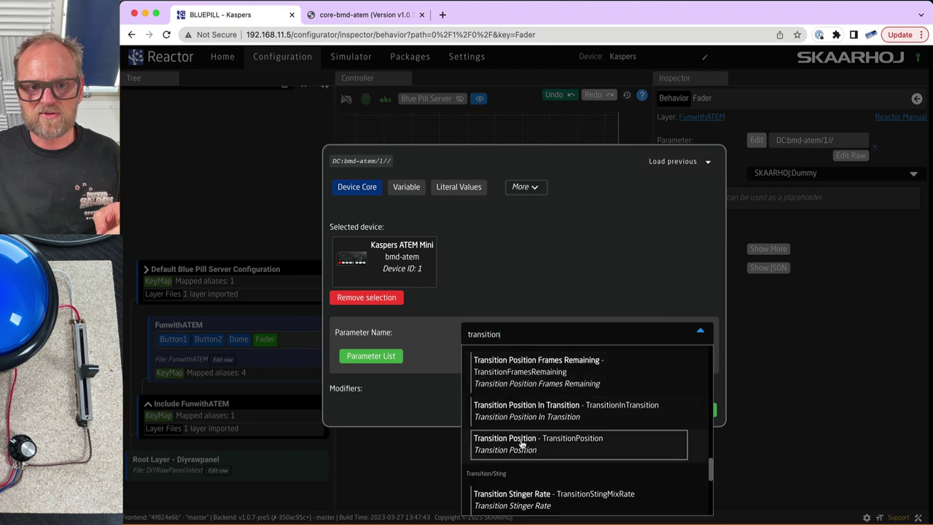
click(522, 442)
Step: Set M/E 1 for the Fader's parameter, submit it, and check the transition lever in ATEM Software Control before returning to Reactor
click(650, 354)
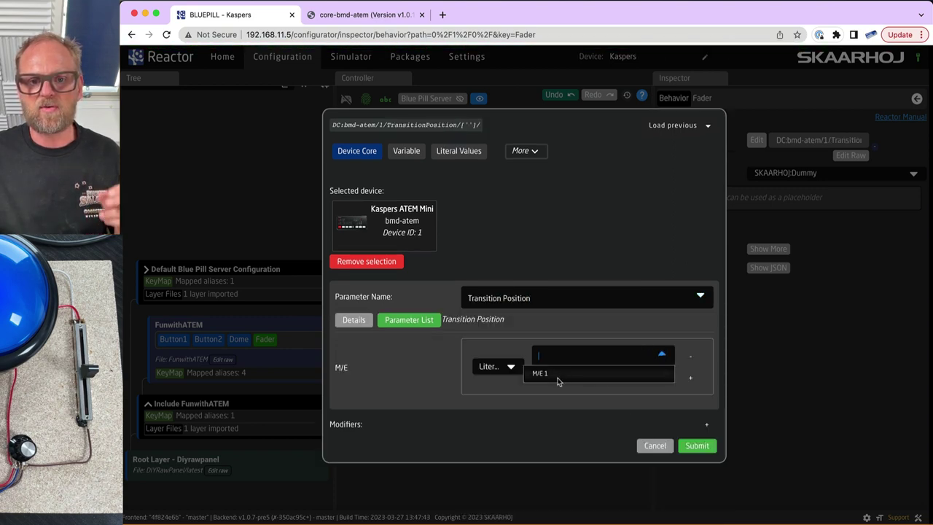
click(564, 381)
click(697, 446)
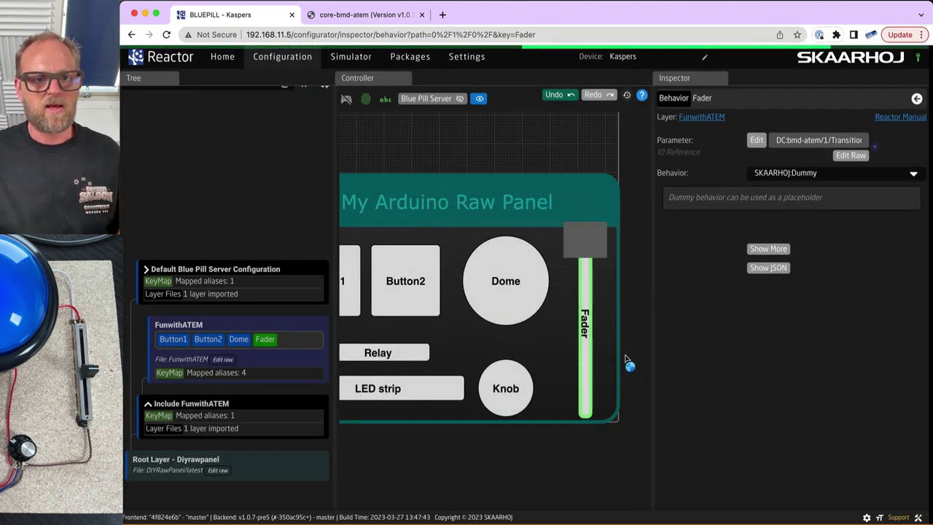
key(super+Tab)
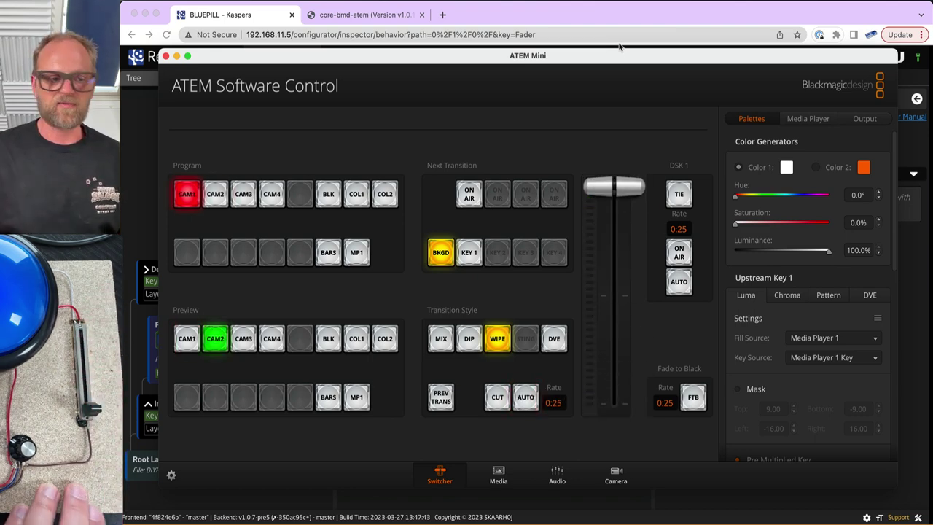
click(527, 19)
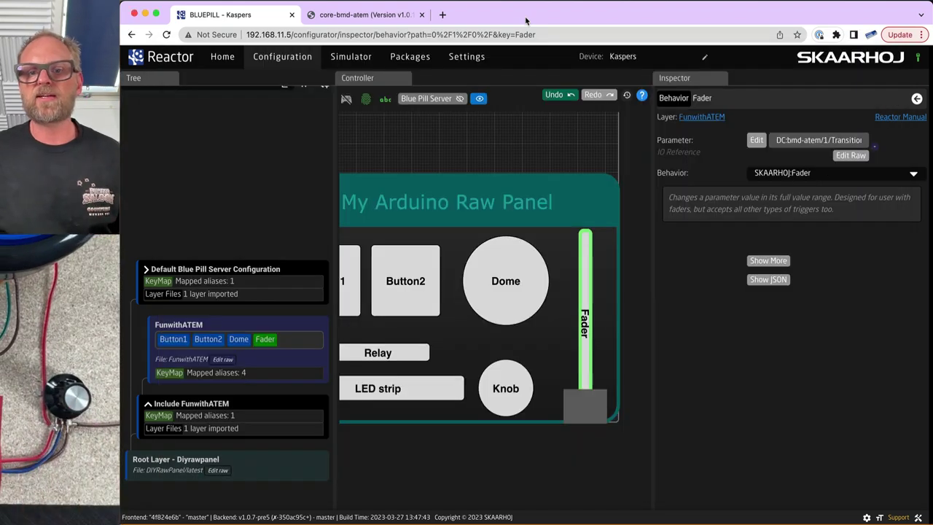
Step: Create a behavior for the Knob in the FunwithATEM layer and select the ATEM Mini as its parameter's device
click(507, 378)
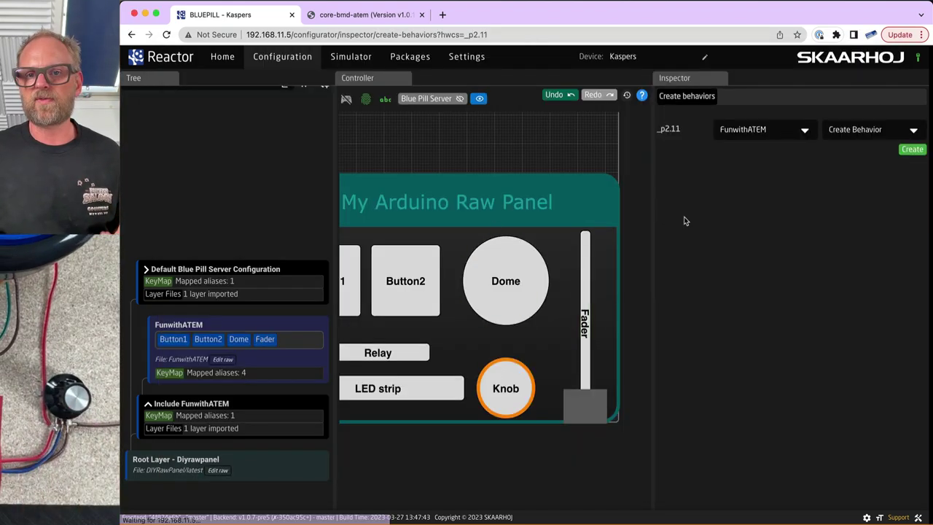
click(913, 151)
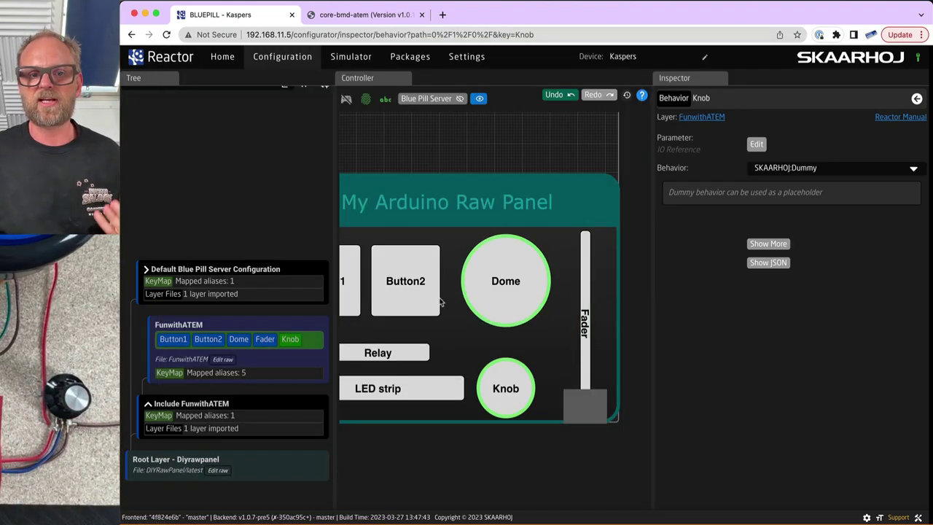
click(756, 140)
click(379, 323)
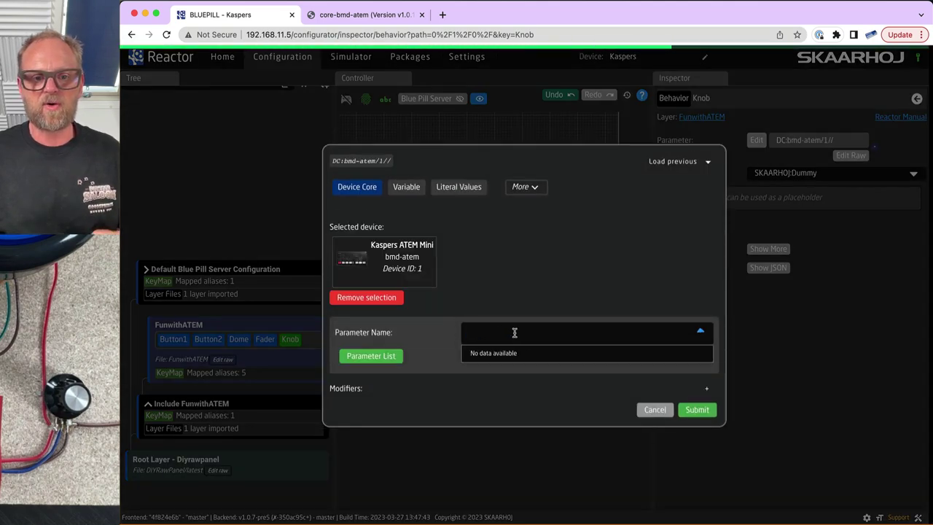
Step: Search for master, assign the master audio Volume Pos parameter to the Knob, and submit it
text(master)
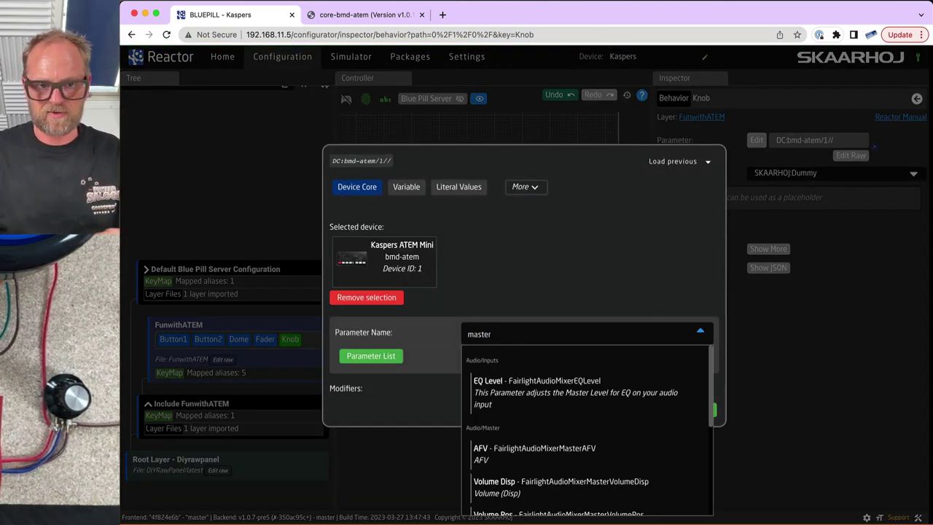
scroll(554, 444, down, 1)
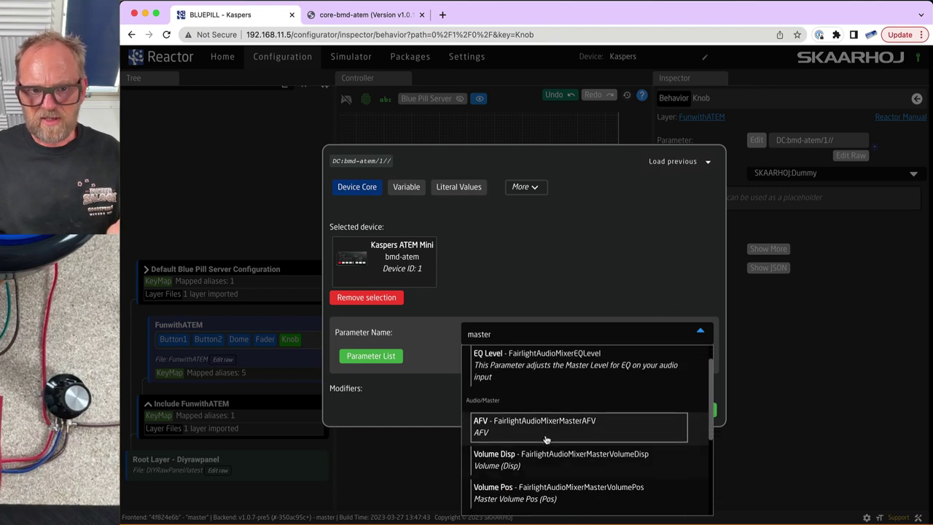
scroll(553, 440, down, 2)
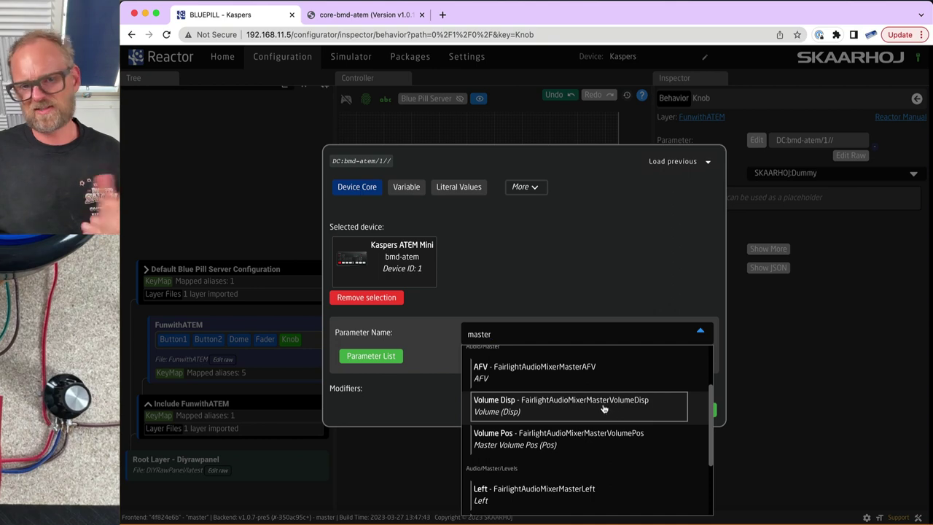
click(558, 438)
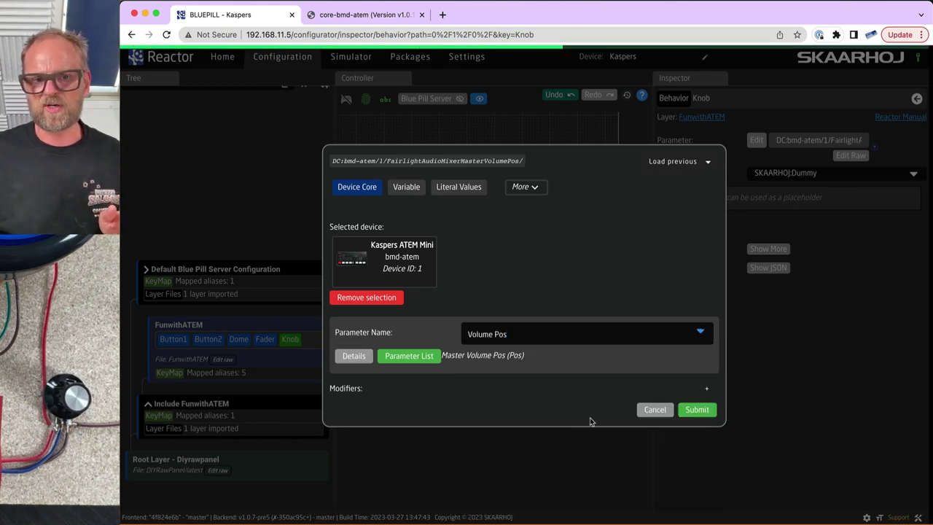
click(699, 411)
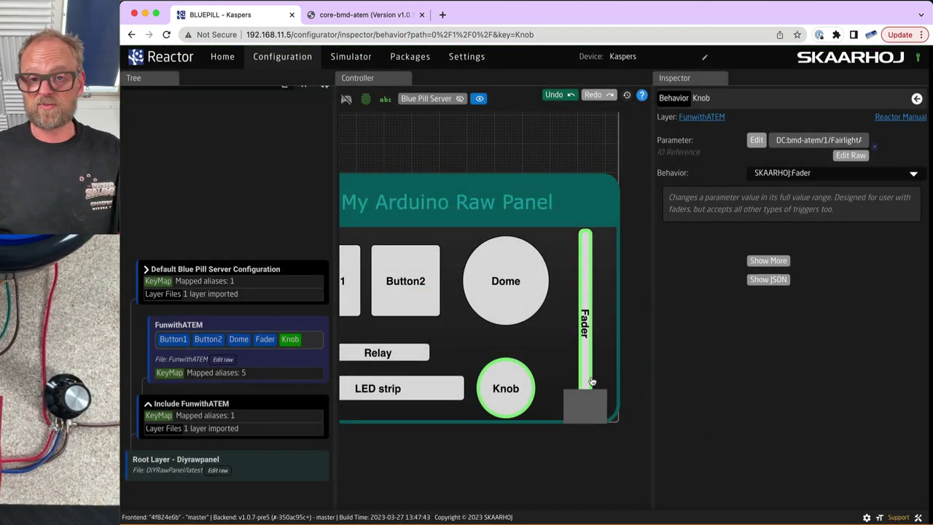
Step: Check the Master audio level in ATEM Software Control and return to Reactor
key(super+Tab)
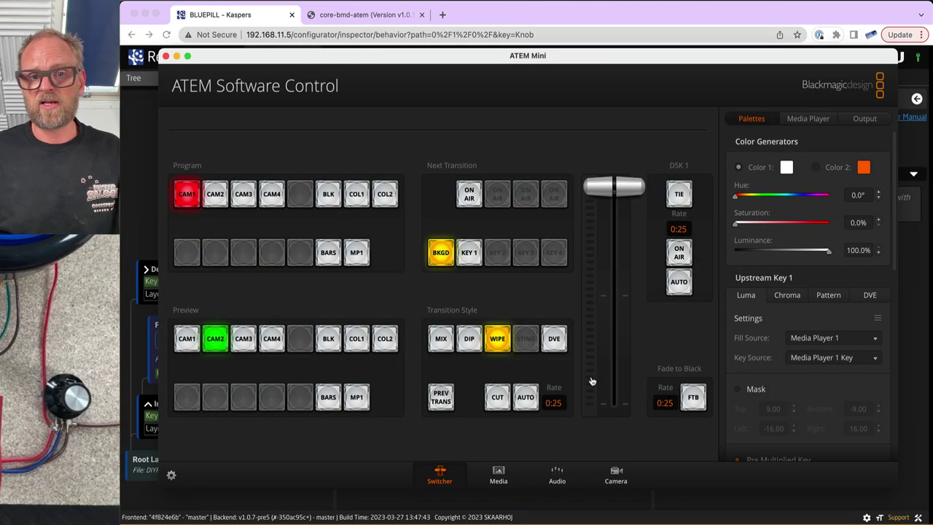
click(557, 476)
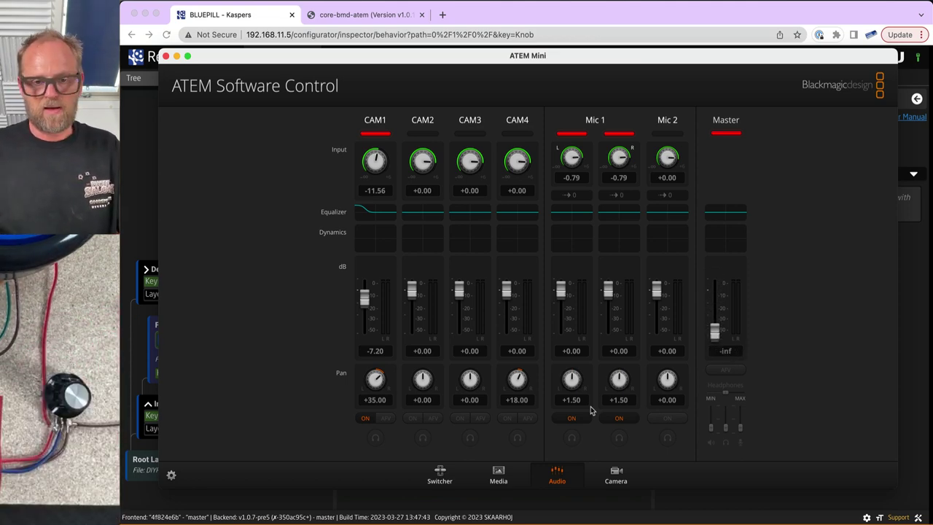
key(super+Tab)
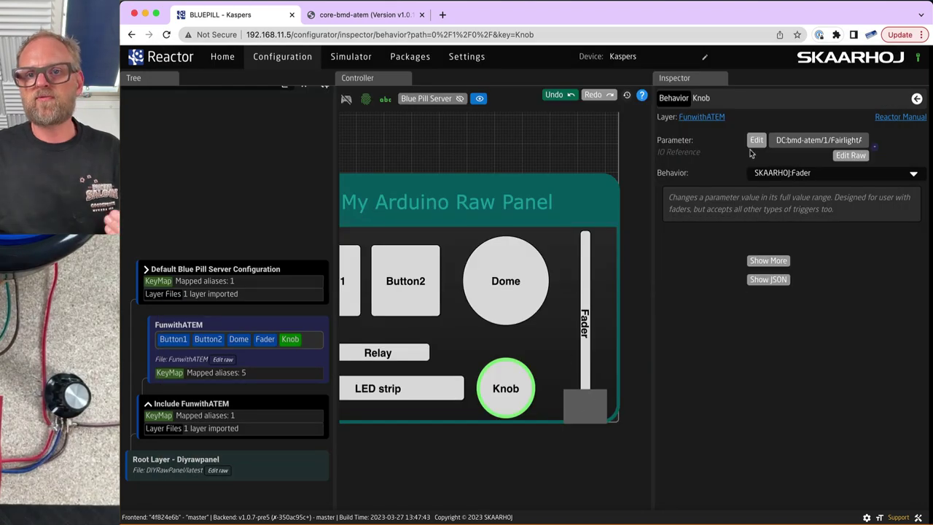
Step: Reassign the Knob's parameter to the audio input Volume Pos with Input 2 as its source and submit it
click(756, 140)
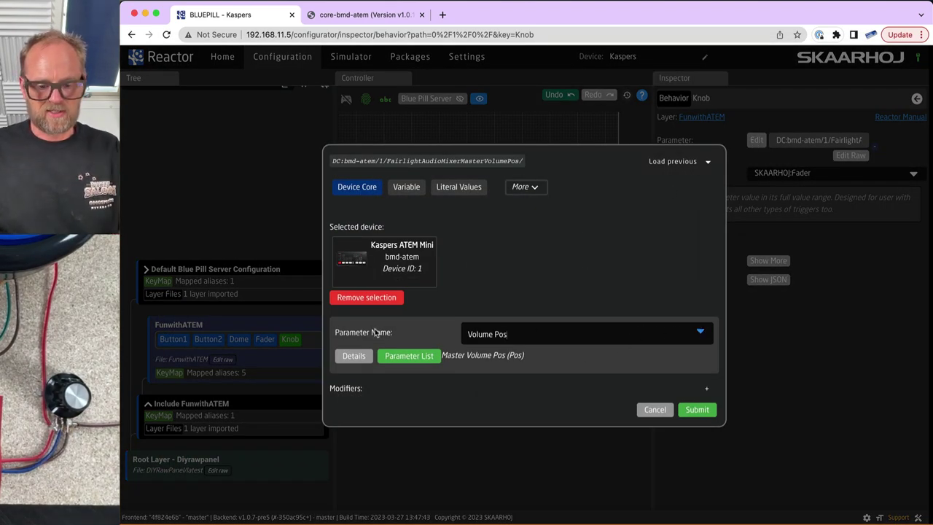
click(460, 332)
text(volu)
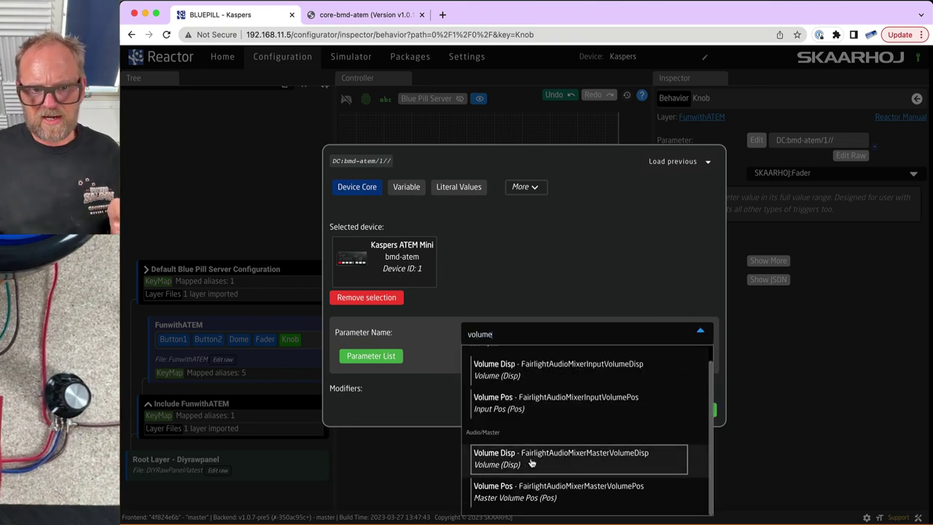
scroll(529, 467, up, 1)
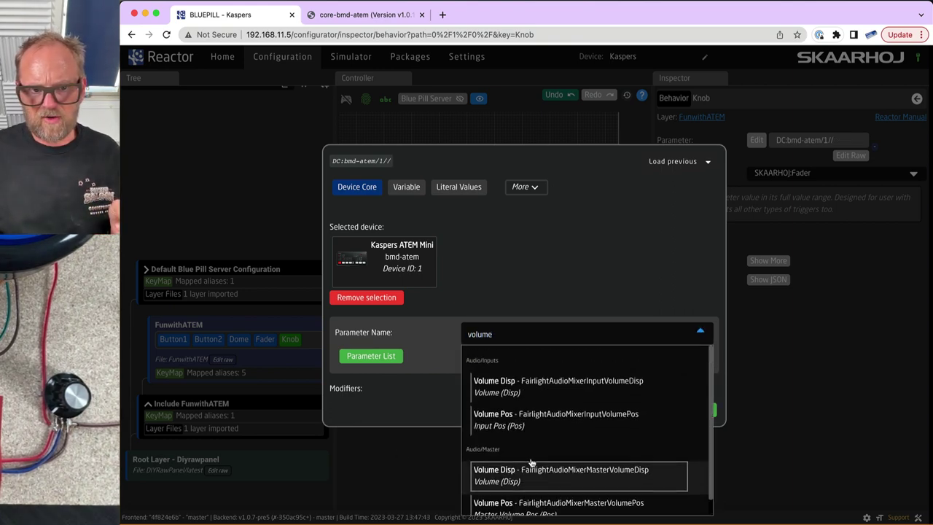
click(510, 428)
click(624, 353)
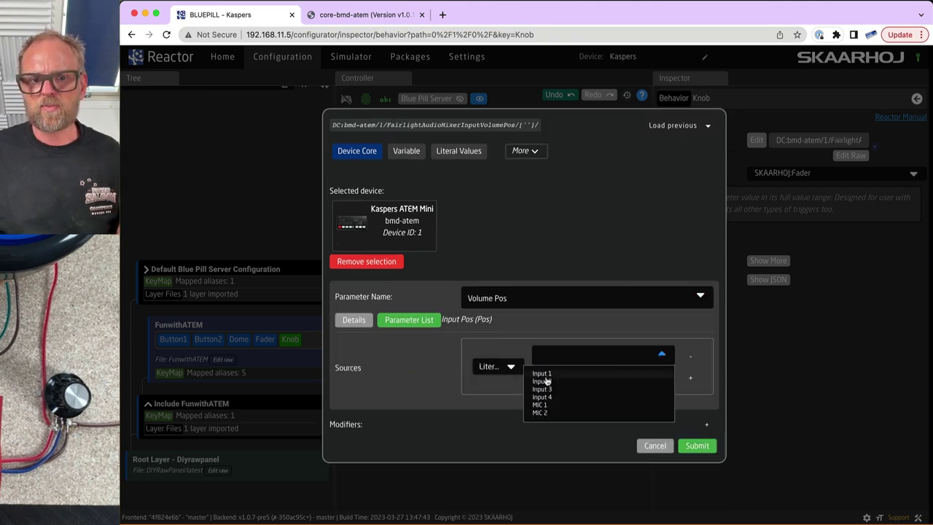
click(546, 382)
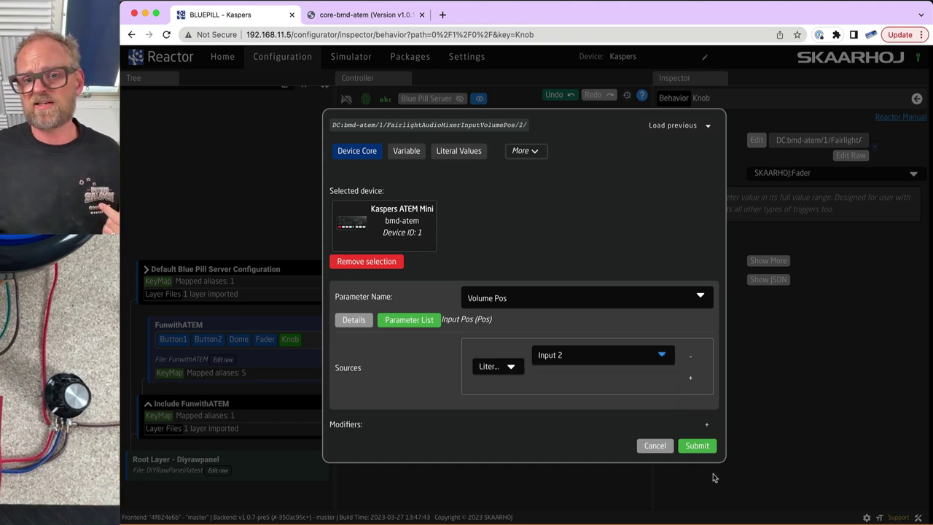
click(697, 445)
Step: Accept the recommended bmd-atem:MegaPanelFairlightAudioVolume behavior for the Knob, check the CAM2 level in ATEM Software Control, and return to Reactor
mouse_move(508, 504)
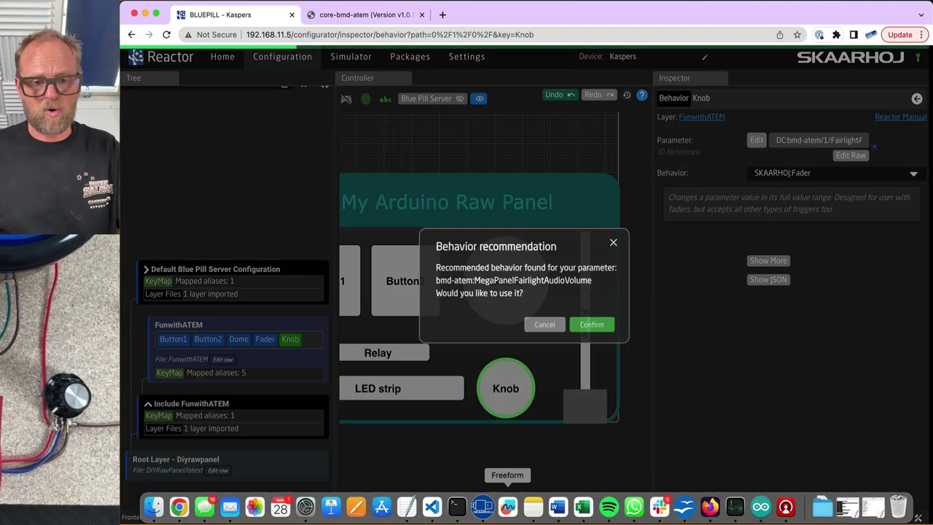
key(super+Tab)
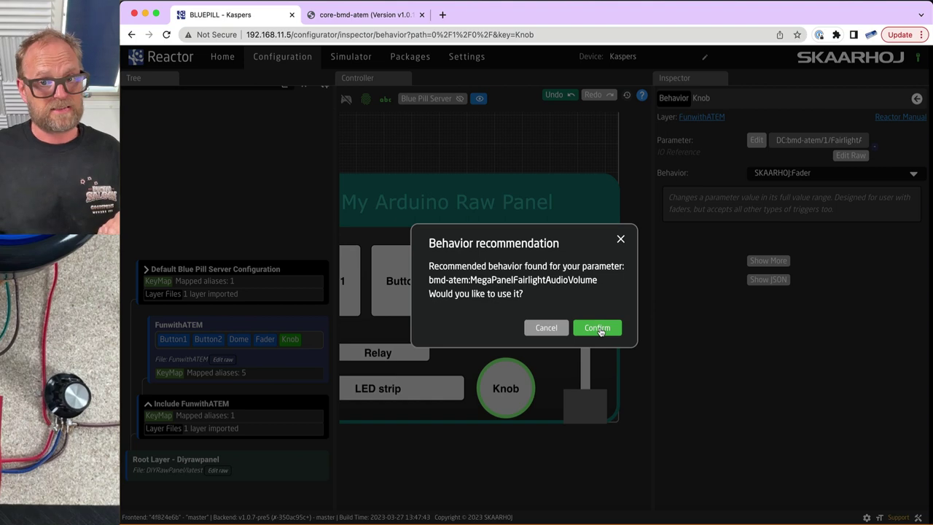
click(597, 328)
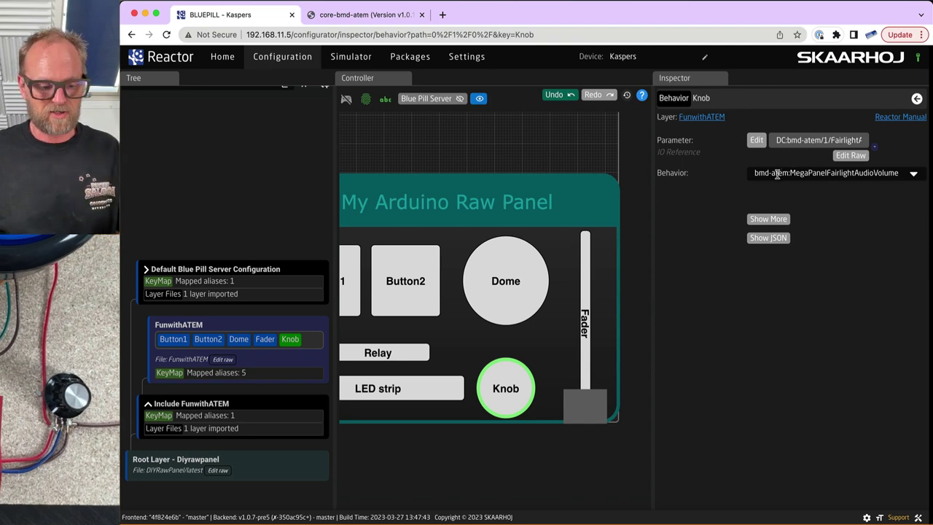
key(super+Tab)
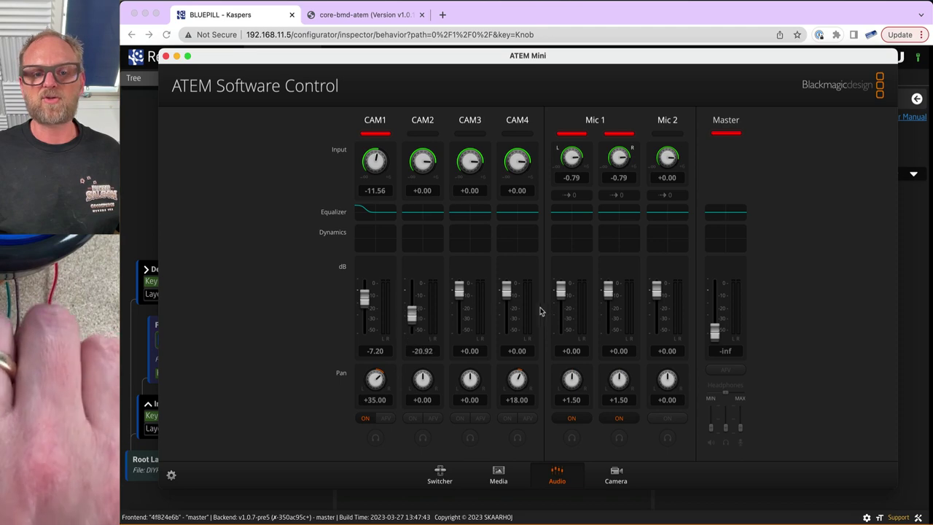
click(908, 240)
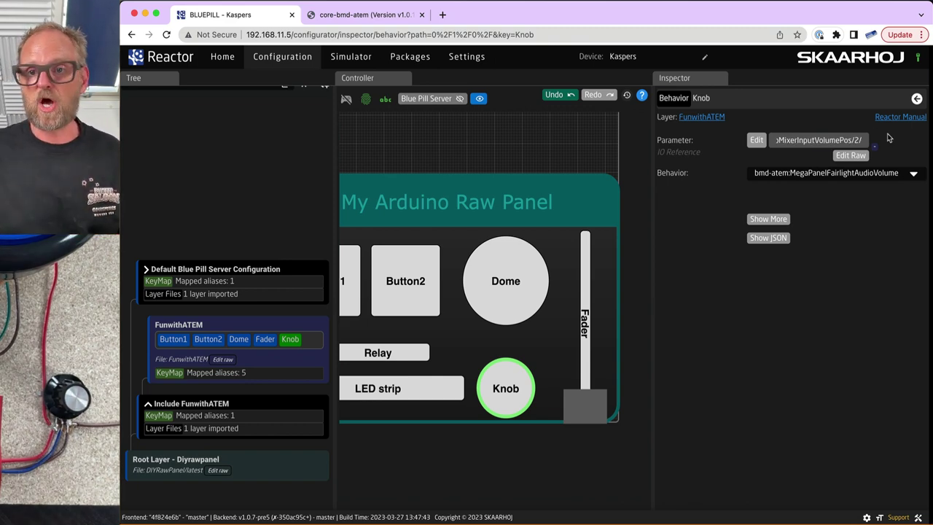
Step: Browse the behaviors available for the Knob and look at the Mix Option entry in the core-bmd-atem manual
click(830, 173)
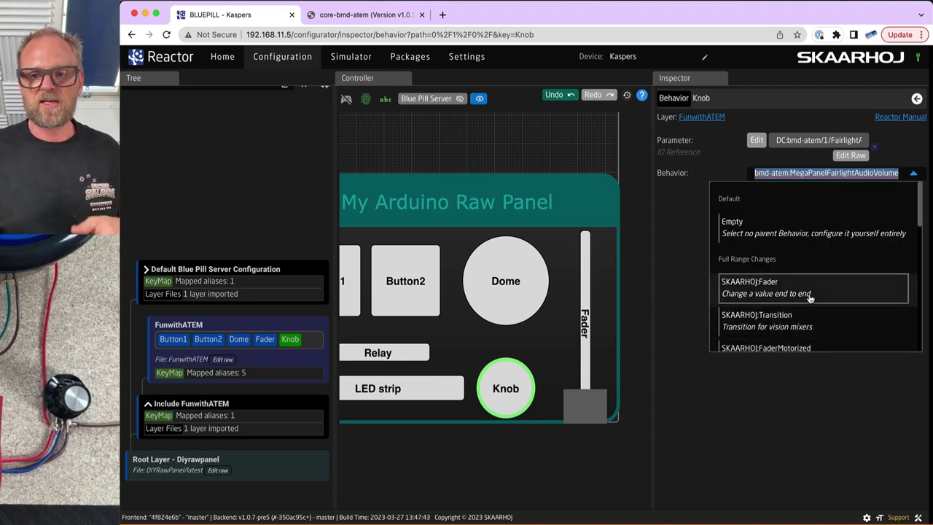
scroll(921, 219, down, 5)
scroll(921, 219, up, 5)
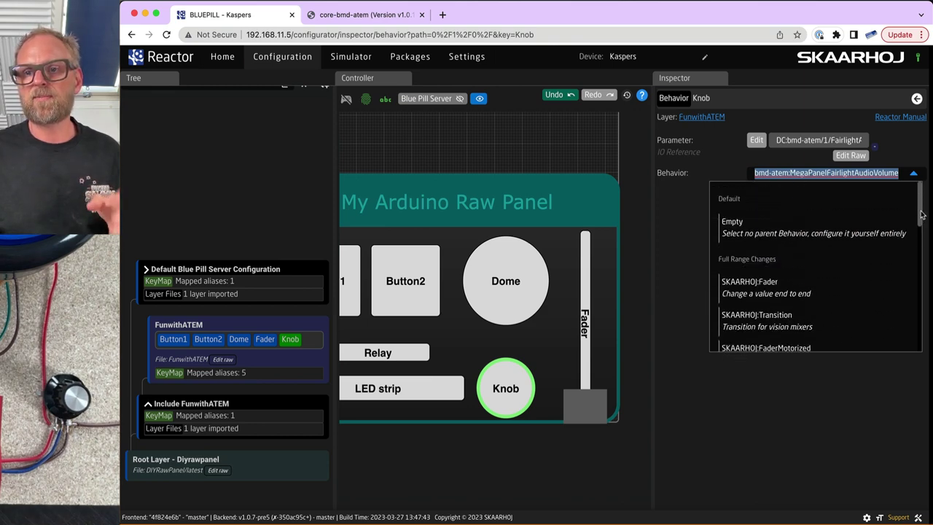
click(696, 230)
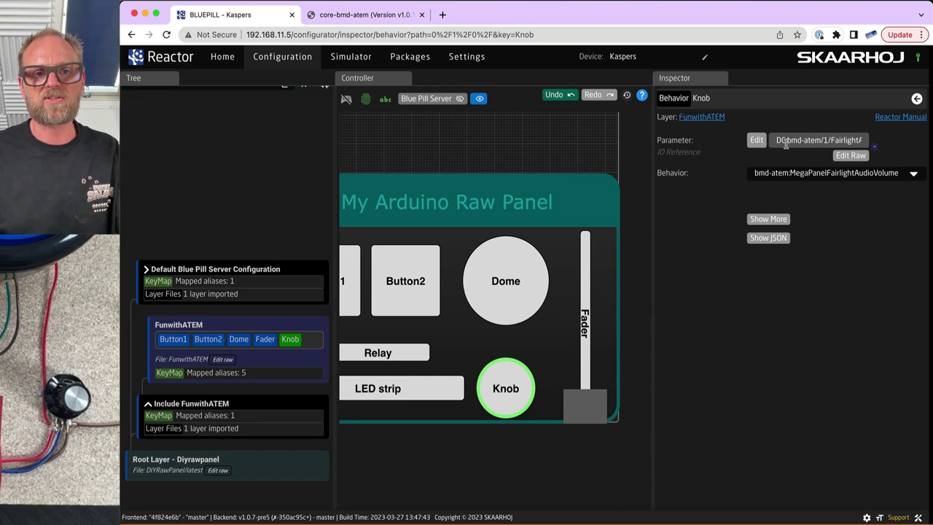
click(369, 16)
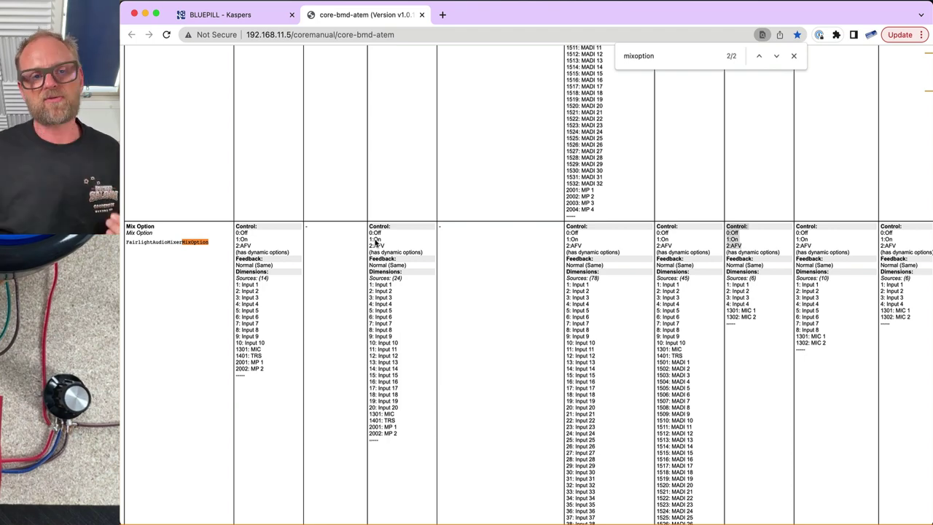
click(233, 14)
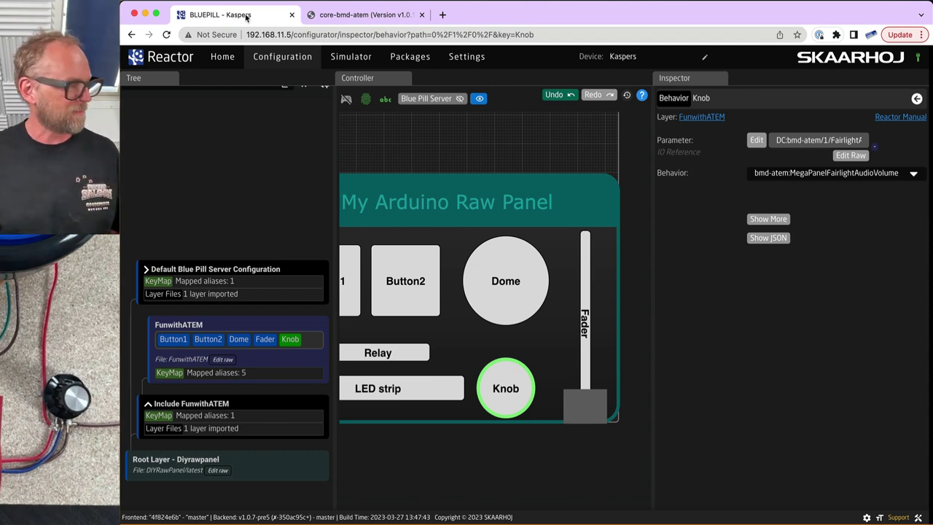
Step: Create a behavior for the Relay in the FunwithATEM layer
click(380, 357)
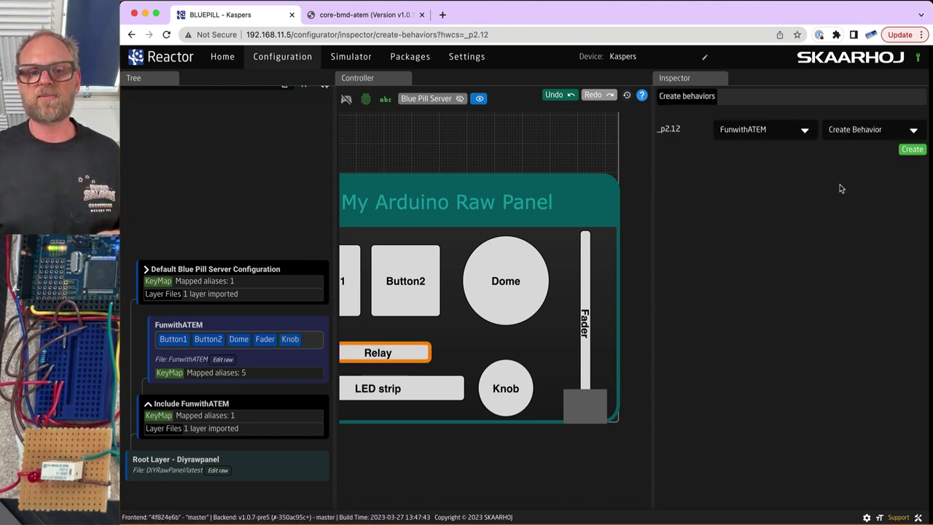
click(481, 333)
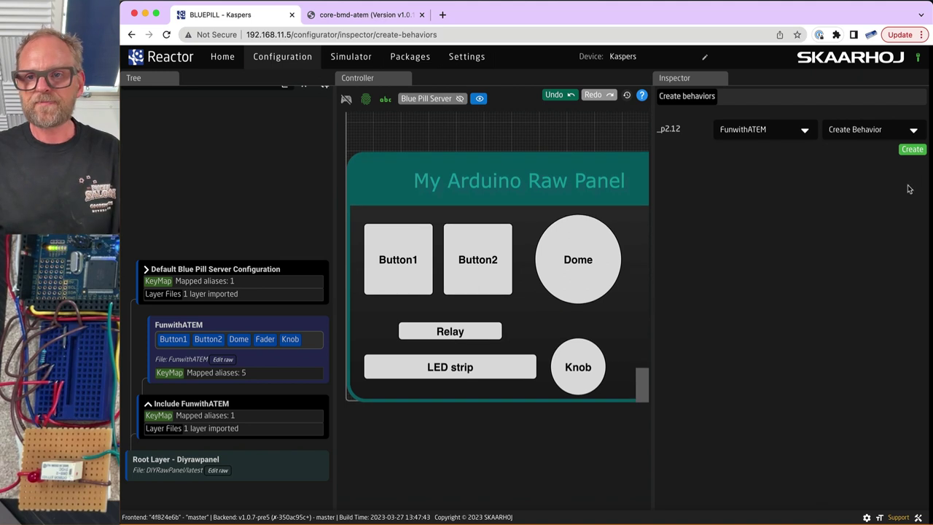
click(913, 149)
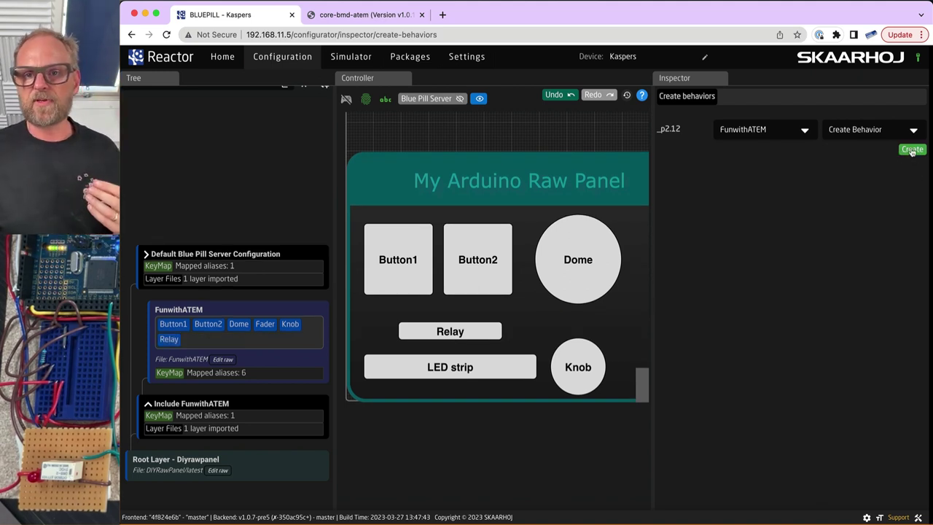
click(912, 150)
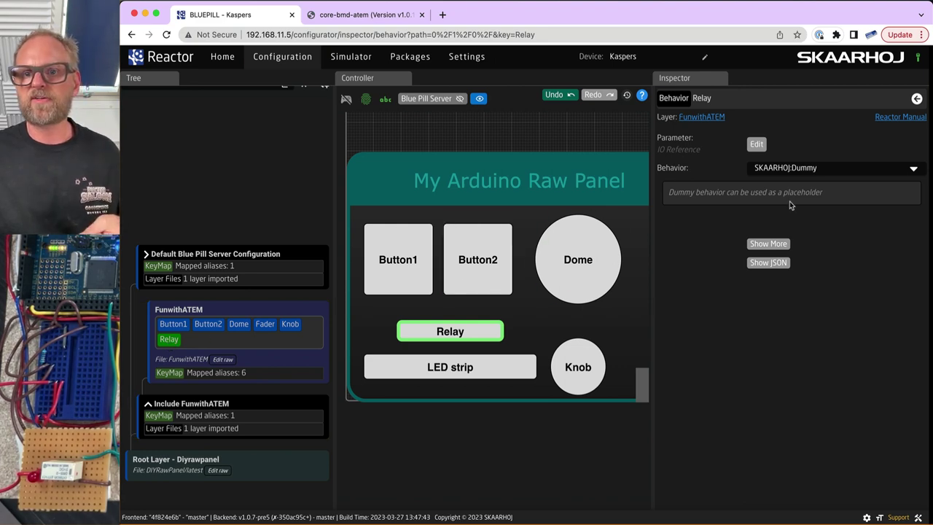
Step: Set the Relay's behavior to Empty and show its additional settings, including the feedback section
click(831, 169)
click(831, 169)
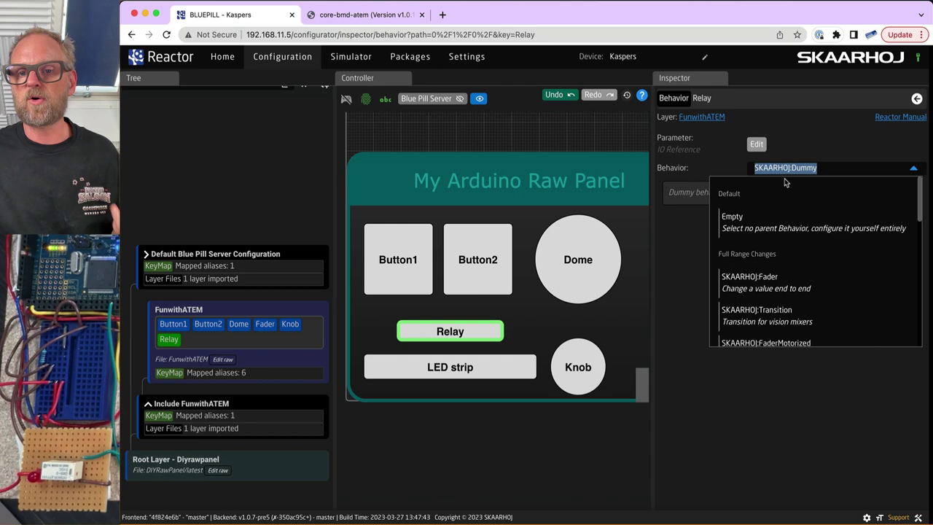
click(734, 218)
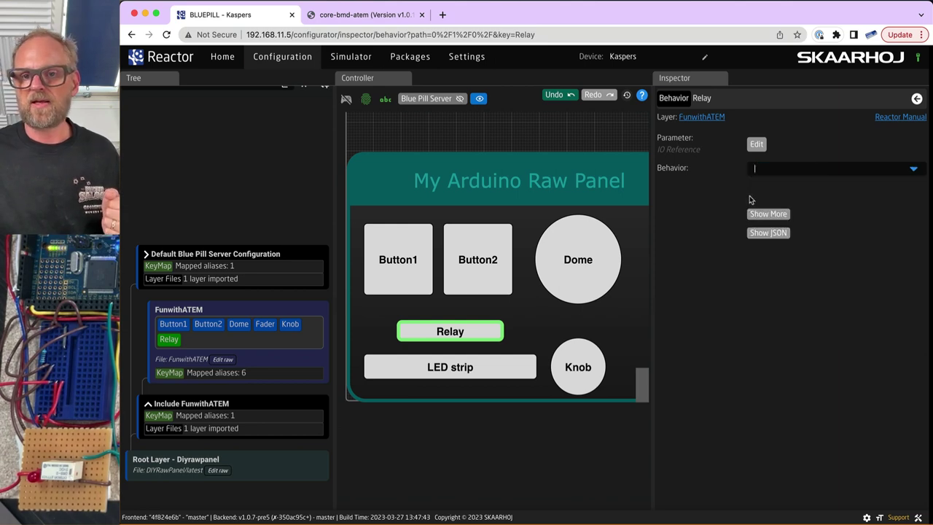
click(776, 216)
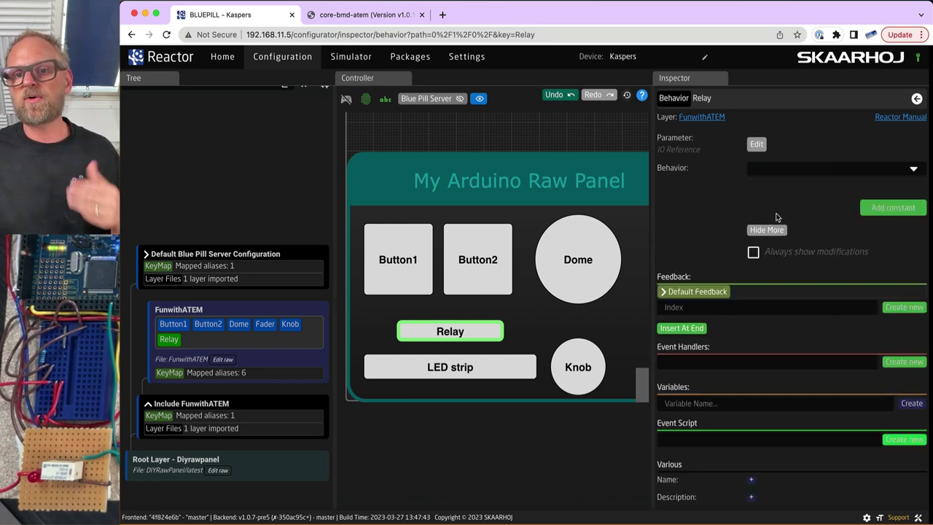
click(667, 293)
click(667, 294)
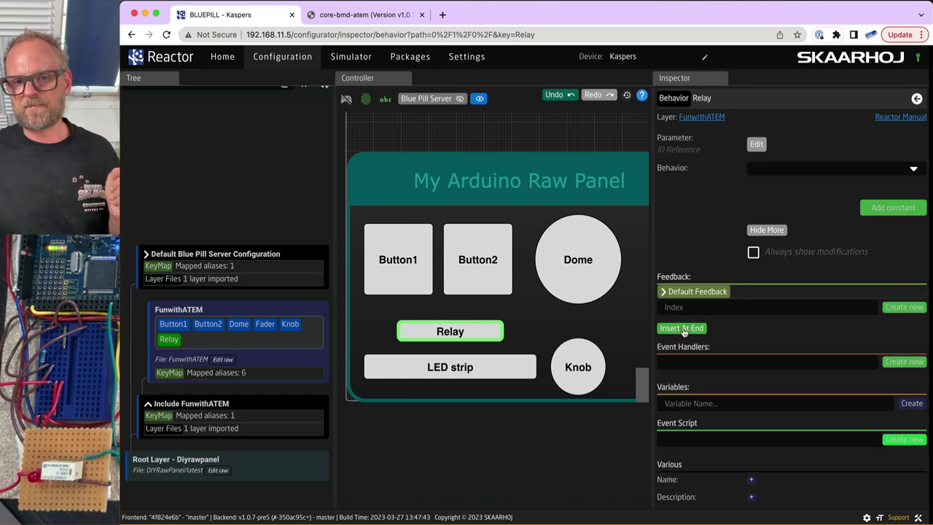
click(665, 293)
click(664, 293)
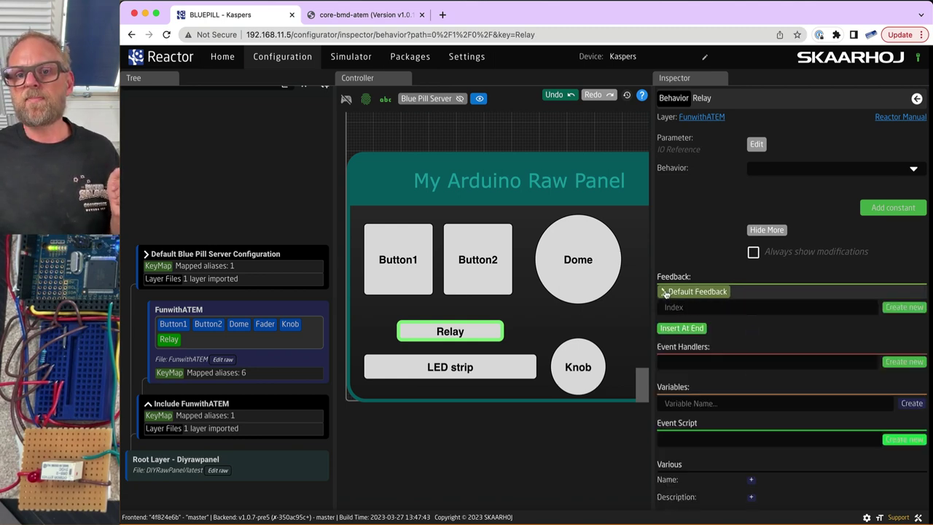
Step: Add a conditional feedback at the end of the Relay's feedback list and examine its fields
click(686, 330)
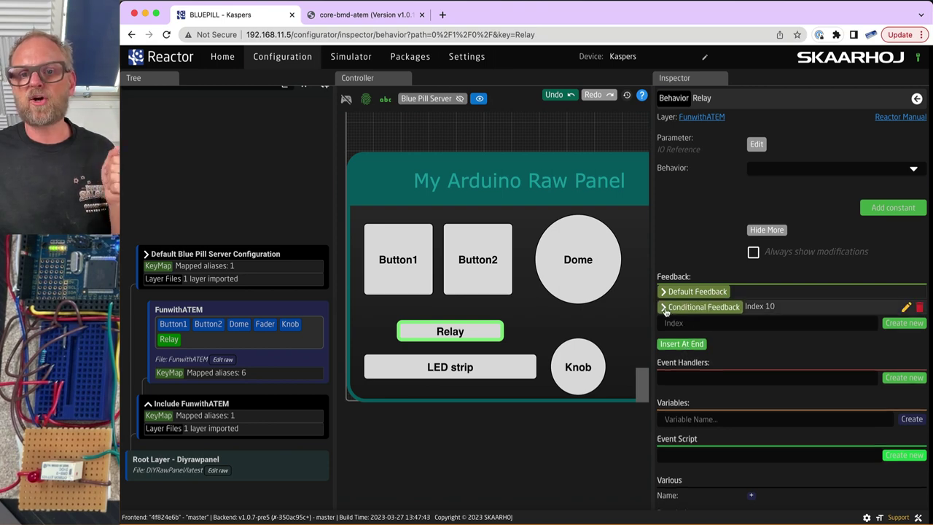
click(663, 307)
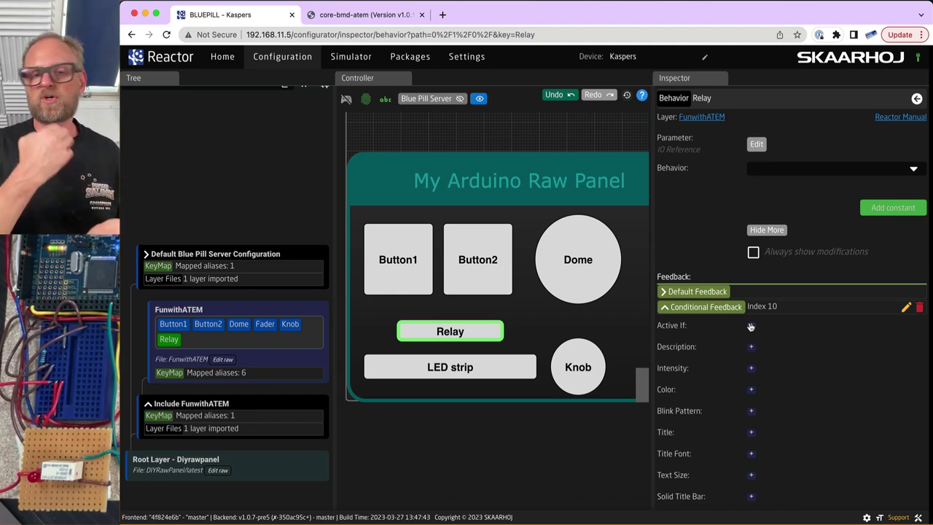
click(665, 311)
Step: Add an Intensity setting to the Relay's Default Feedback and choose its value
click(666, 292)
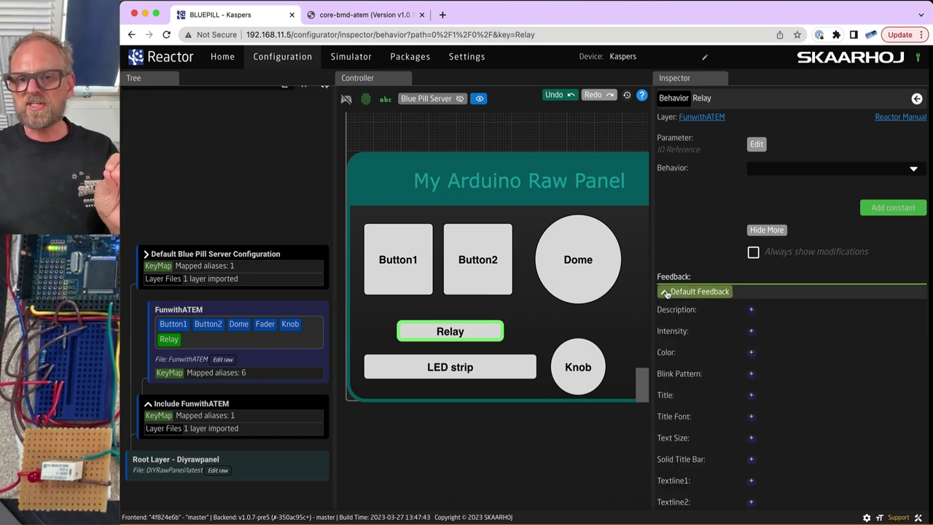
click(752, 332)
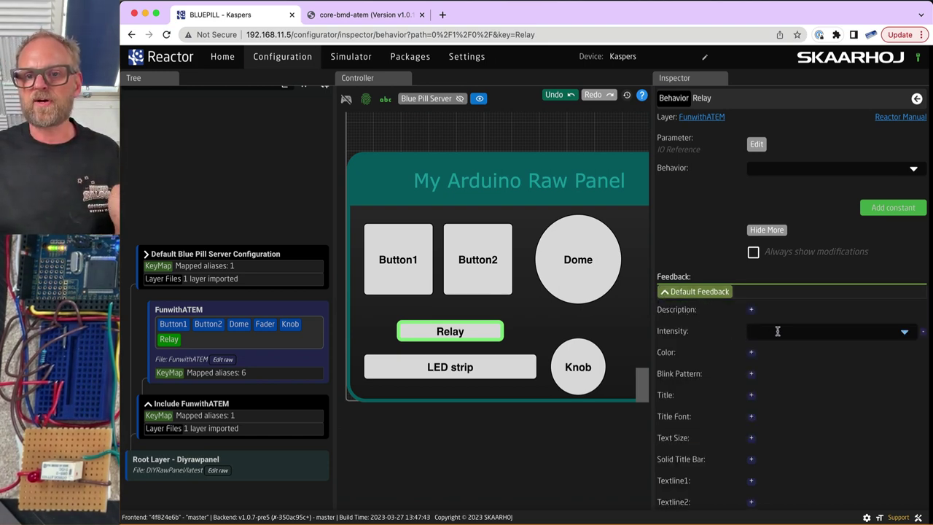
click(778, 331)
click(758, 346)
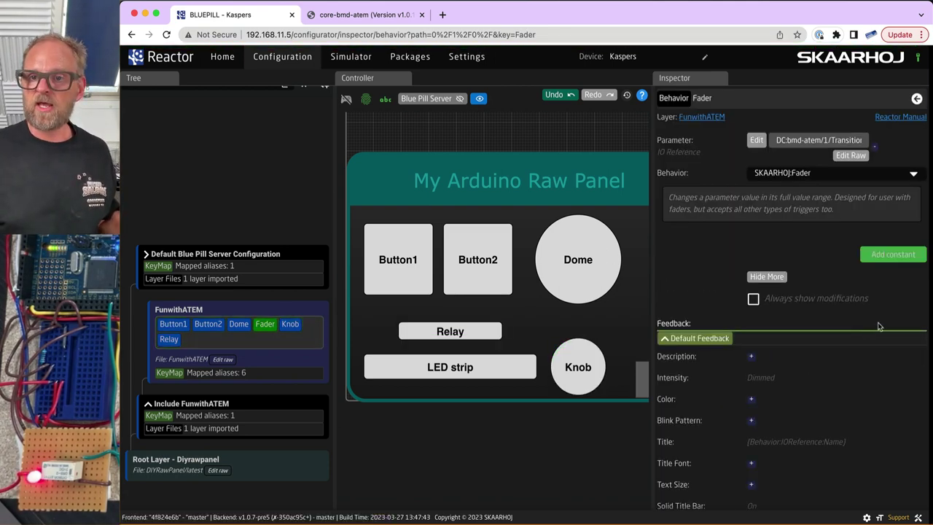
Step: Override the Fader's Default Feedback intensity and set the Knob's Default Feedback intensity to Off
click(761, 379)
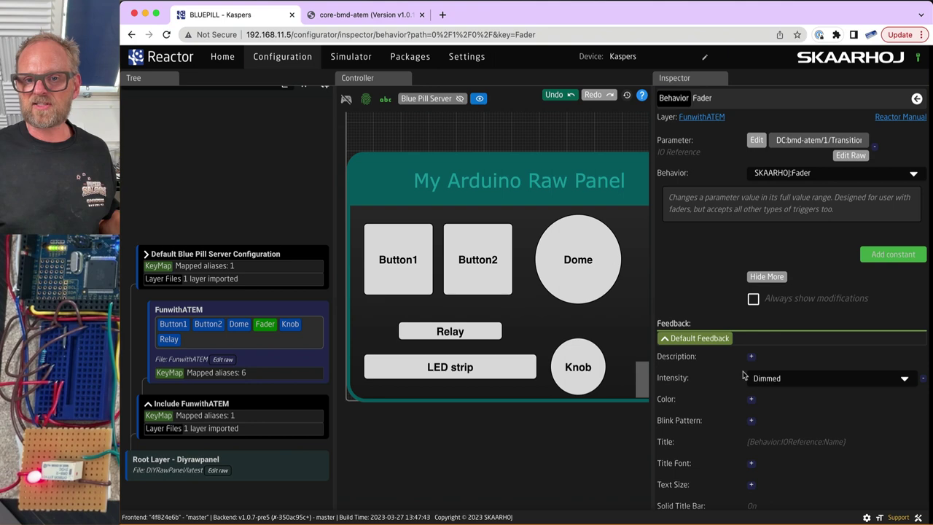
click(775, 384)
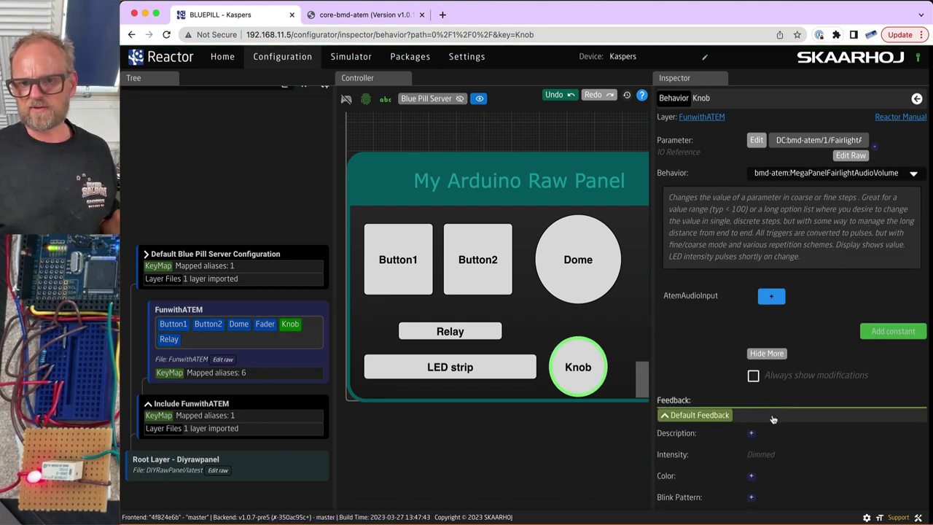
click(765, 458)
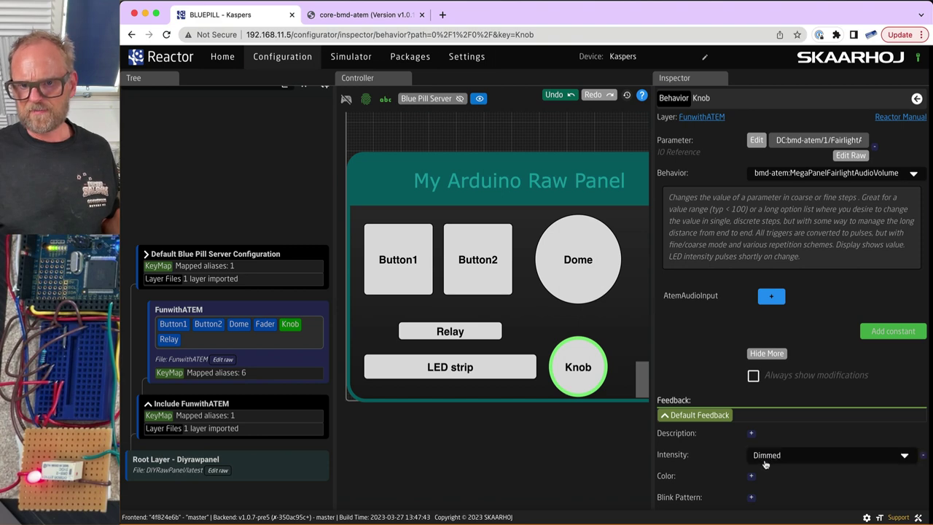
click(772, 459)
click(766, 477)
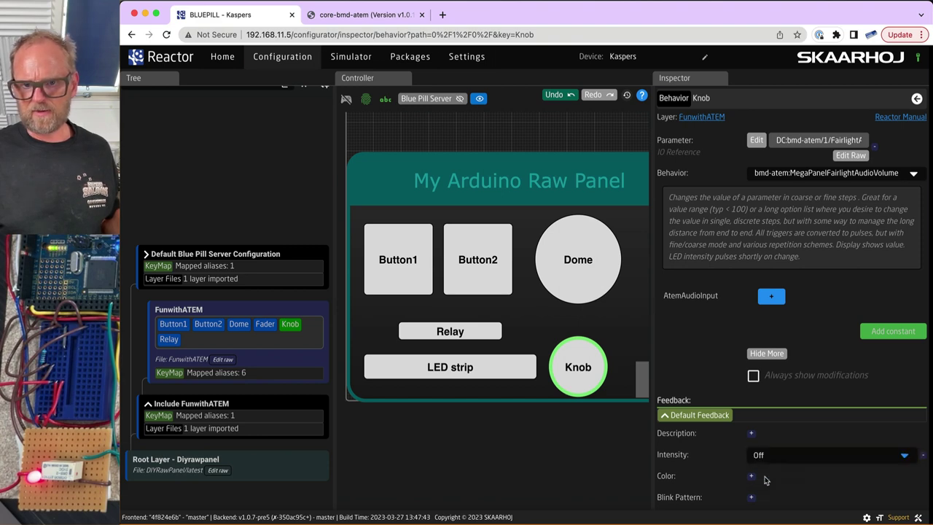
scroll(816, 427, down, 4)
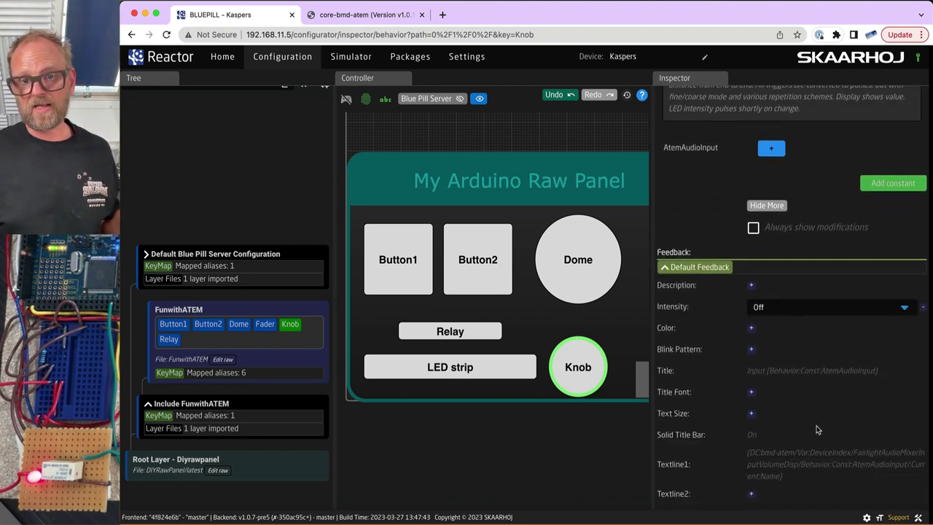
scroll(815, 426, up, 4)
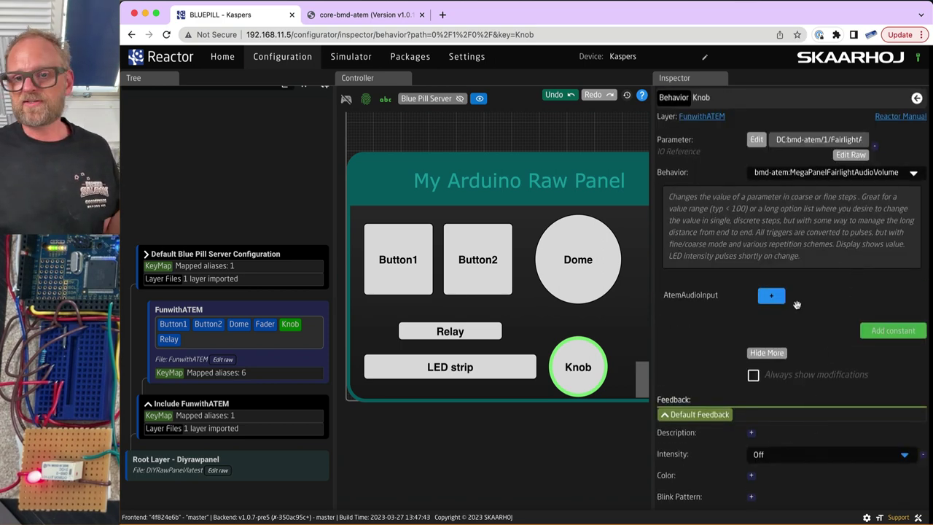
Step: Set the Relay's Default Feedback intensity to Off
click(674, 415)
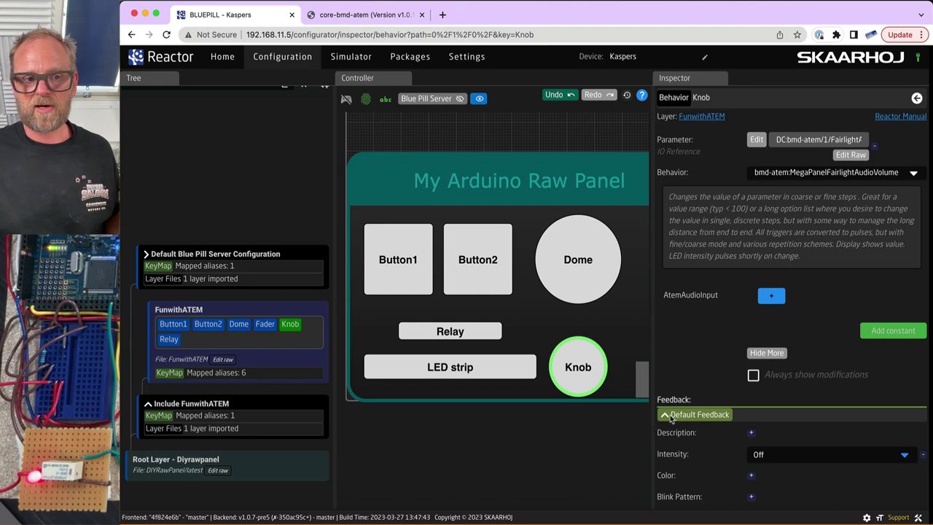
click(169, 341)
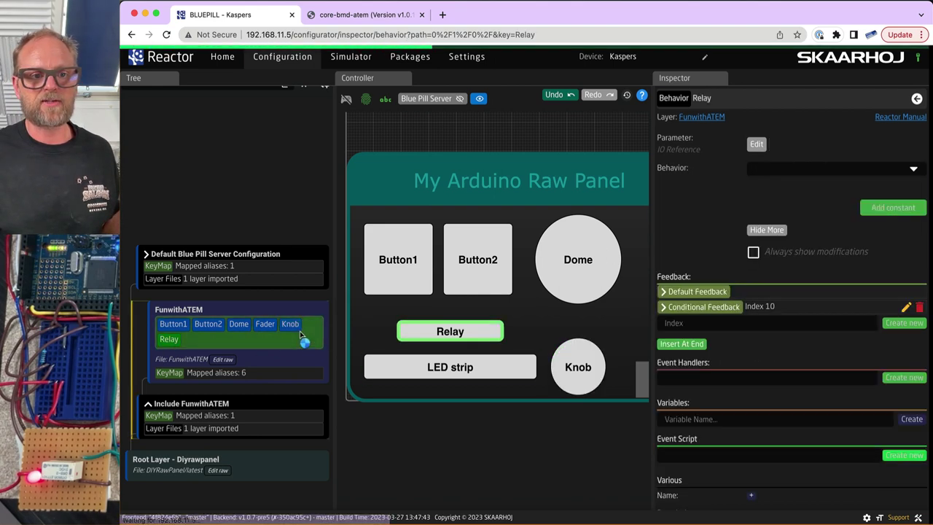
click(665, 293)
click(786, 334)
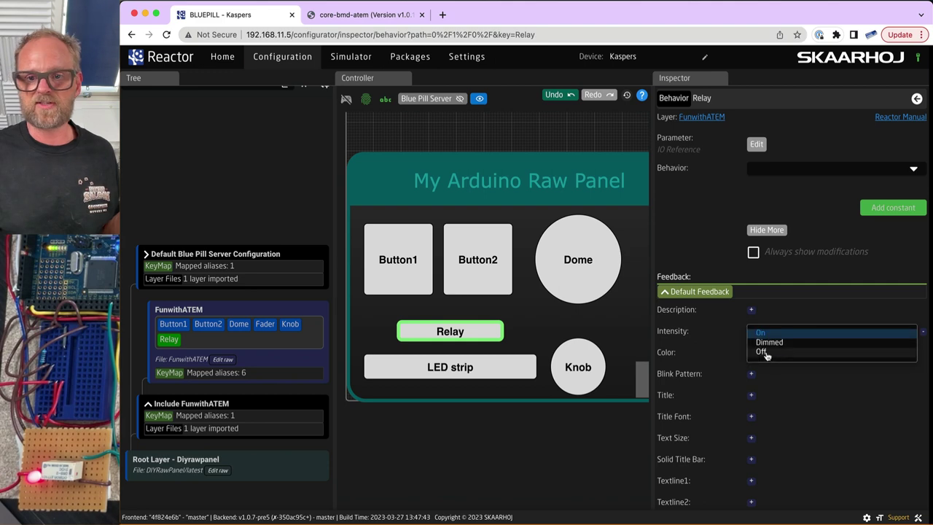
click(769, 342)
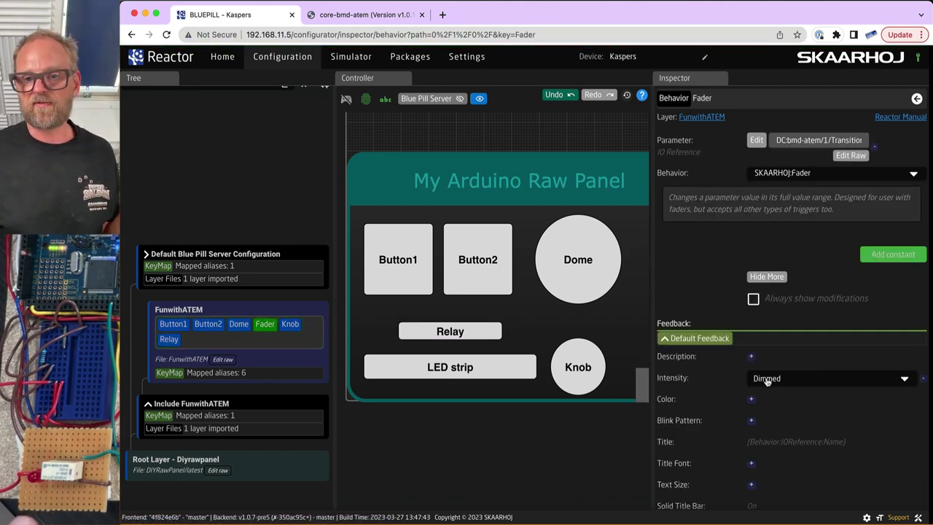
Step: Check the Fader's Default Feedback intensity options and set the Relay's Default Feedback intensity to On
click(767, 380)
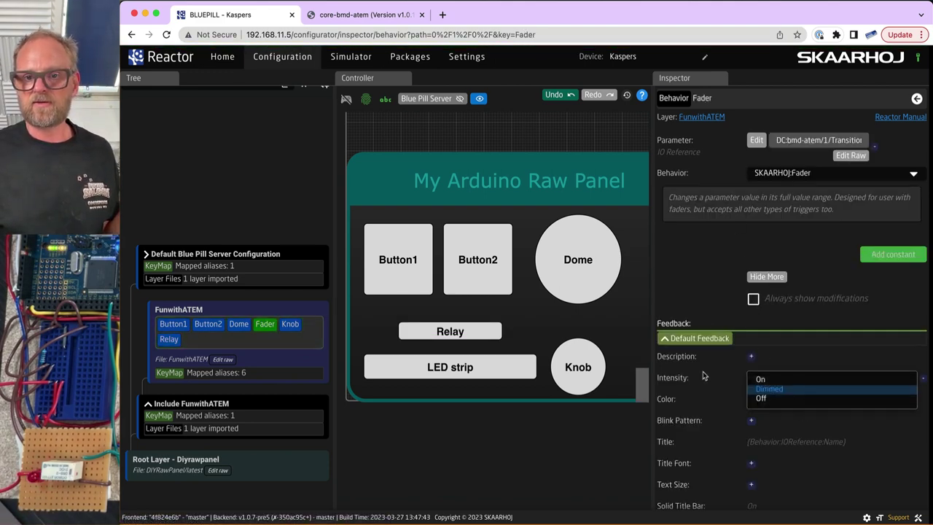
click(706, 280)
click(169, 340)
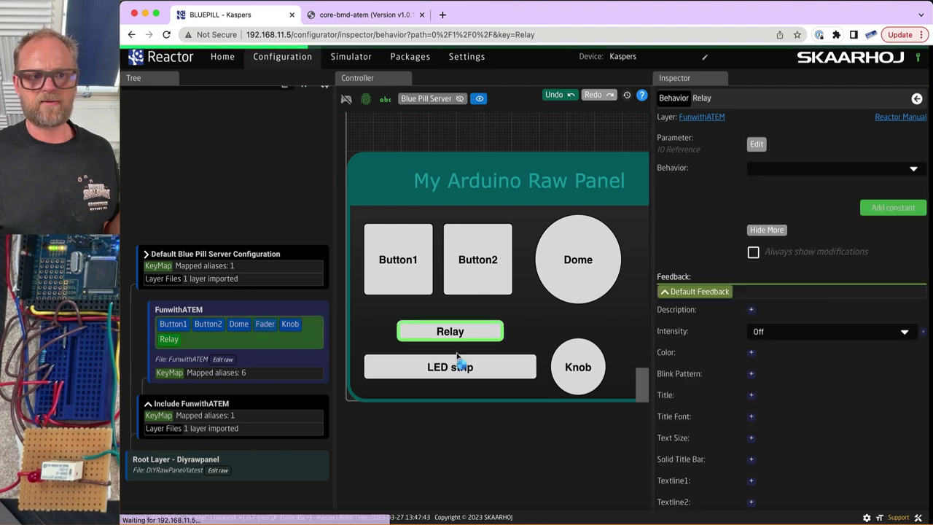
click(792, 332)
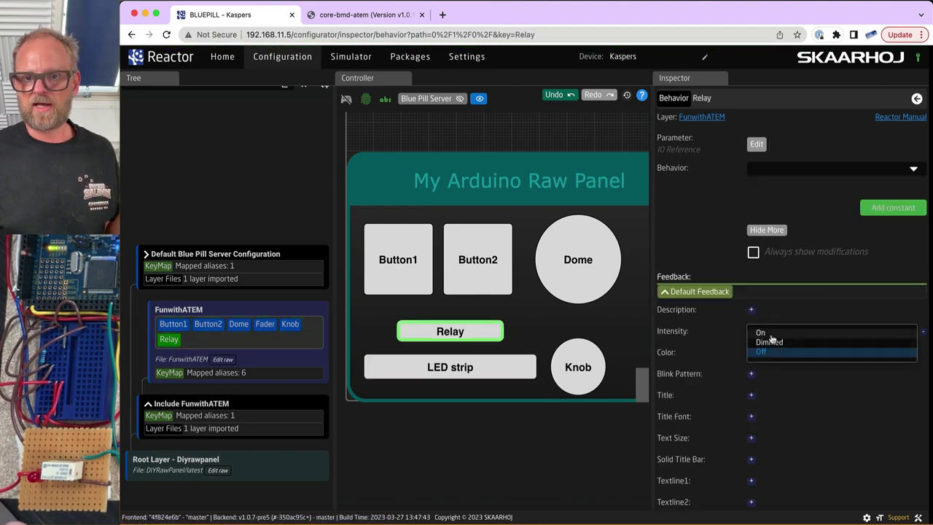
click(769, 342)
Step: Recheck the Fader's intensity options and set the Relay's Default Feedback intensity back to Off
click(265, 323)
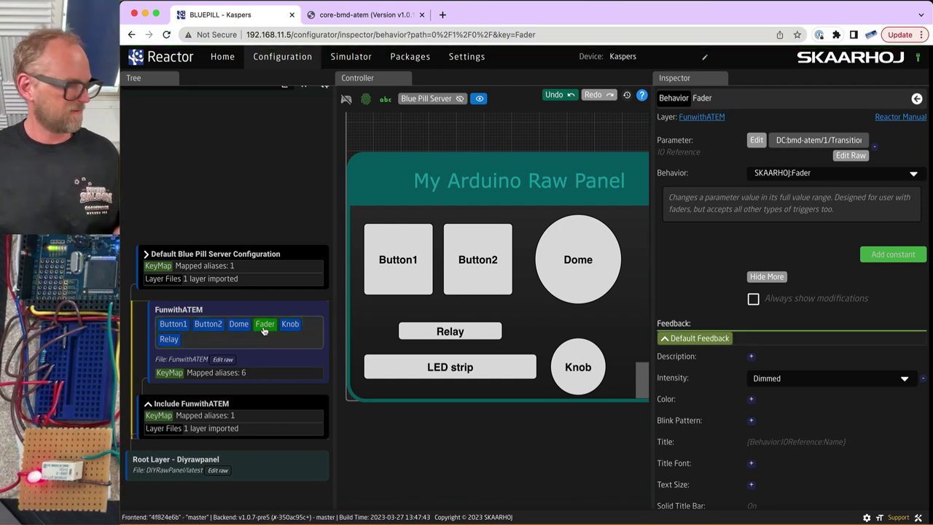
click(794, 376)
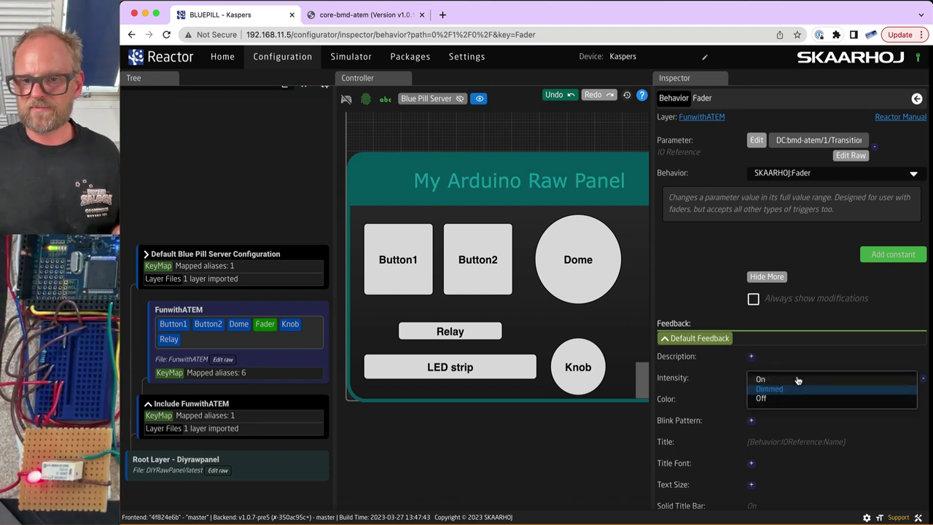
click(167, 339)
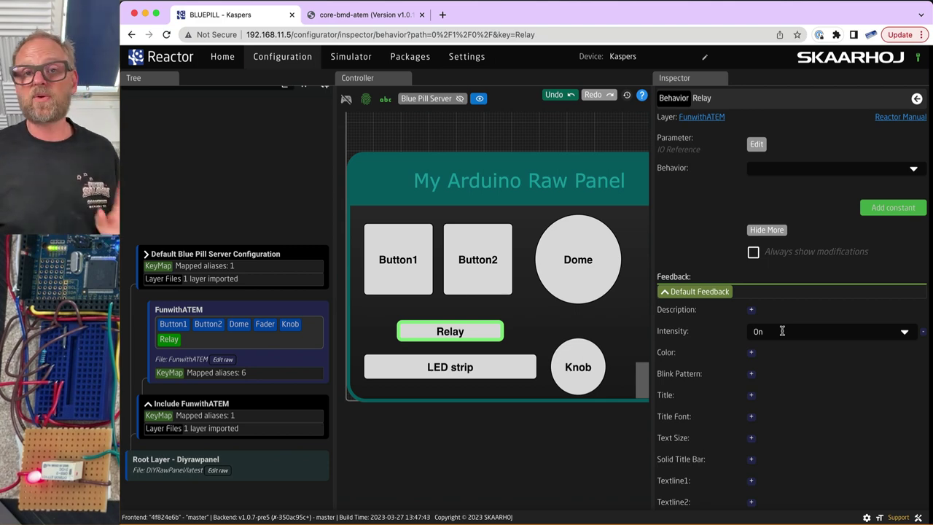
click(906, 335)
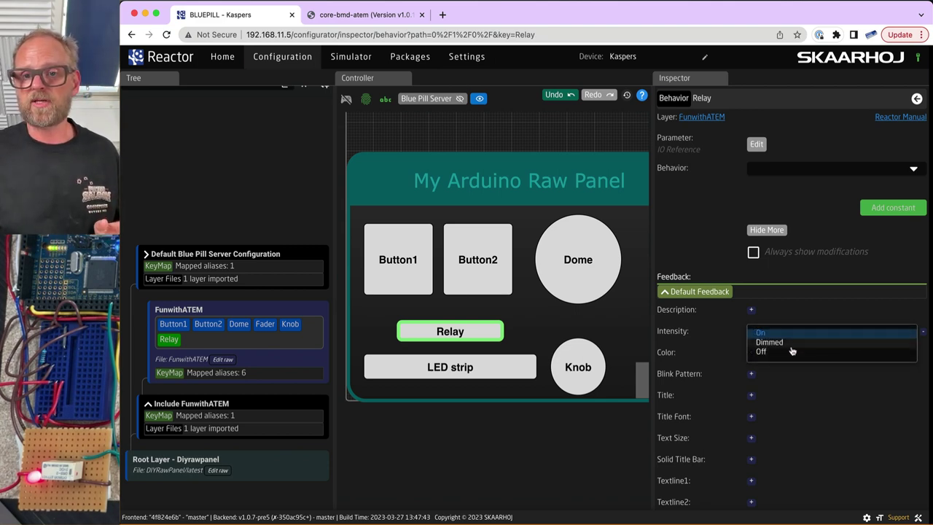
click(769, 349)
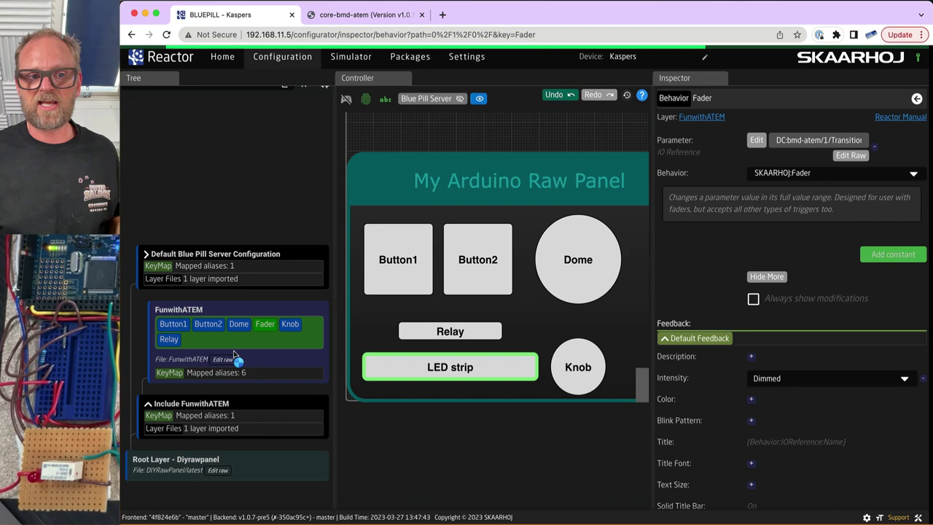
Step: Add an Intensity setting of On to the Relay's Conditional Feedback
click(169, 340)
click(665, 295)
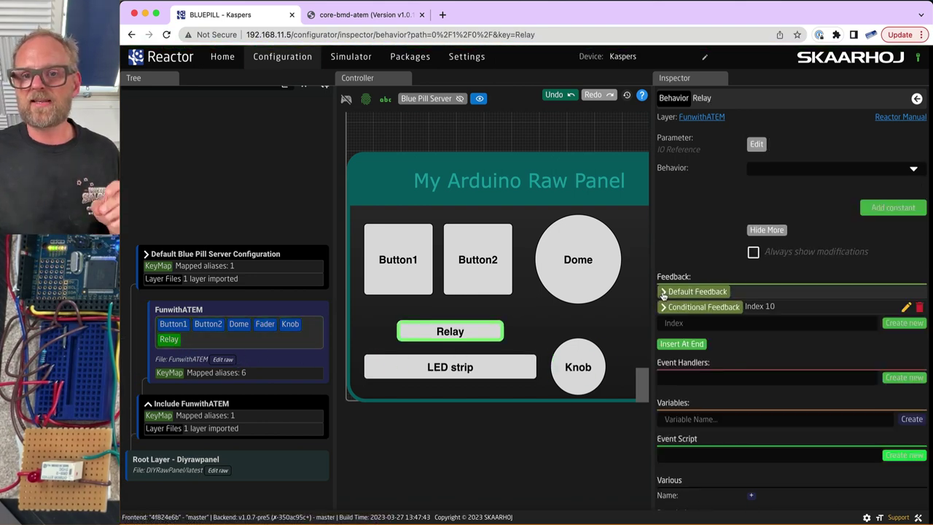
click(665, 308)
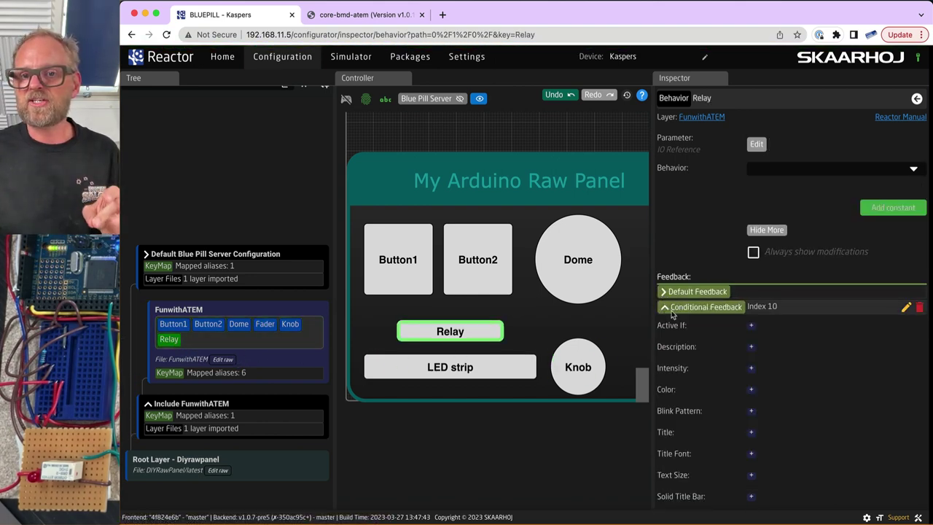
click(751, 369)
click(783, 375)
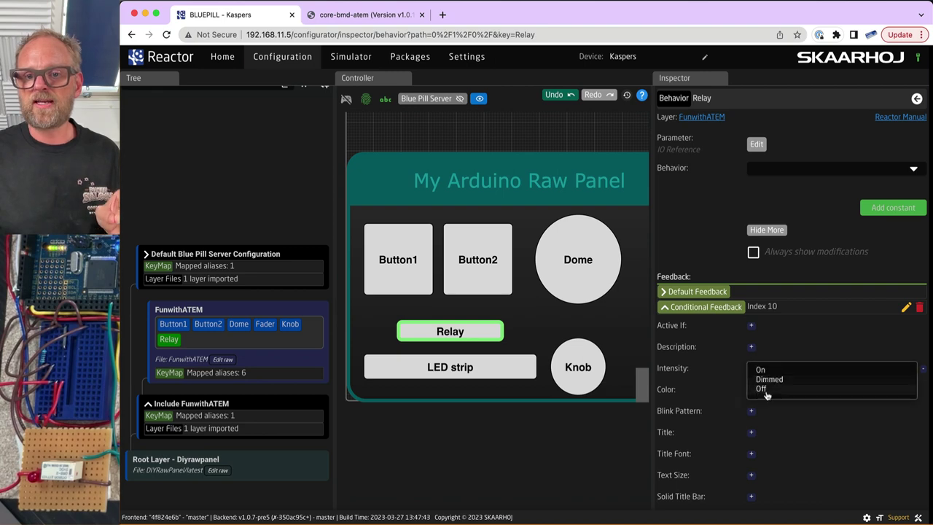
click(763, 370)
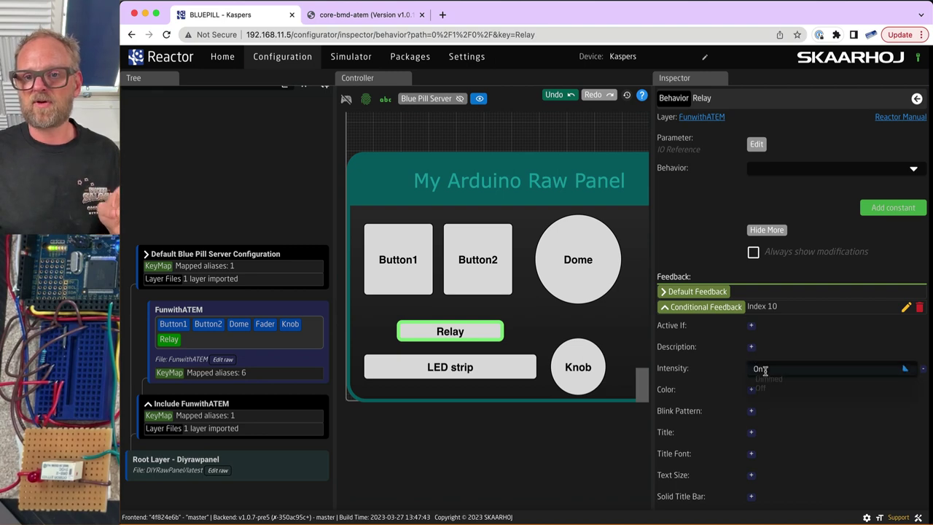
Step: Add an Active If condition to the Relay's Conditional Feedback with the ATEM Mini's Program Input Video Source on M/E 1 as Statement 1
click(750, 327)
click(757, 325)
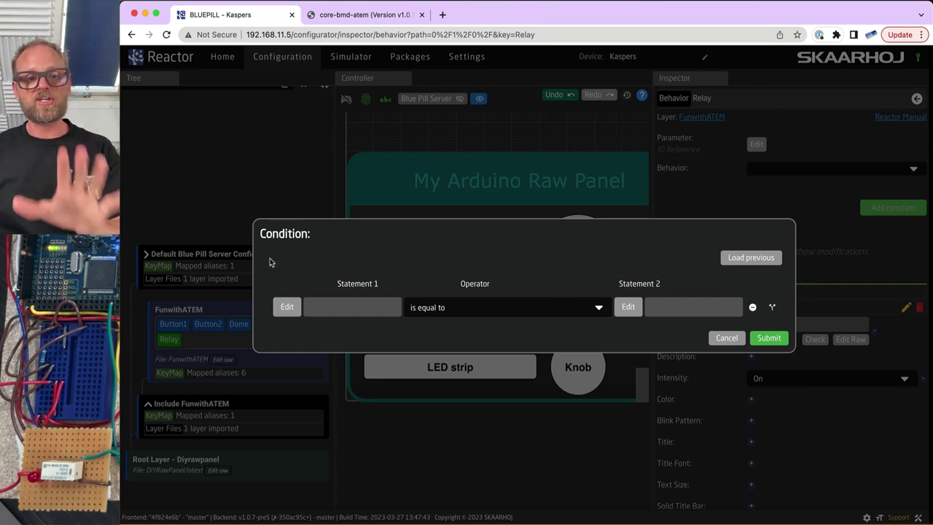
click(287, 307)
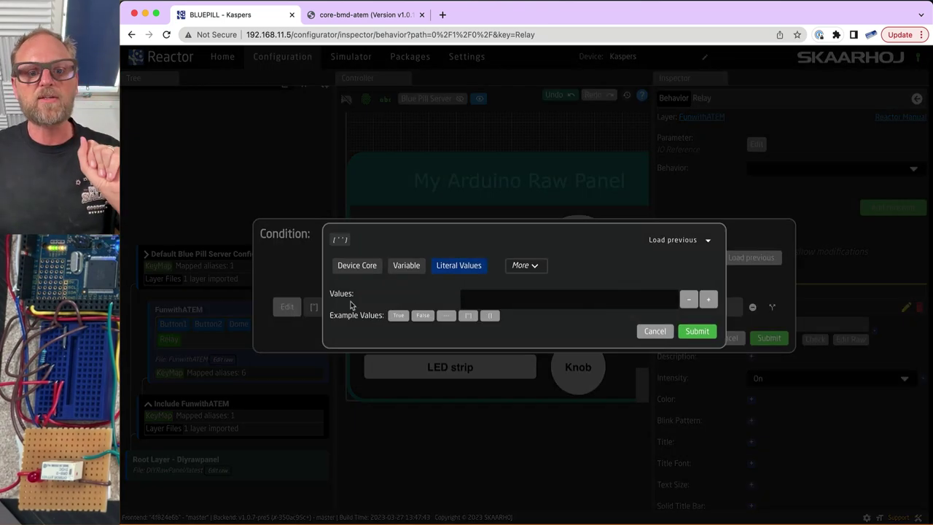
click(358, 266)
click(389, 326)
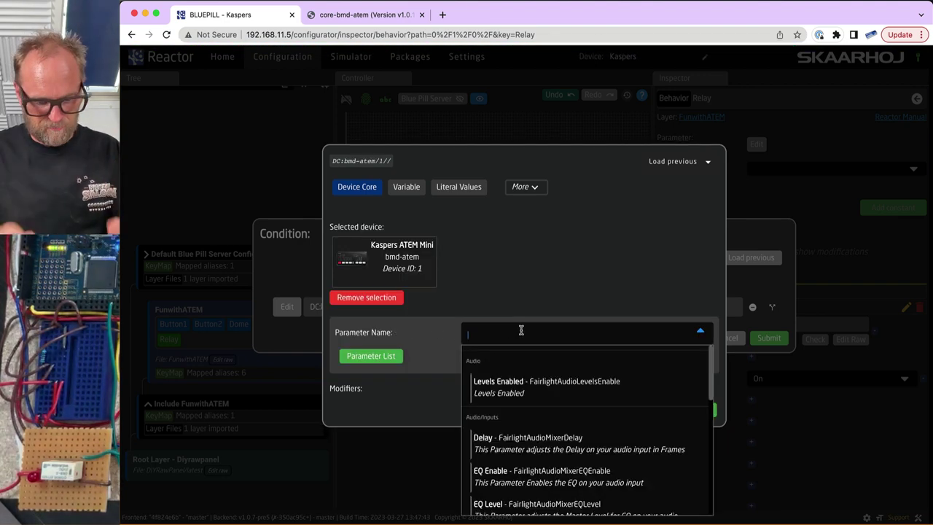
text(program)
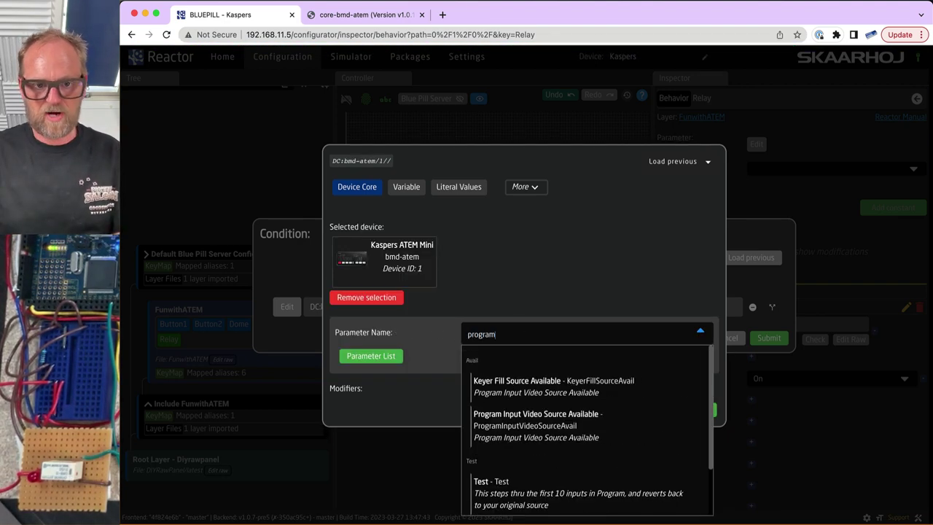
scroll(496, 467, down, 2)
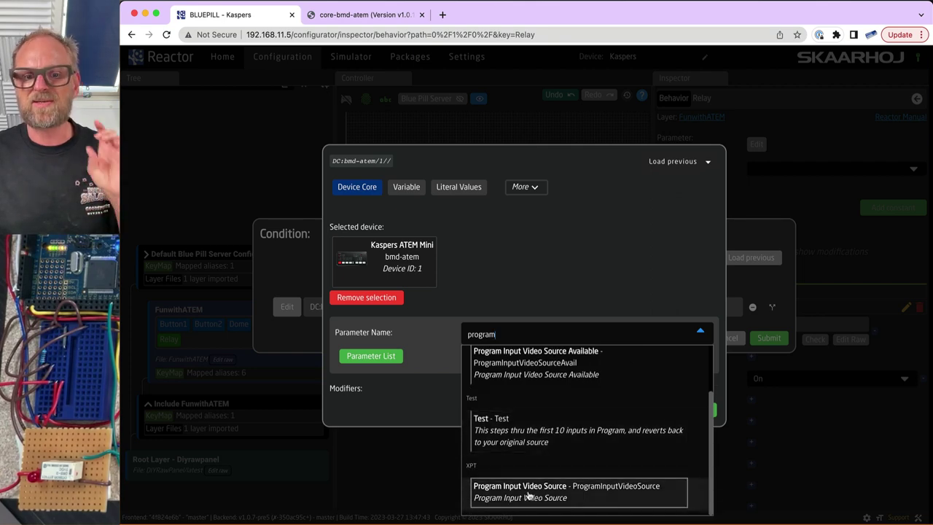
click(528, 496)
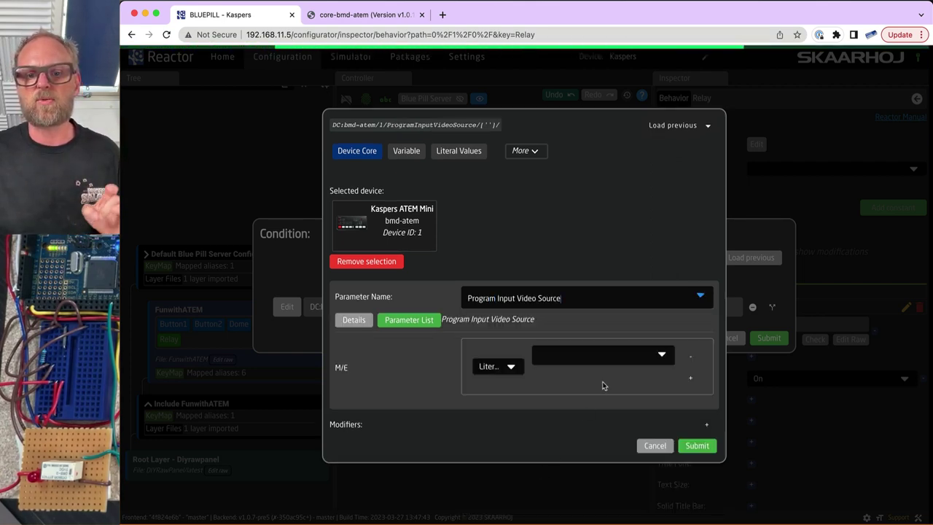
click(548, 376)
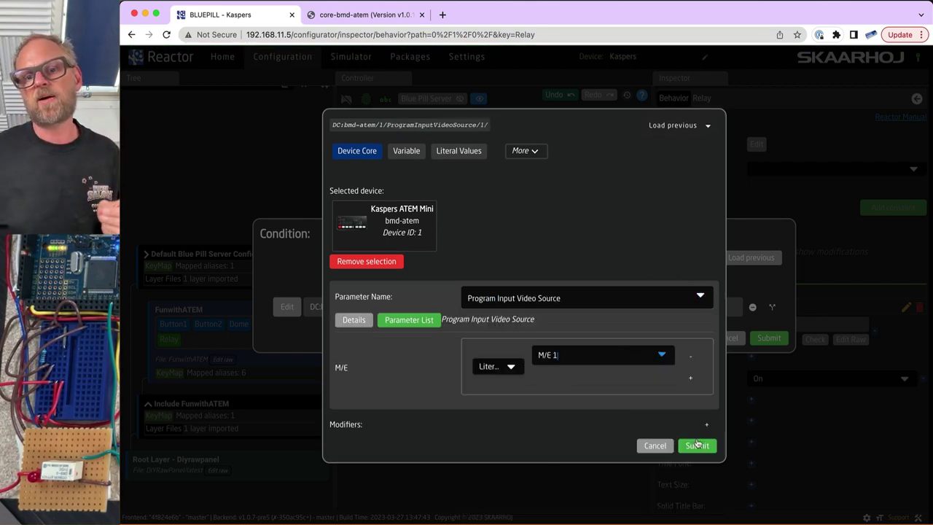
click(699, 446)
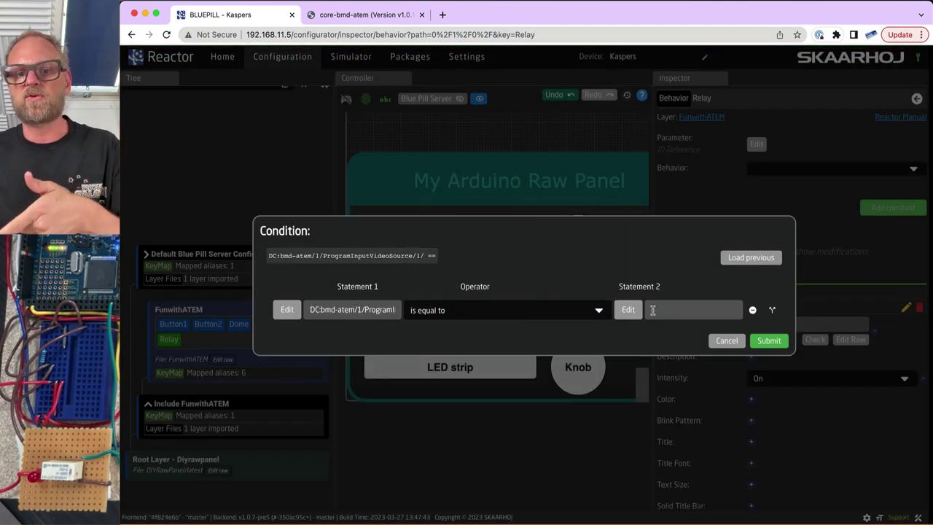
Step: Open the condition's Statement 2 as a literal value and look through the core-bmd-atem manual for the program source's possible values
click(625, 309)
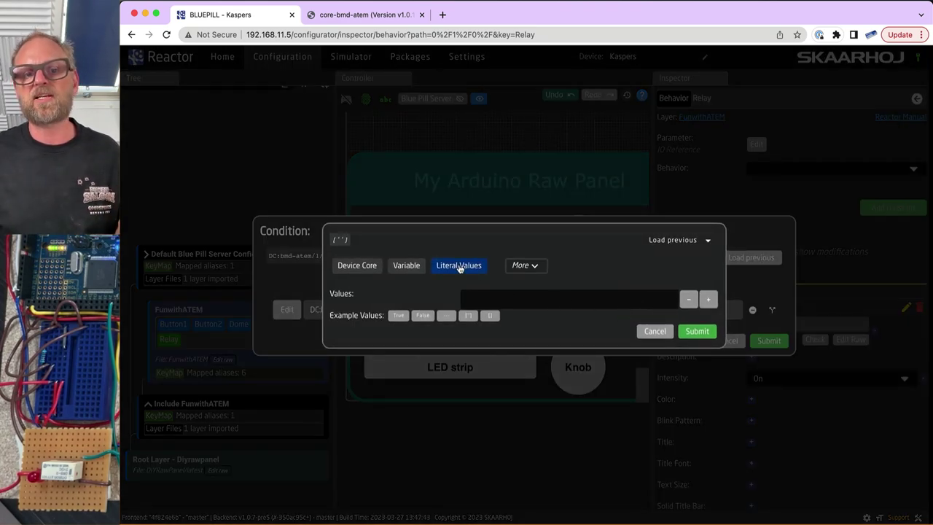
click(525, 300)
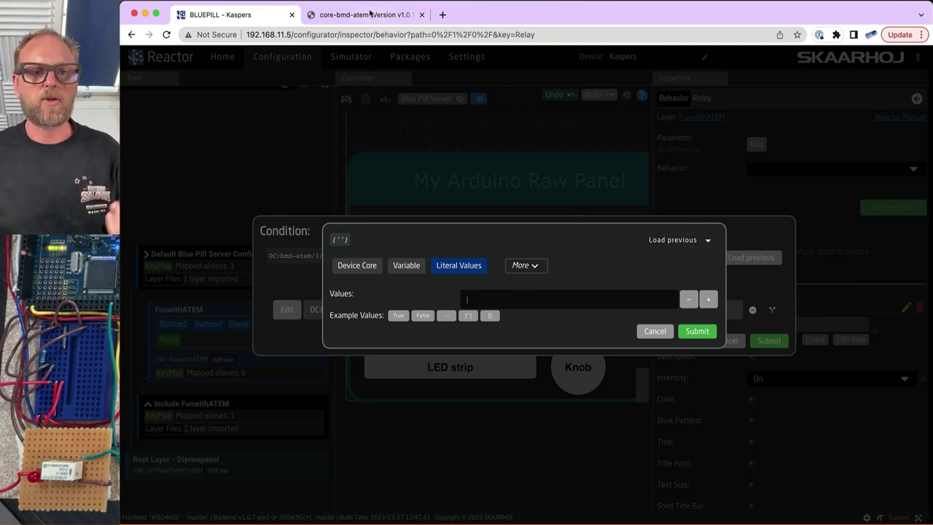
click(364, 15)
scroll(621, 402, down, 1)
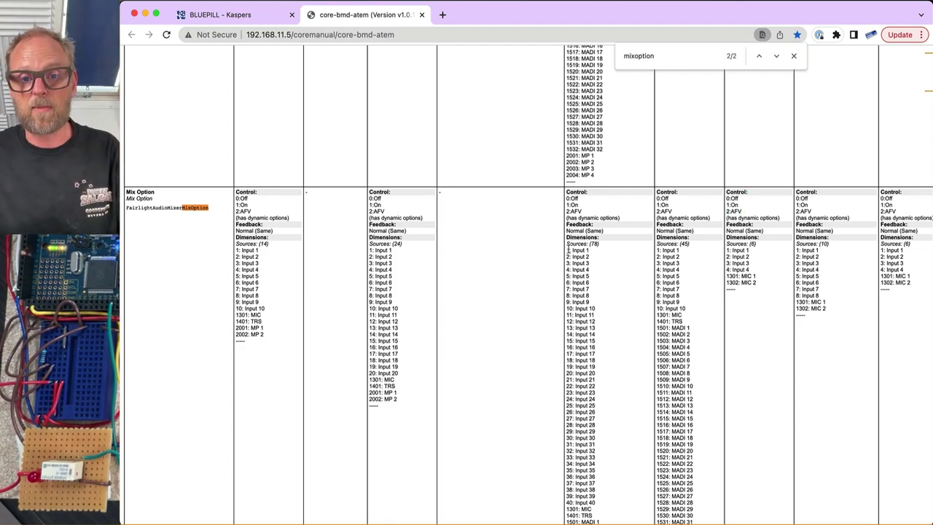
scroll(621, 438, down, 7)
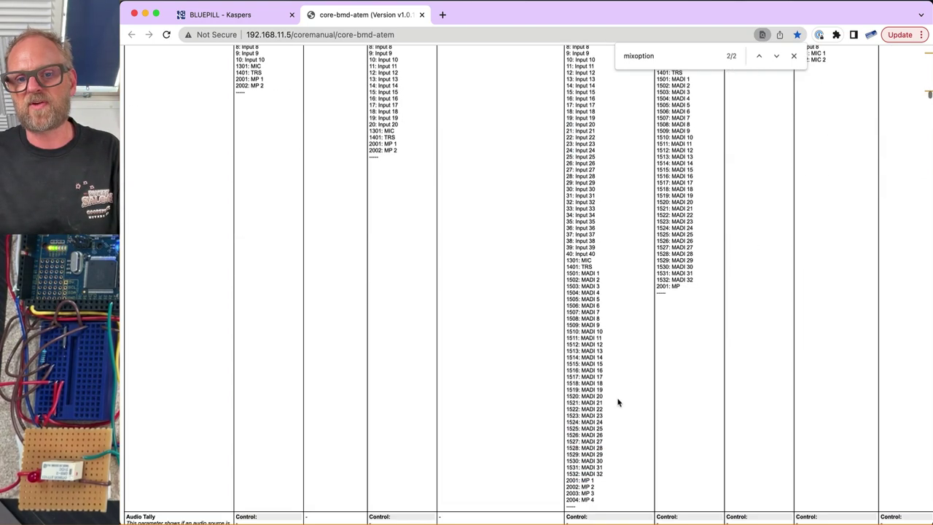
scroll(633, 270, down, 7)
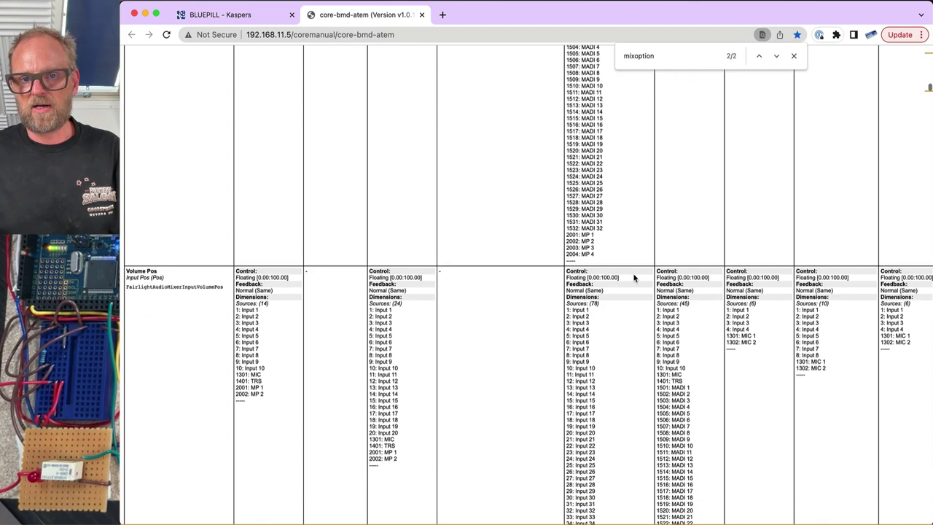
scroll(634, 277, up, 5)
scroll(634, 279, down, 20)
scroll(635, 290, up, 10)
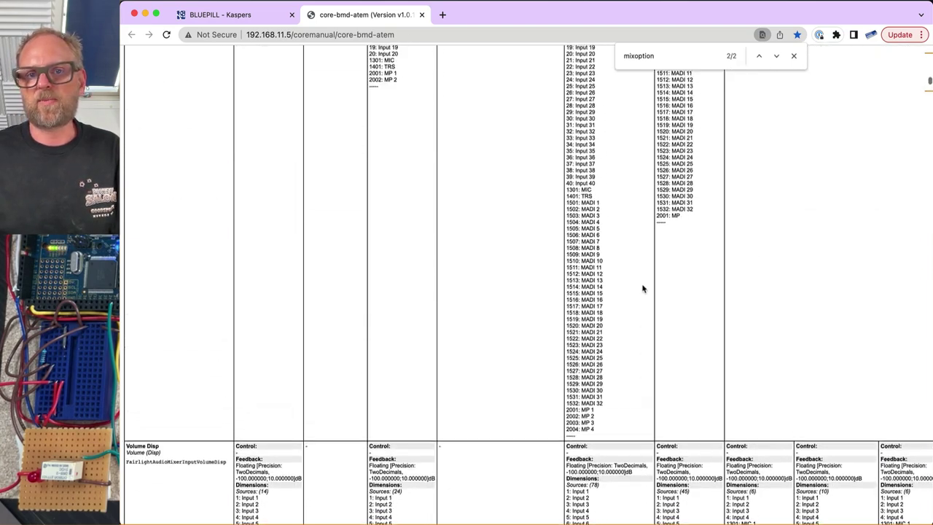
scroll(604, 188, down, 20)
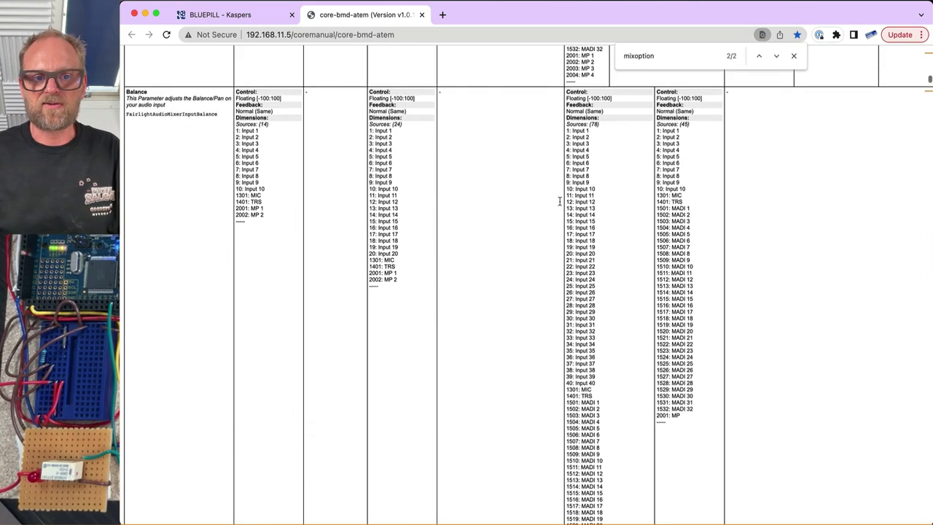
Step: Glance at the audio mixer in ATEM Software Control, return to Reactor and set the condition's Statement 2 to the literal value 1
key(super+Tab)
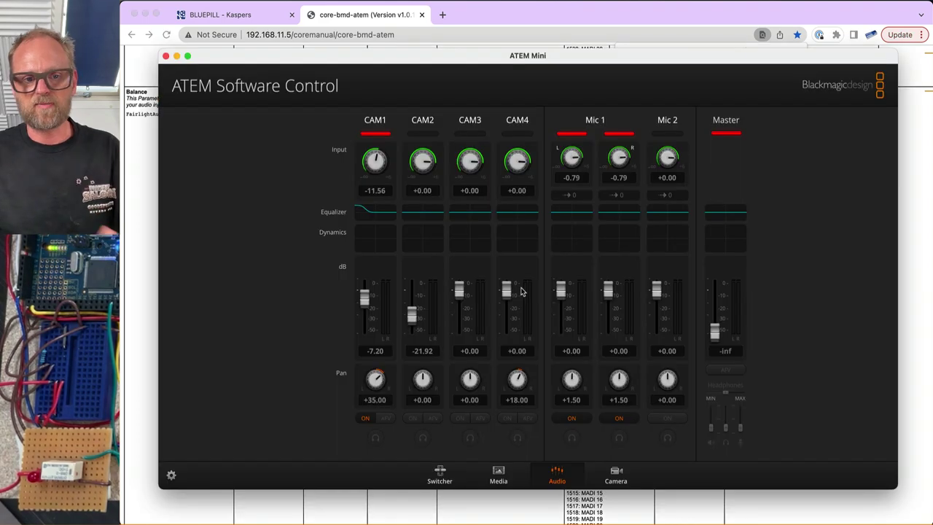
key(super+Tab)
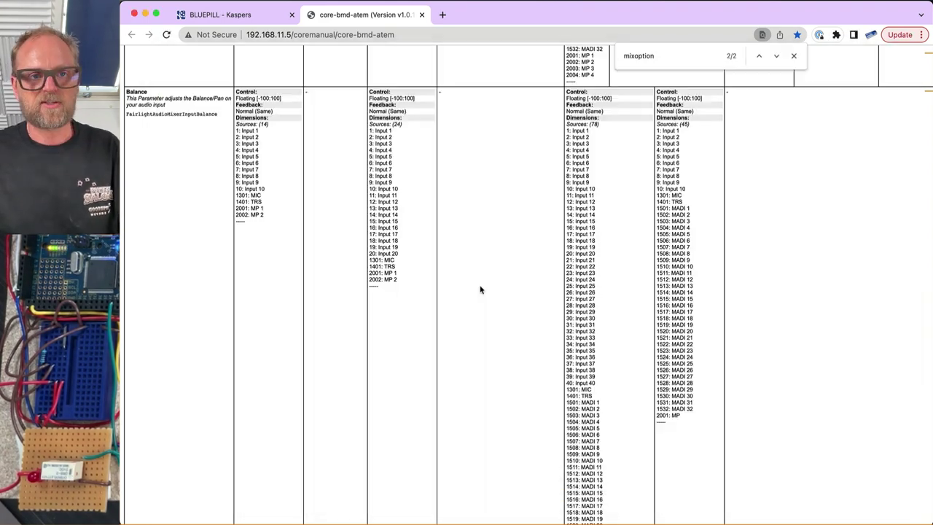
click(236, 7)
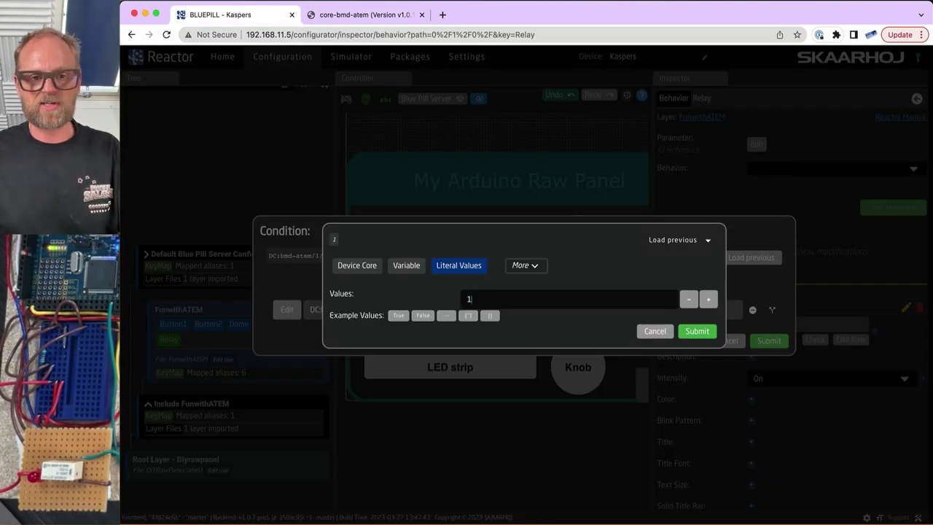
click(696, 332)
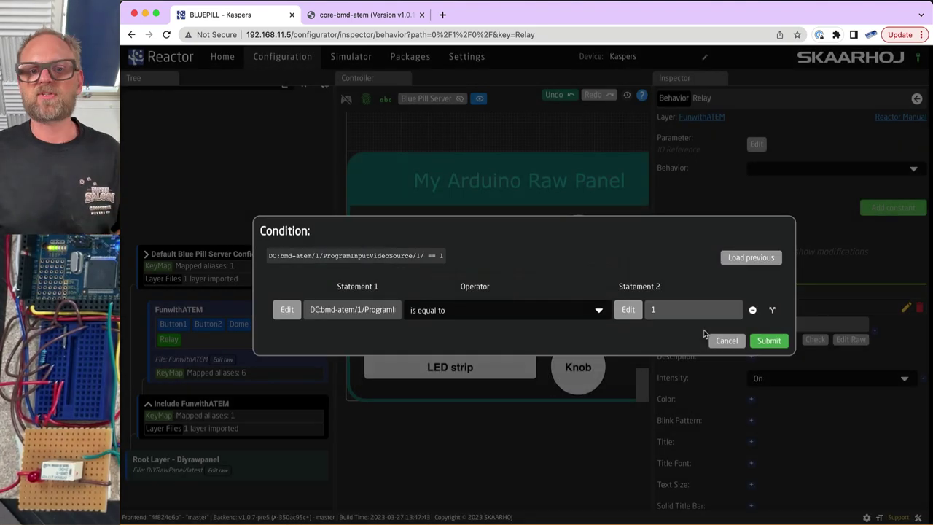
Step: Submit the Relay's Active If condition and return from ATEM Software Control to Reactor
click(769, 340)
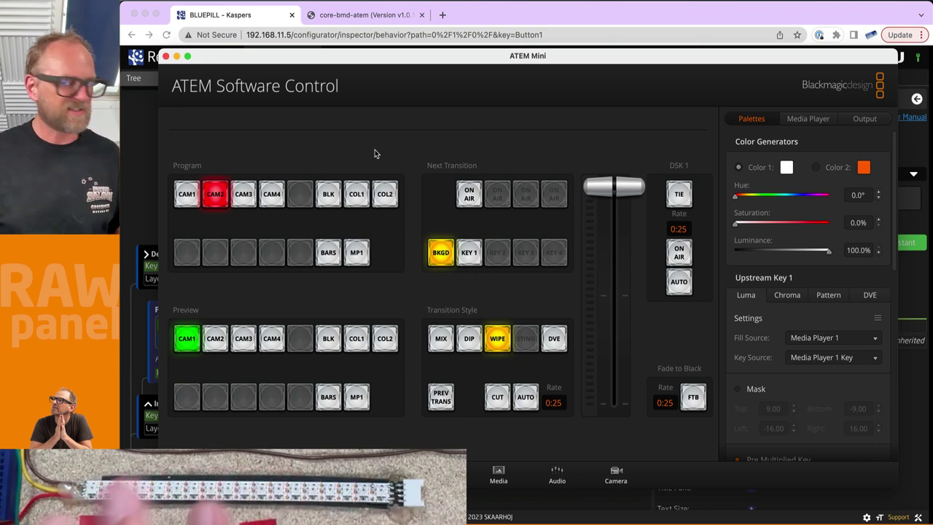
click(510, 20)
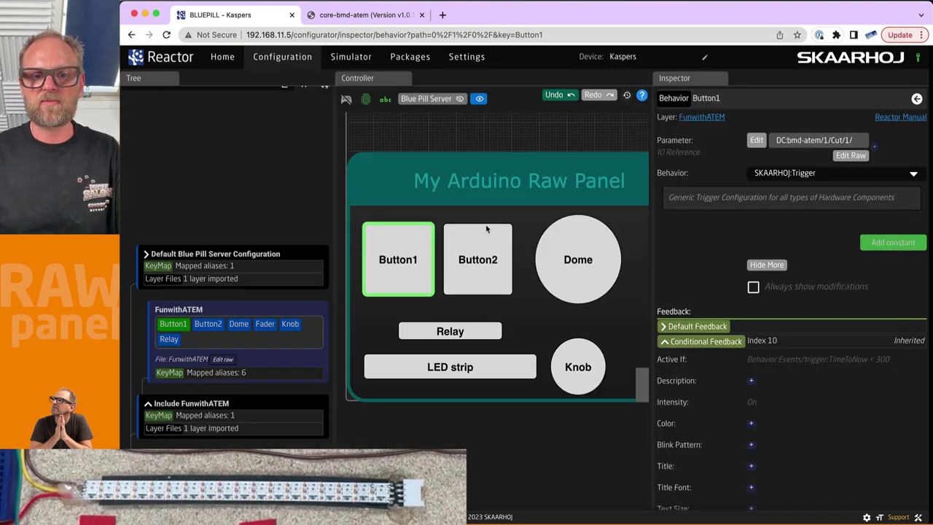
Step: Create a behavior for the LED strip in the FunwithATEM layer and clear its SKAARHOJ:Dummy behavior
click(452, 372)
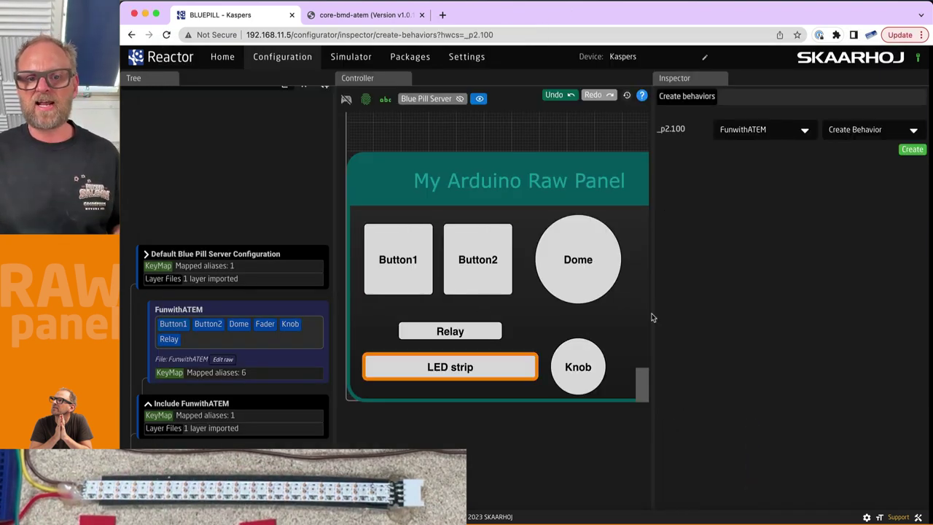
click(923, 151)
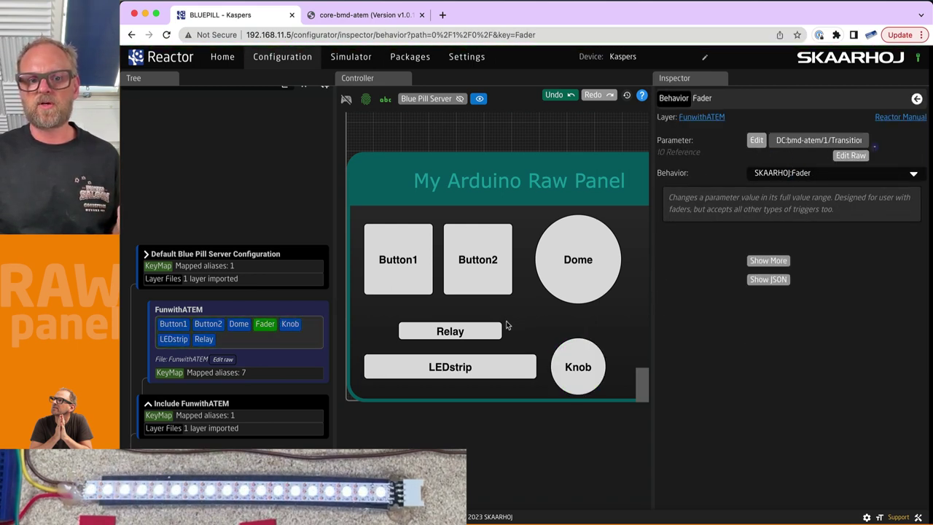
click(476, 373)
click(821, 167)
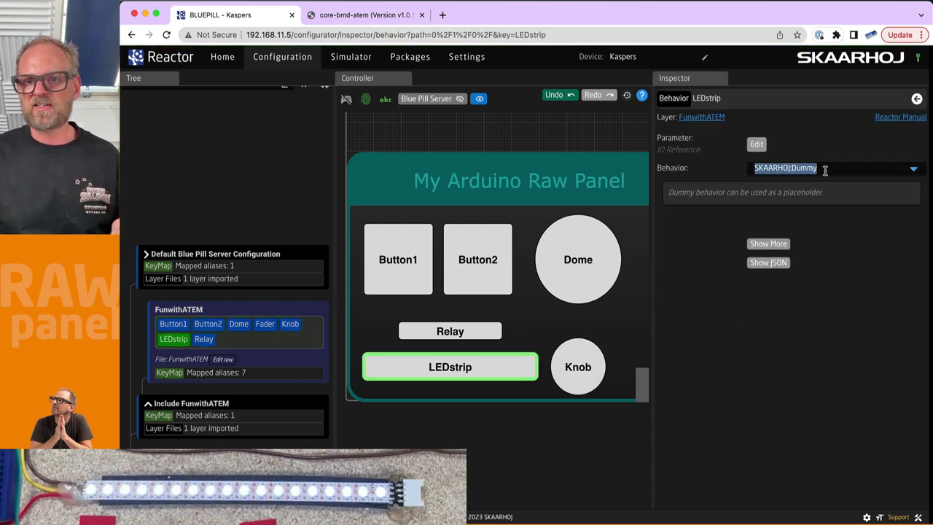
click(746, 218)
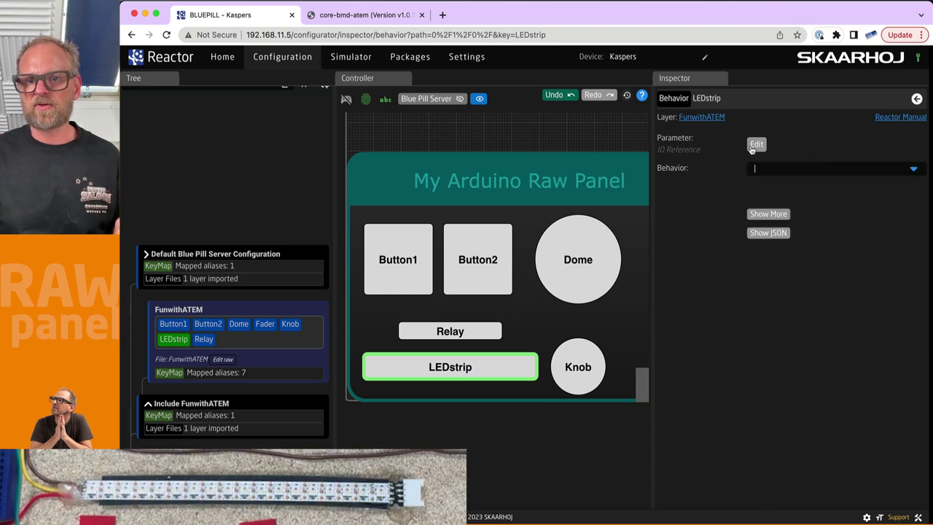
Step: Add the color RED and an Intensity of On to the LEDstrip's Default Feedback
click(762, 214)
click(664, 293)
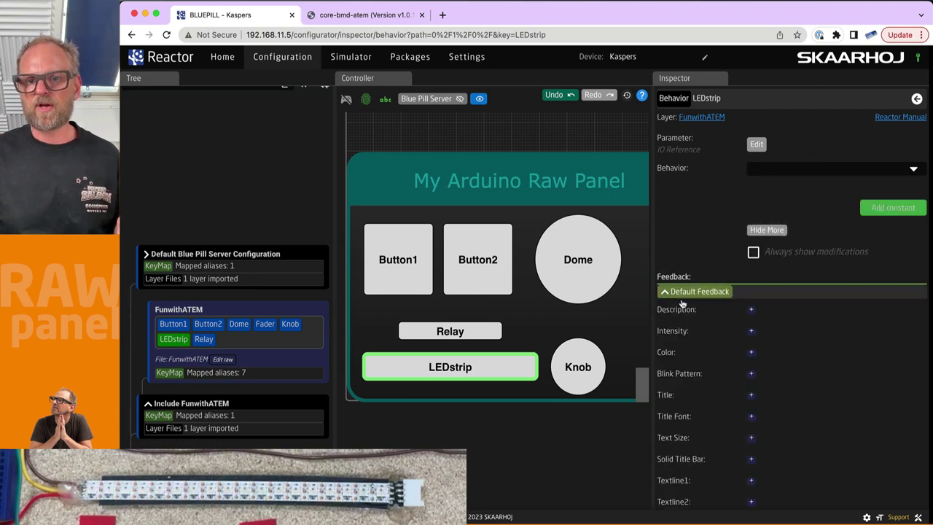
click(751, 354)
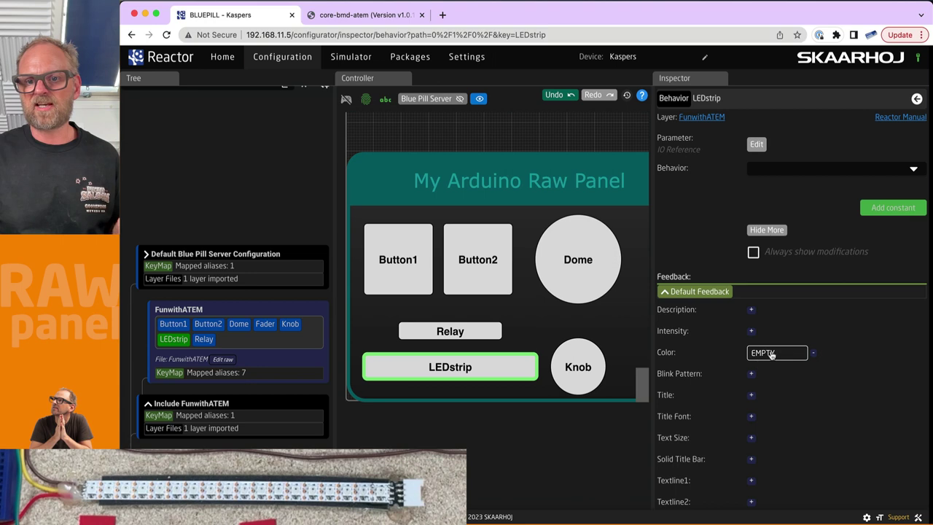
click(771, 354)
click(548, 336)
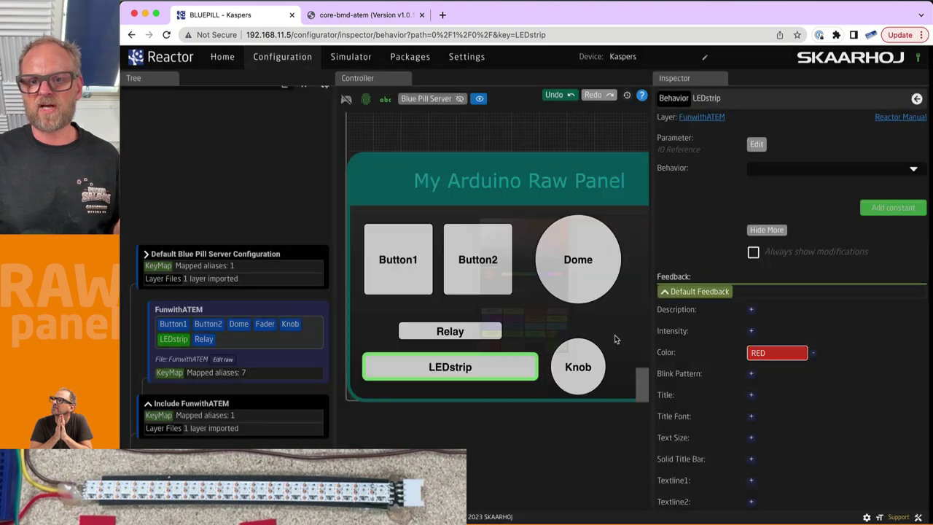
click(751, 332)
click(791, 333)
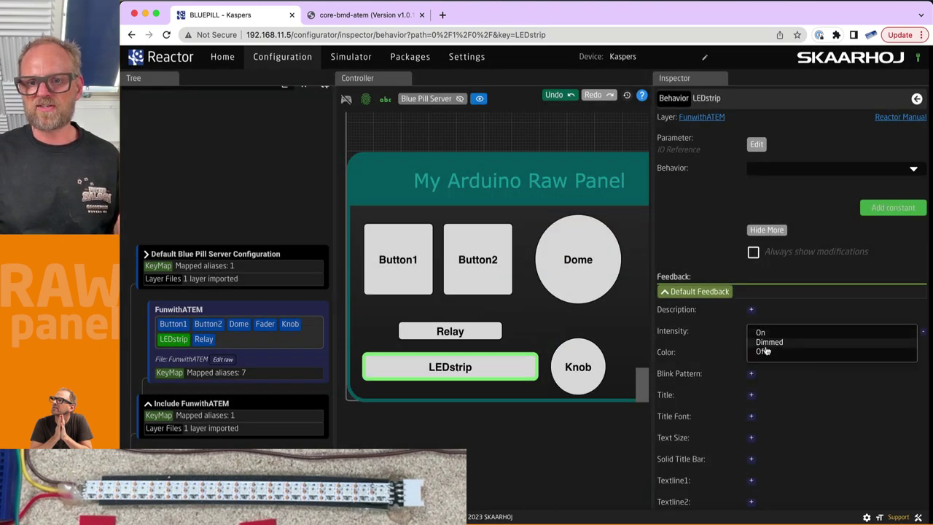
click(763, 333)
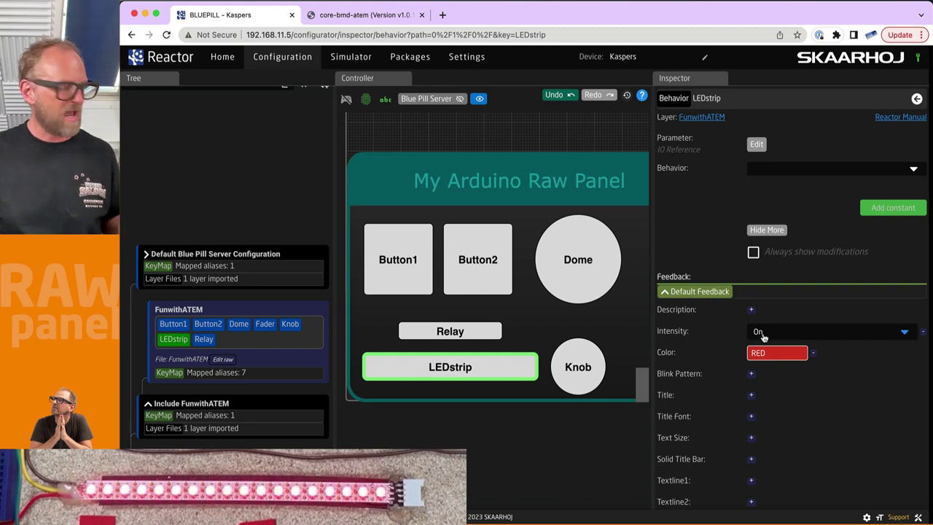
Step: Try YELLOW and BLUE as the LEDstrip's Default Feedback color
click(783, 356)
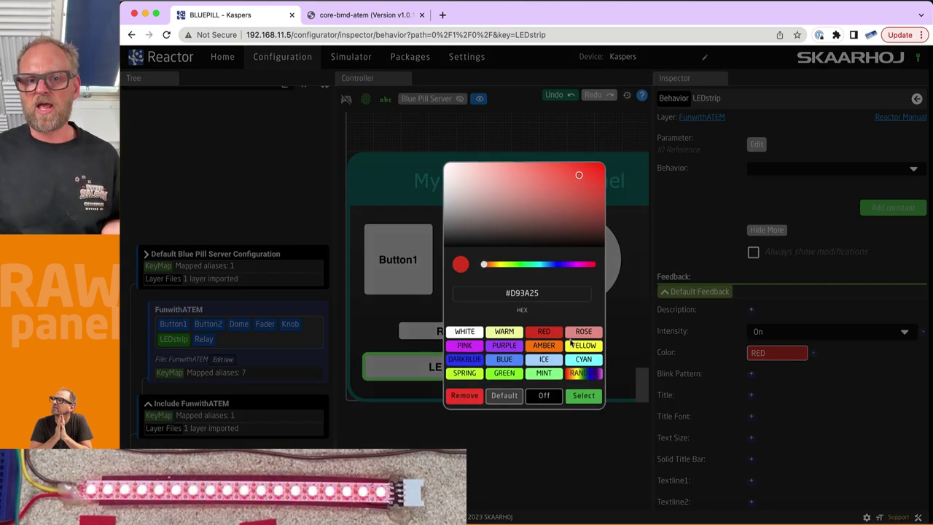
click(584, 347)
click(794, 357)
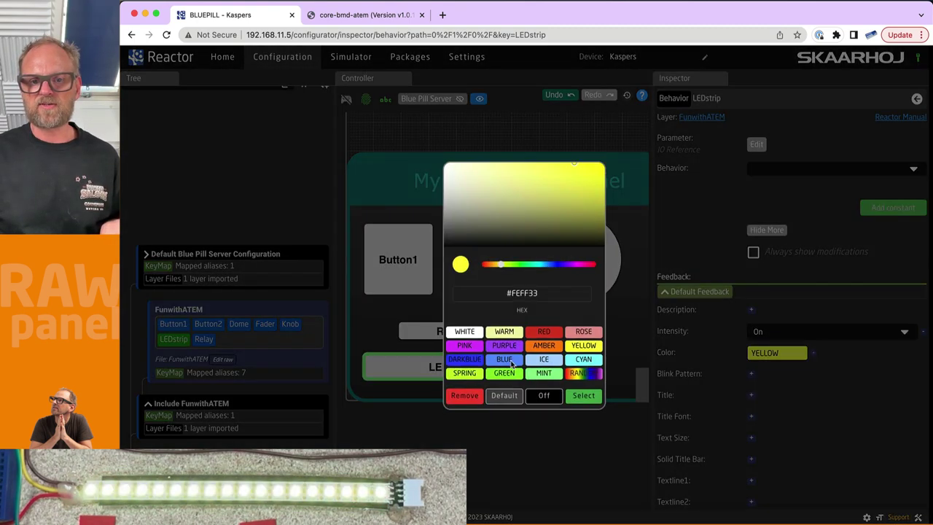
click(504, 362)
click(560, 370)
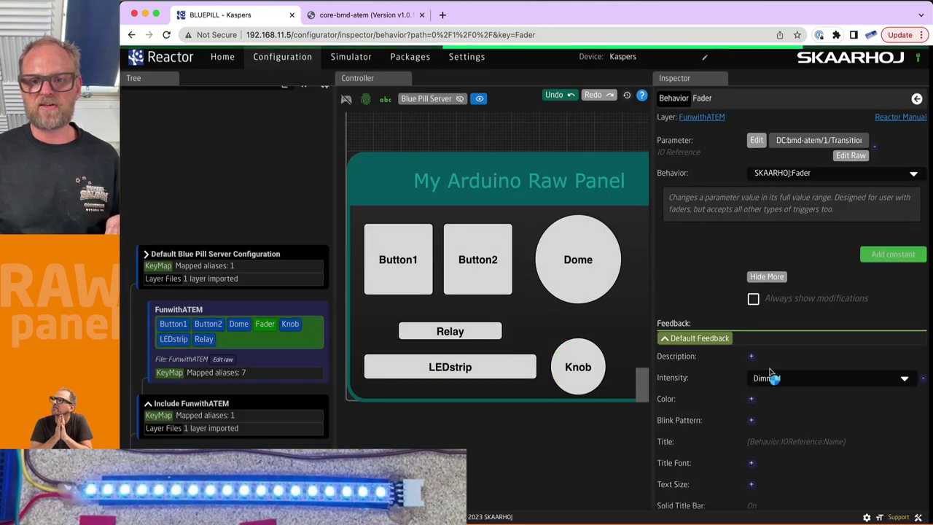
Step: Turn off automatic selection of components by hardware activity and reopen the LEDstrip's Default Feedback
click(409, 372)
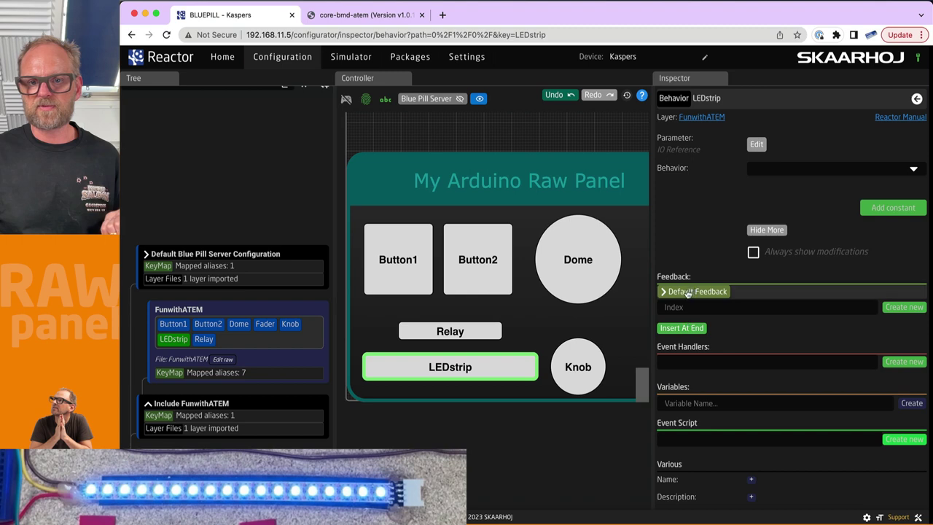
click(691, 291)
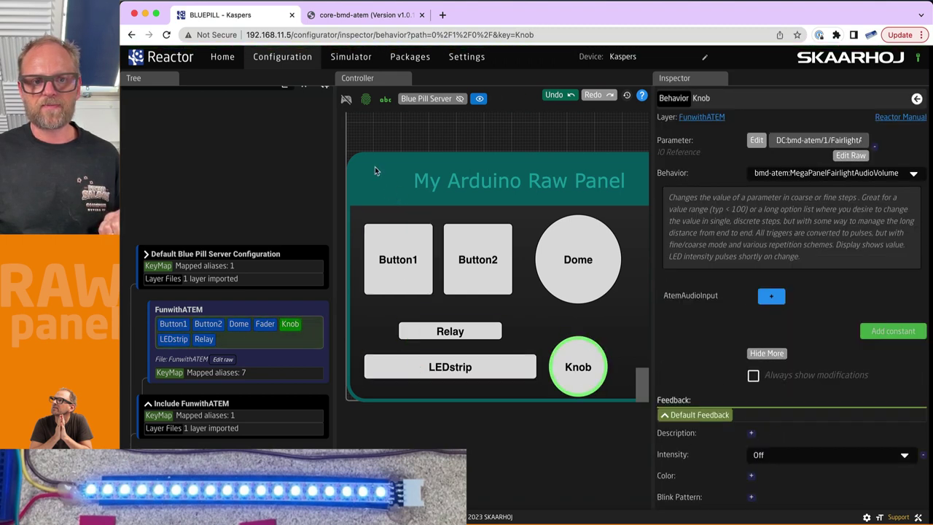
click(366, 99)
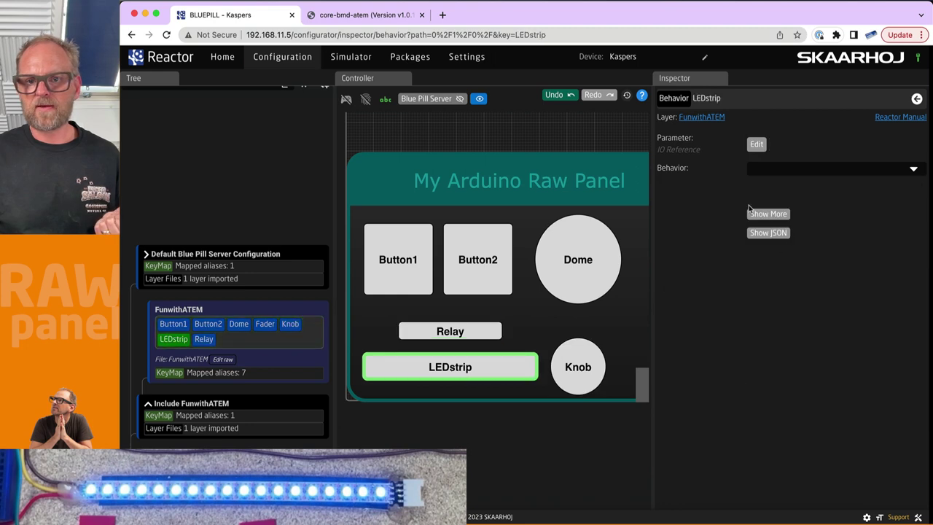
click(758, 213)
click(696, 291)
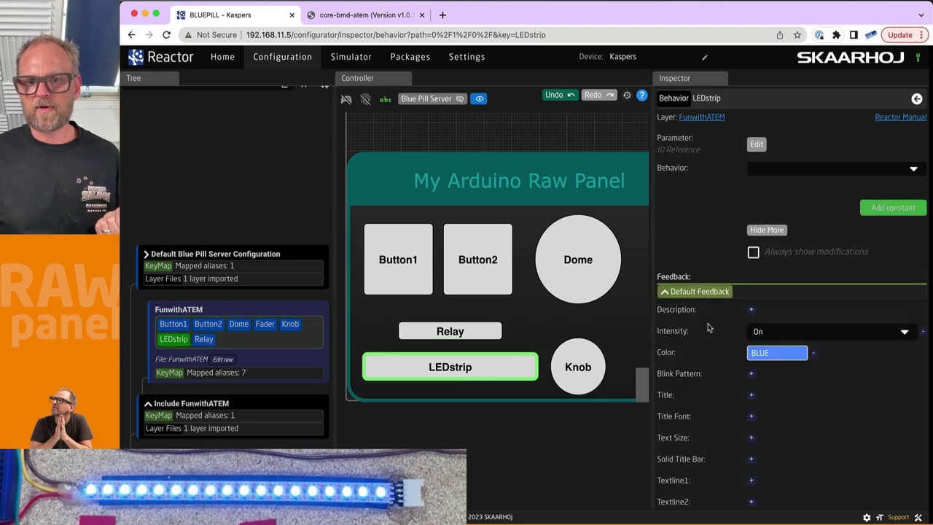
Step: Set the LEDstrip's Default Feedback color to RED and try the Off and On intensities
click(776, 354)
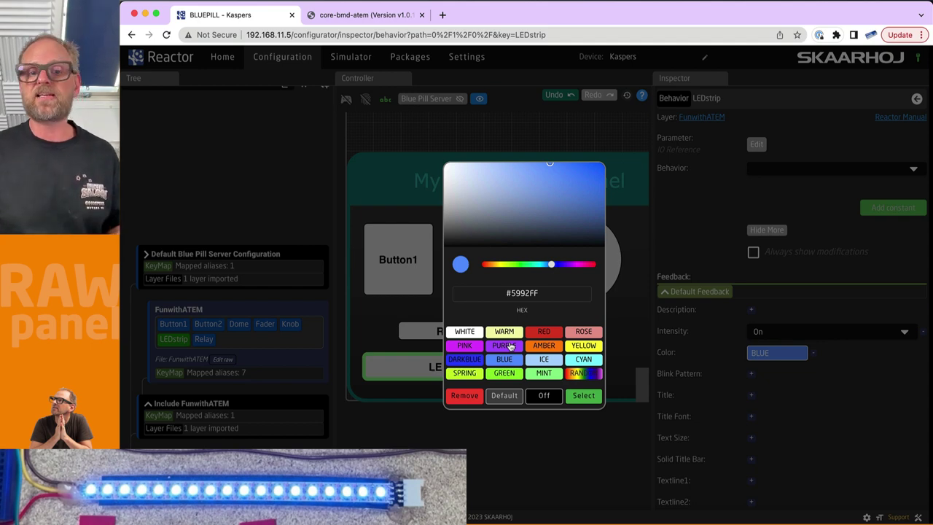
click(544, 332)
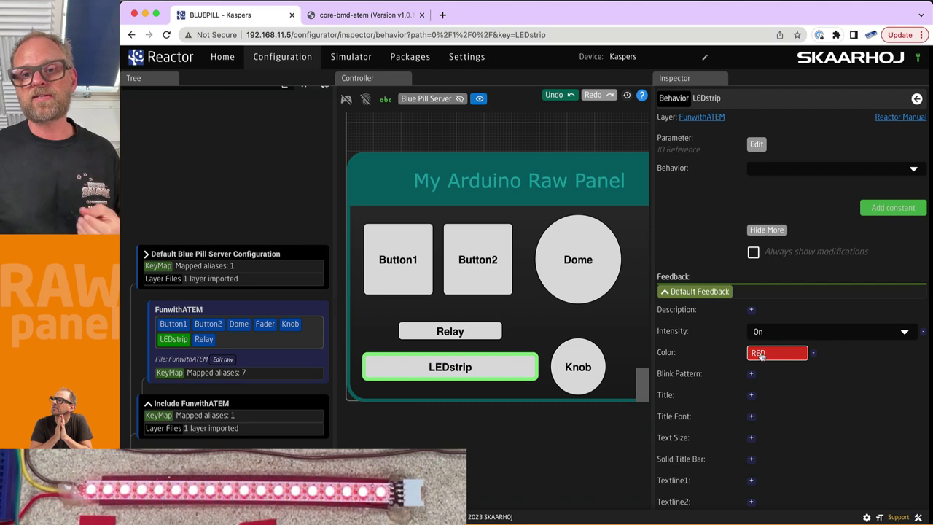
click(796, 331)
click(762, 351)
click(769, 355)
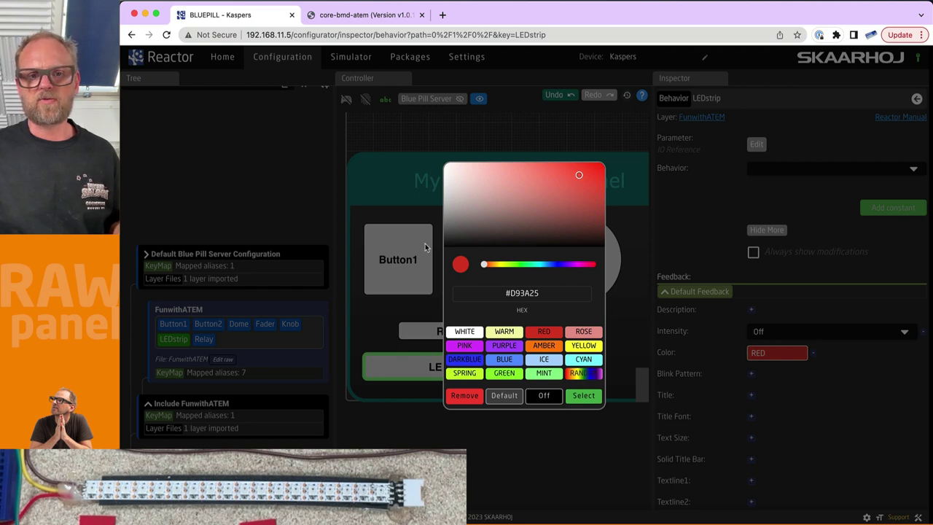
click(780, 332)
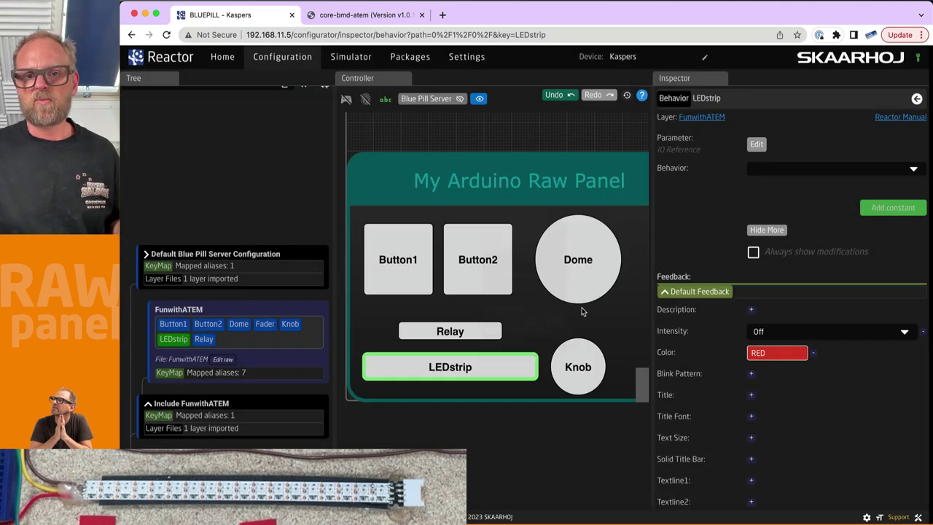
click(773, 332)
click(764, 333)
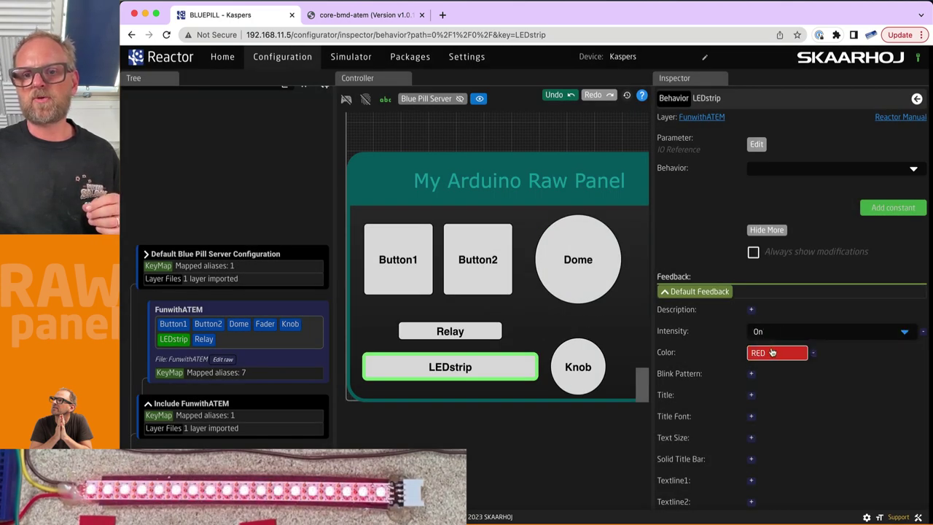
Step: Set the LEDstrip's Default Feedback to Dimmed intensity and the color WARM
click(772, 332)
click(770, 342)
click(771, 353)
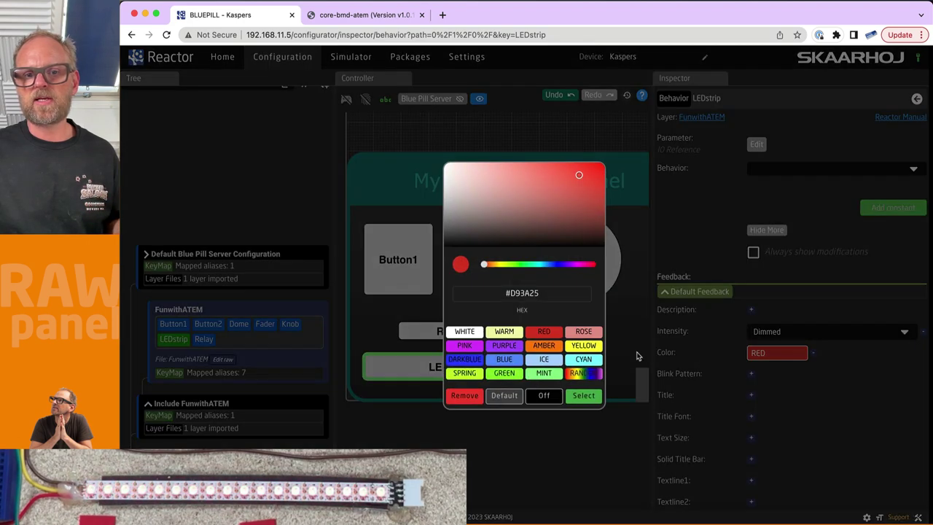
click(503, 332)
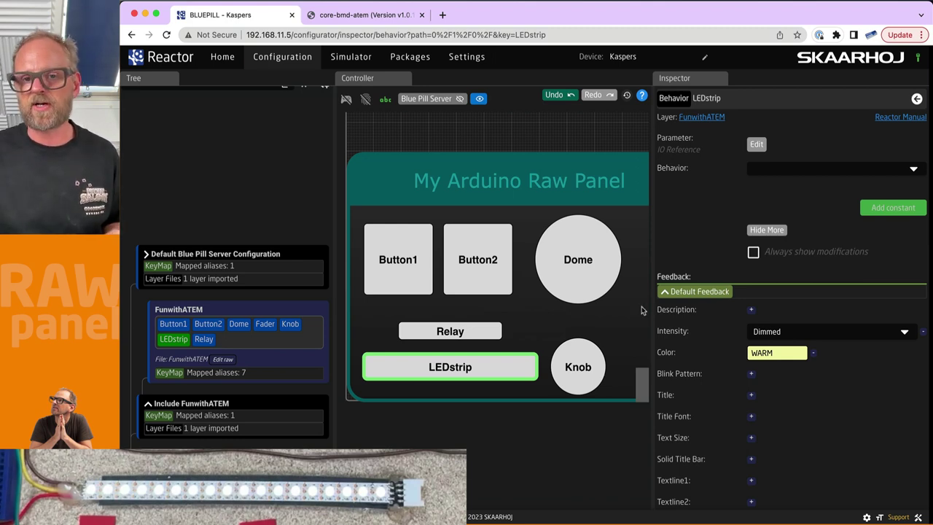
Step: Insert a Conditional Feedback at the end of the LEDstrip's feedback list and open an Active If condition for it
click(678, 292)
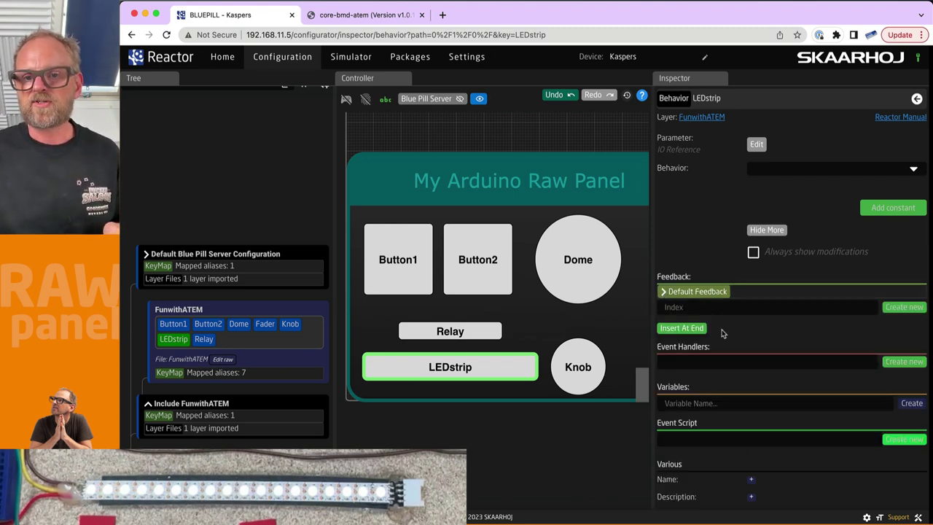
click(680, 329)
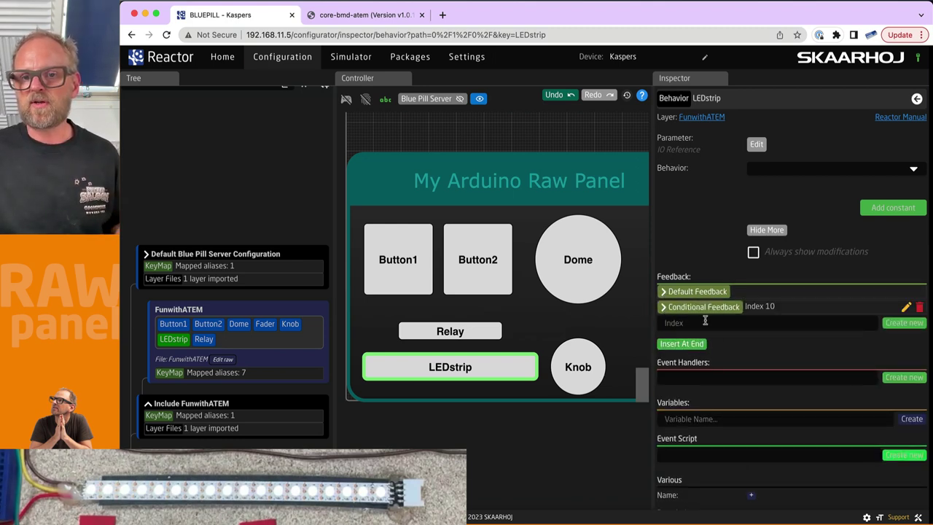
click(664, 309)
click(752, 326)
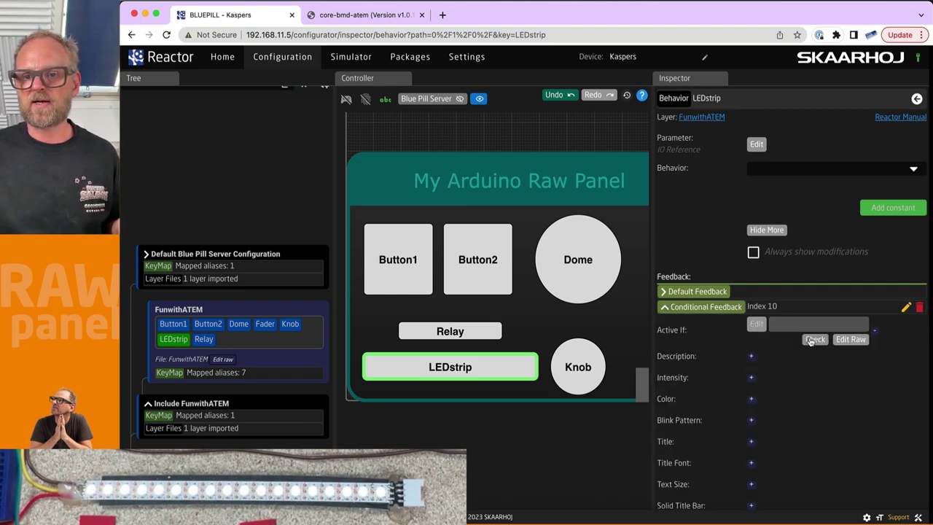
click(755, 329)
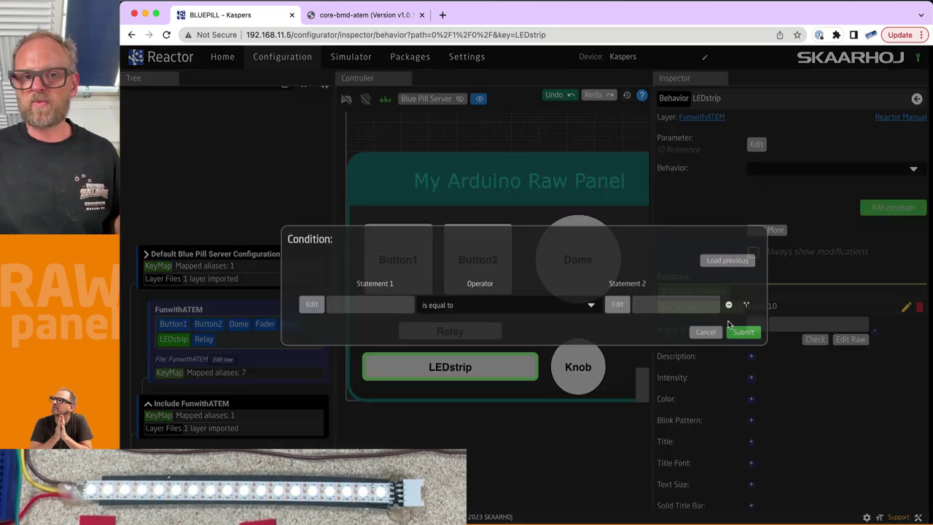
click(287, 307)
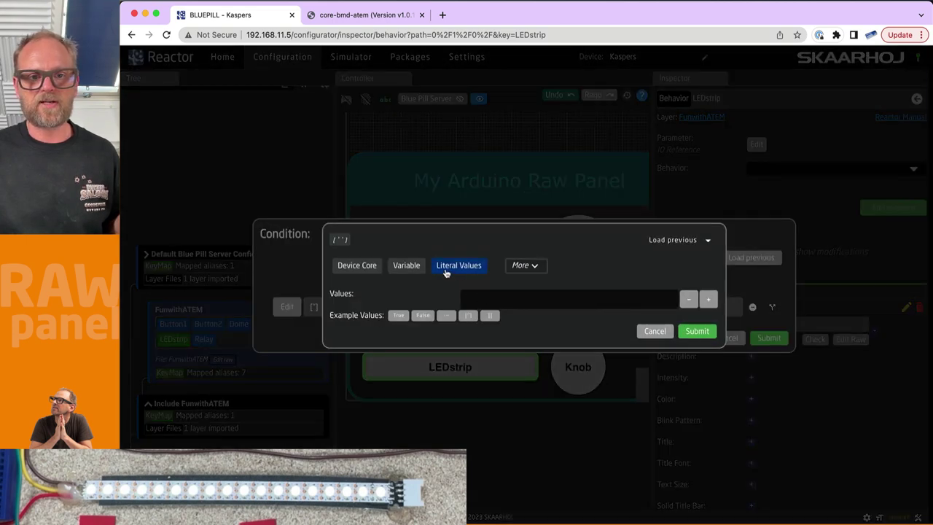
click(356, 265)
click(388, 321)
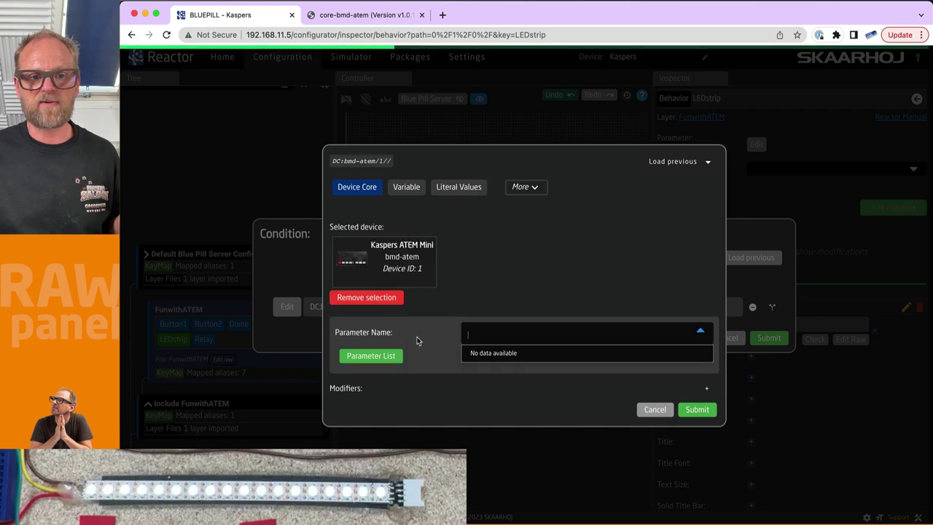
text(tally)
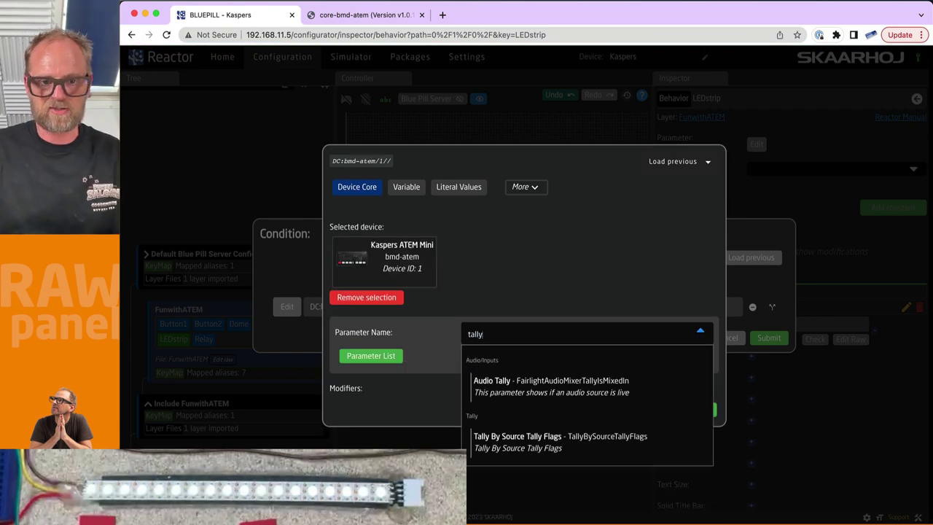
click(526, 443)
Step: Set the first Video Source value of the Tally By Source Tally Flags parameter to Input 3
click(600, 320)
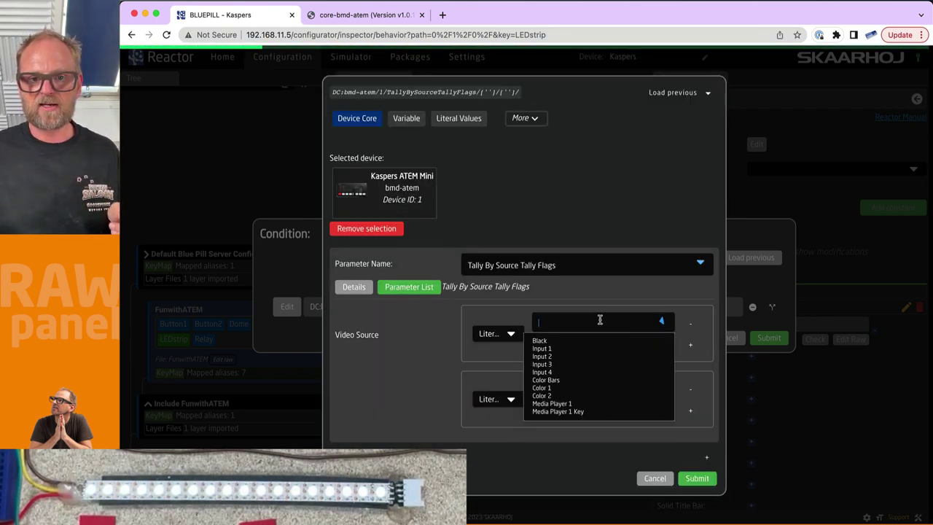
click(547, 349)
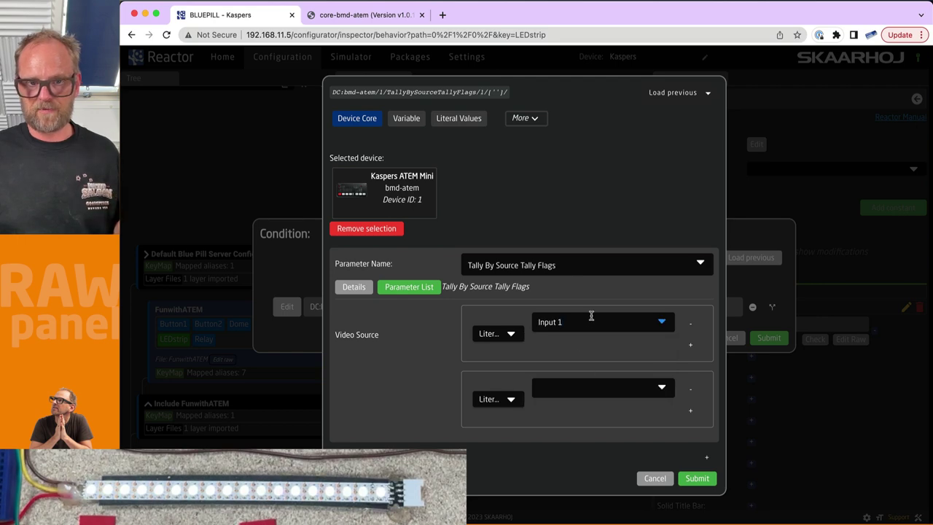
click(591, 321)
click(573, 365)
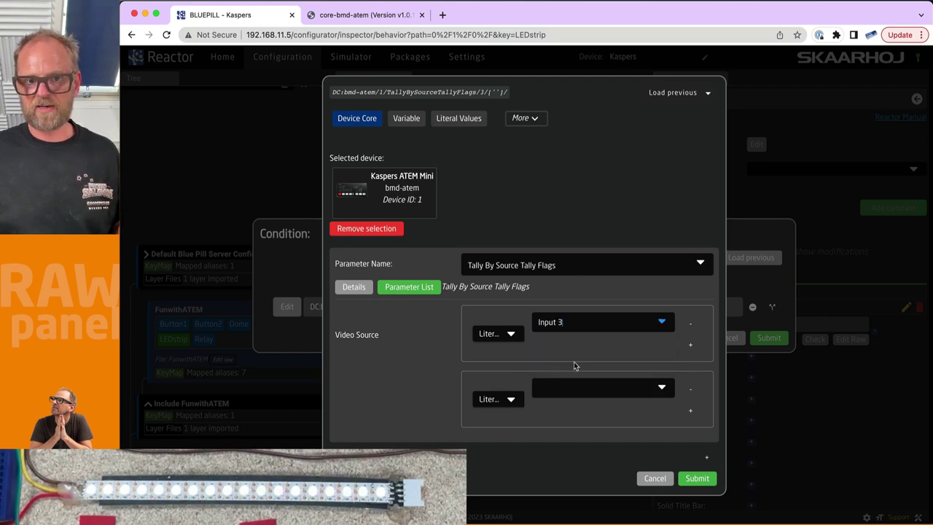
Step: Set the tally parameter's second value to Program and set the condition's Statement 2 to the literal value true
click(571, 414)
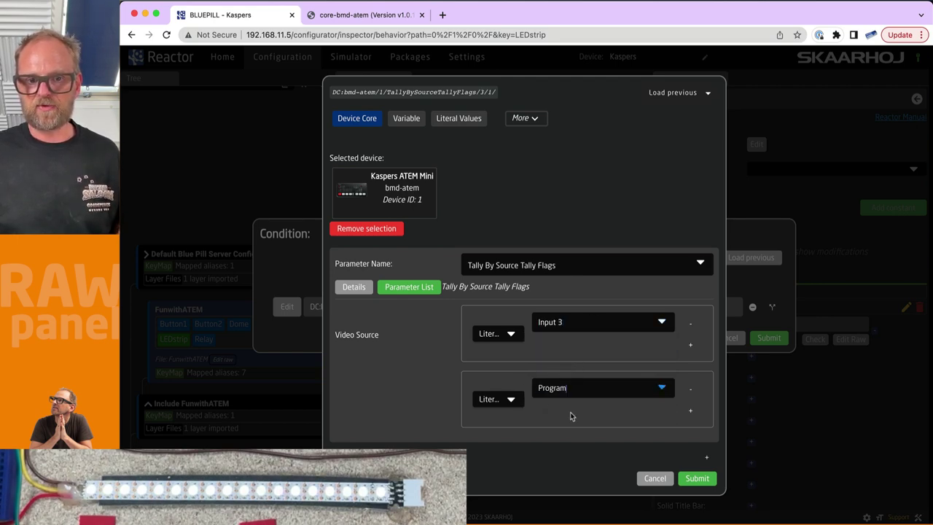
click(697, 478)
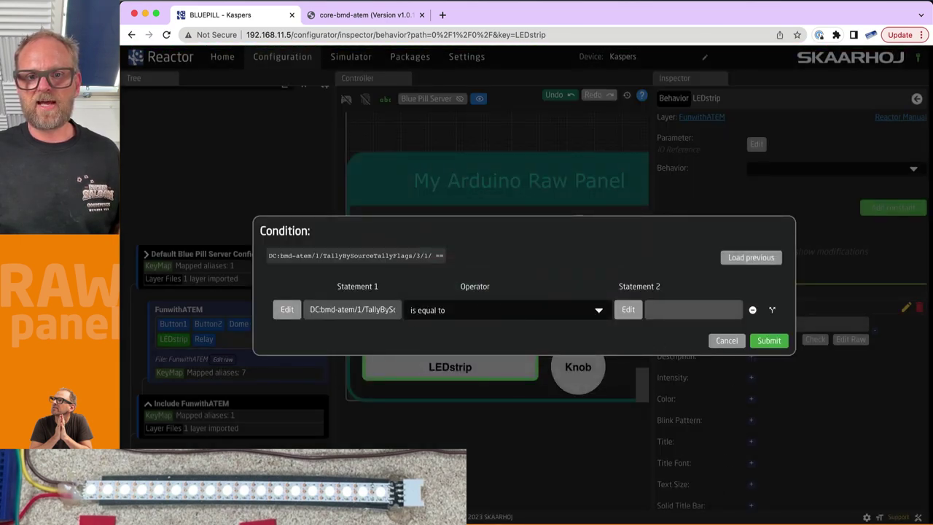
click(628, 310)
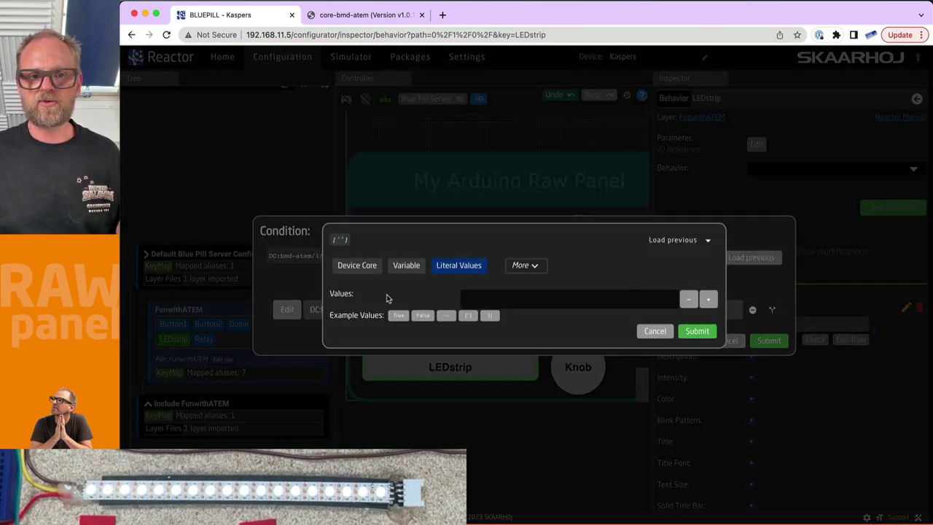
text(true)
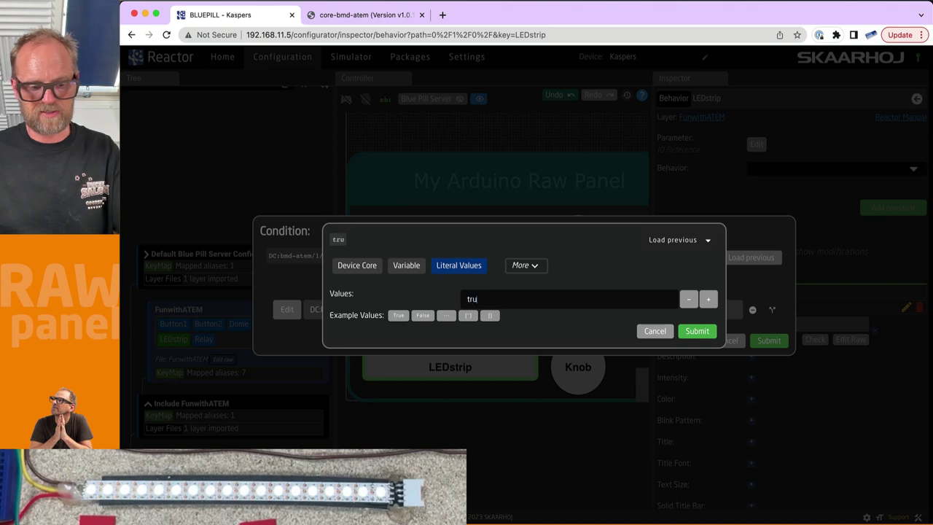
click(698, 332)
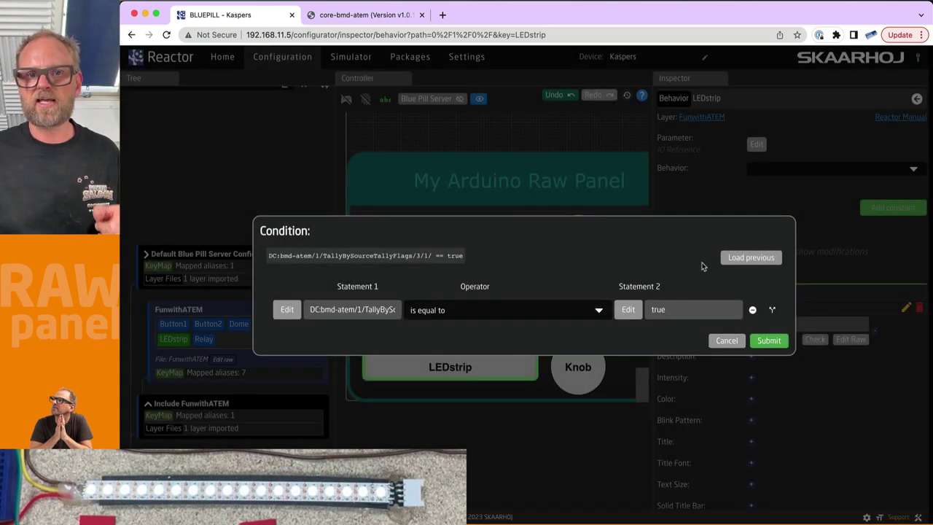
Step: Search the core-bmd-atem manual for TallySourceBy, and shorten the search term to TallySource
click(404, 16)
click(233, 14)
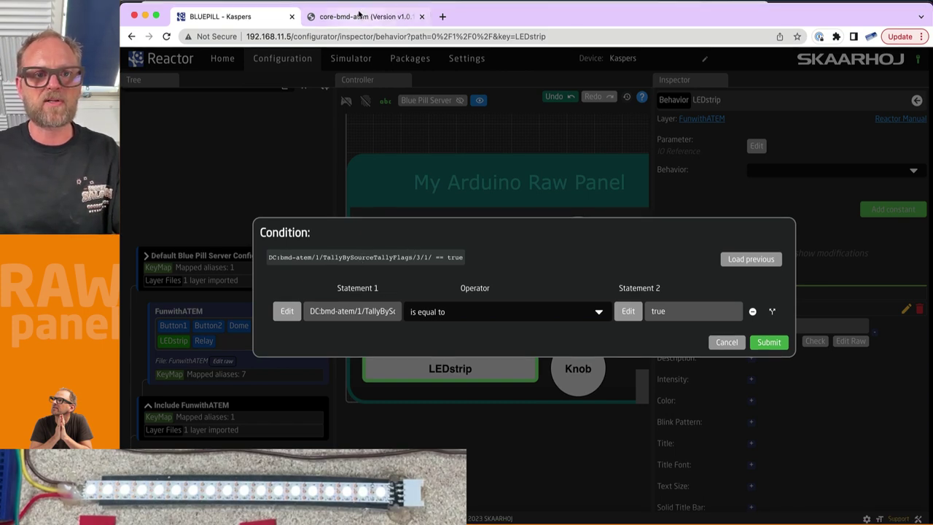
click(361, 16)
key(super+f)
text(Tal)
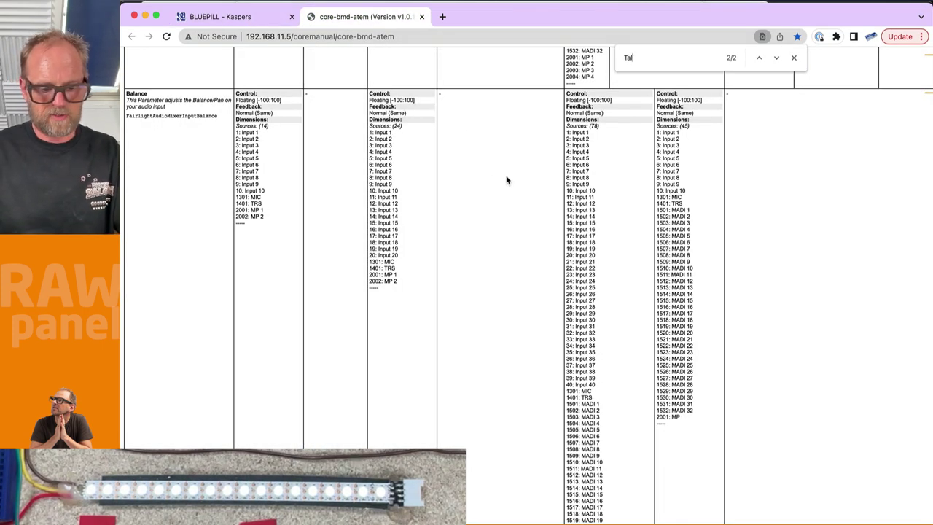
text(lySourceBy)
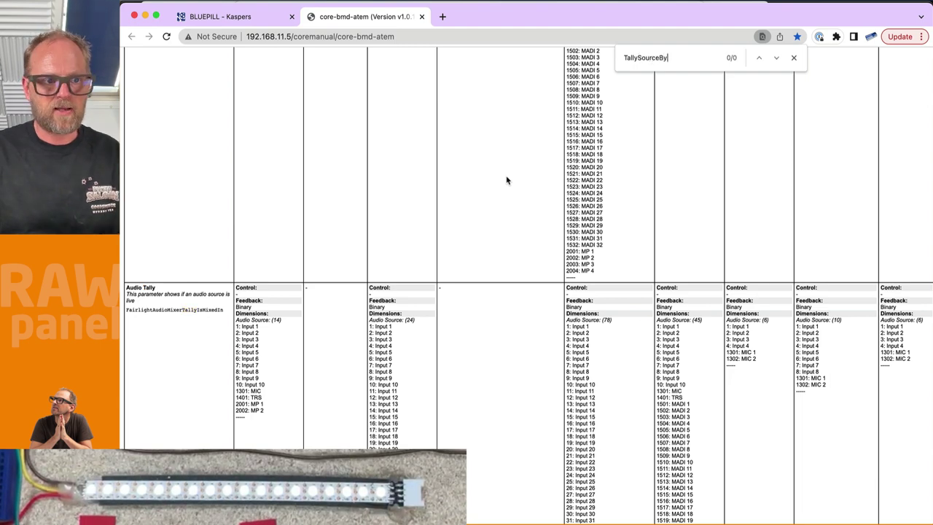
scroll(464, 183, right, 2)
key(BackSpace)
key(BackSpace)
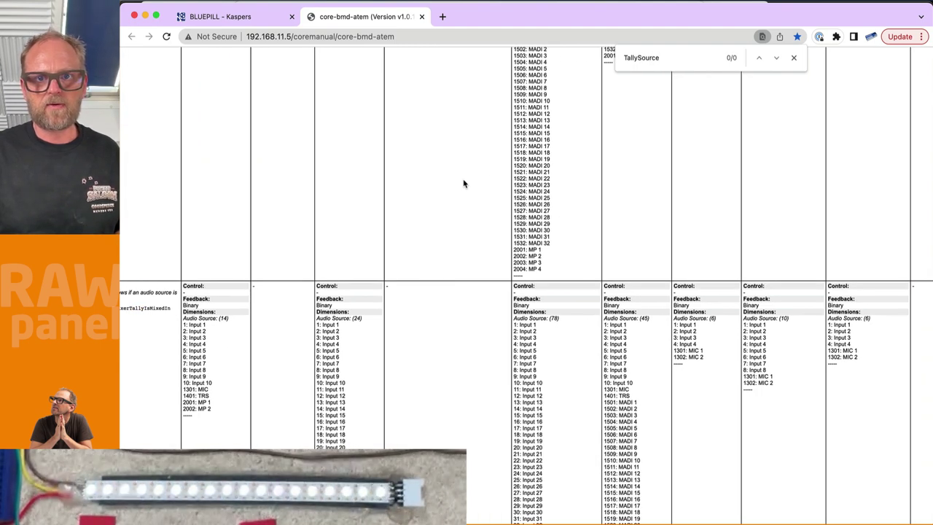
scroll(466, 233, left, 2)
scroll(452, 225, right, 1)
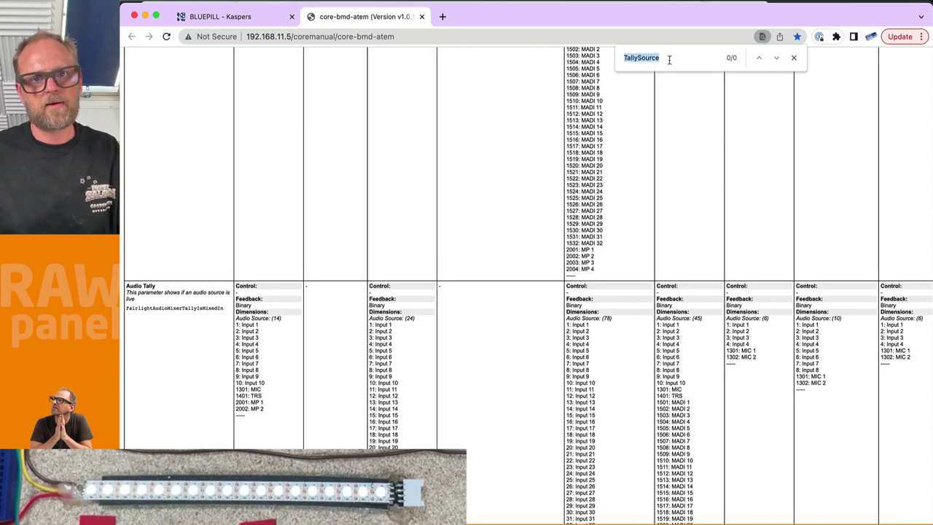
Step: Check the parameter name in the condition, search the core-bmd-atem manual for TallyBySource, and examine the parameter's feedback type
key(super+alt+Left)
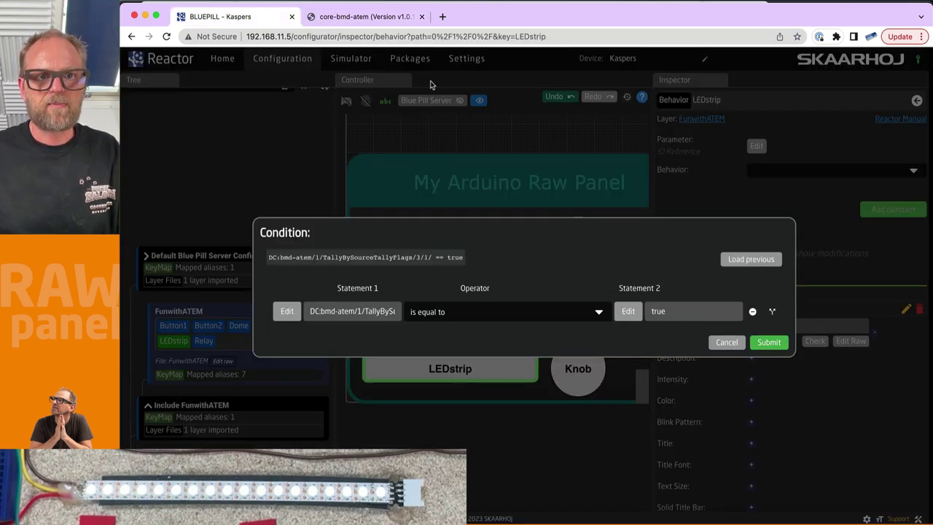
key(super+alt+Right)
click(674, 56)
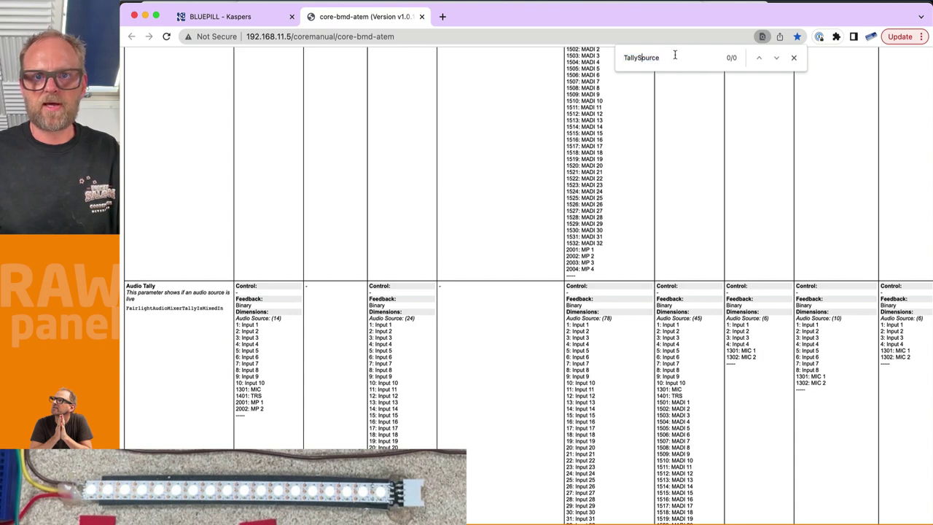
text(By)
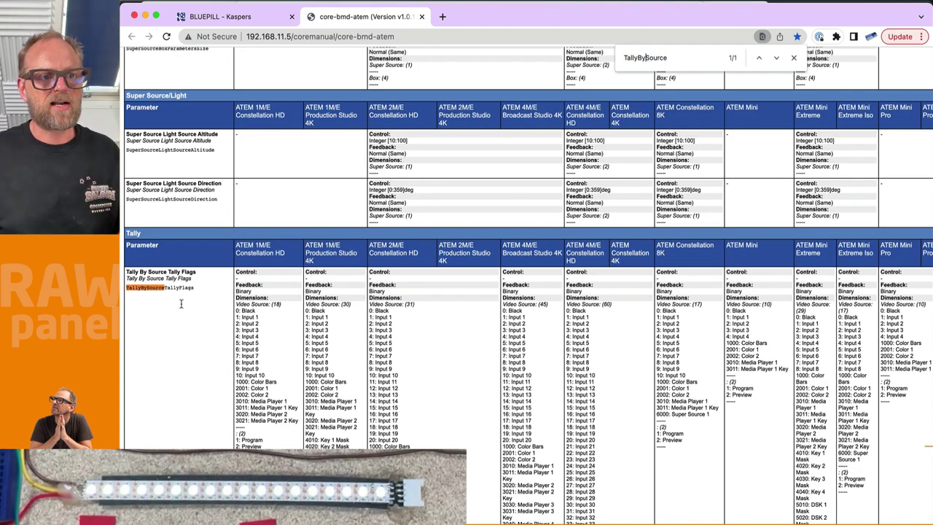
scroll(183, 300, down, 1)
double_click(247, 269)
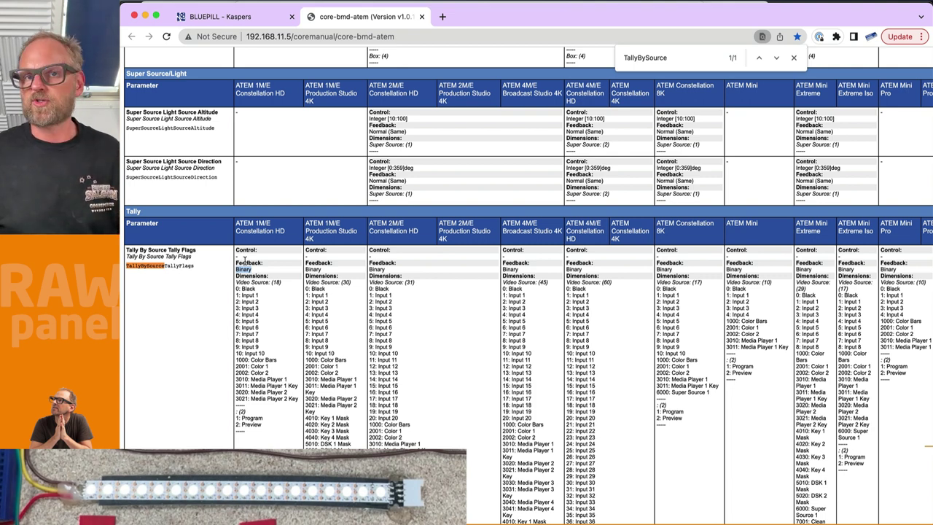
Step: Return to the Reactor configuration, submit the LEDstrip's Active If condition and check its full expression
click(250, 21)
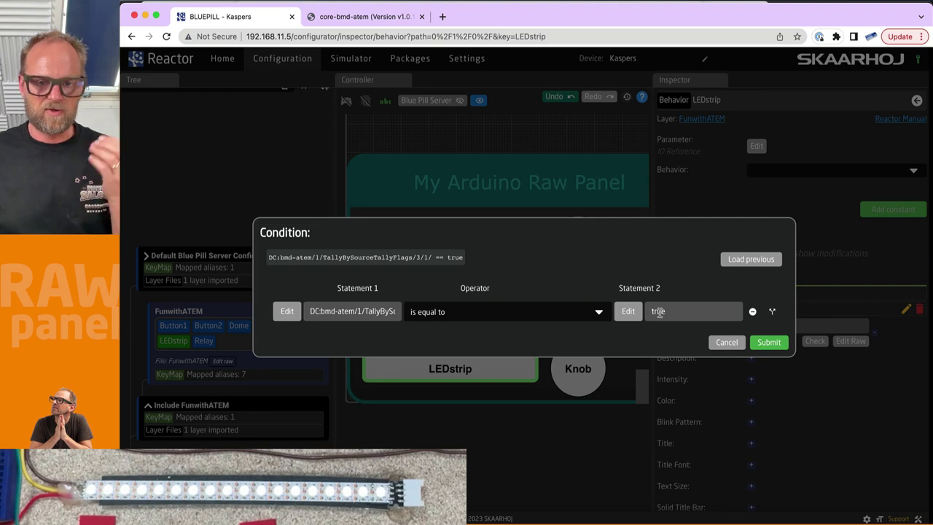
click(770, 342)
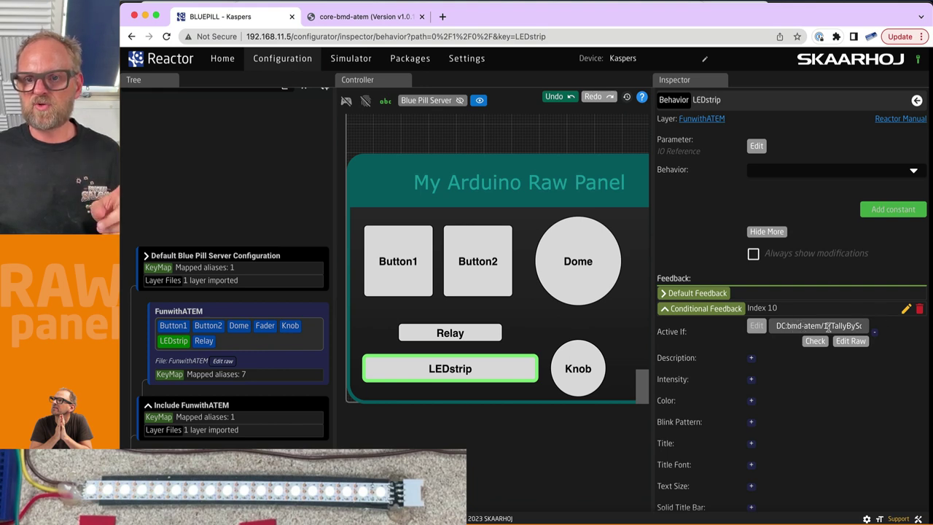
drag(828, 326, 873, 329)
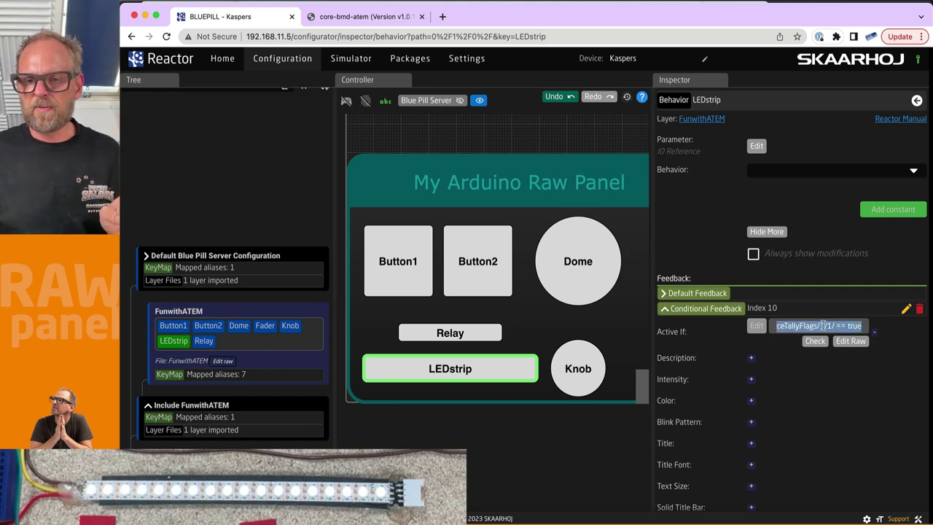
Step: Give the LEDstrip's first Conditional Feedback the intensity On and the color RED
click(751, 379)
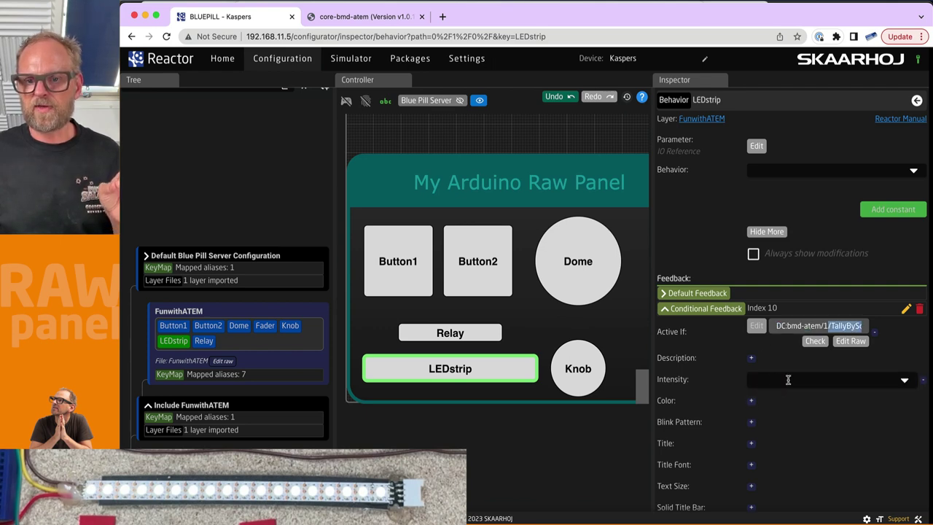
click(787, 380)
click(762, 382)
click(751, 401)
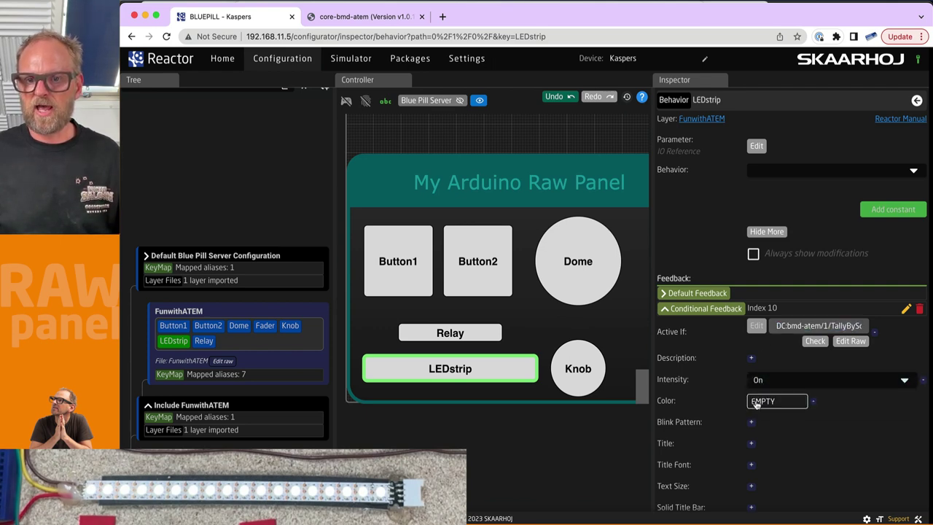
click(773, 401)
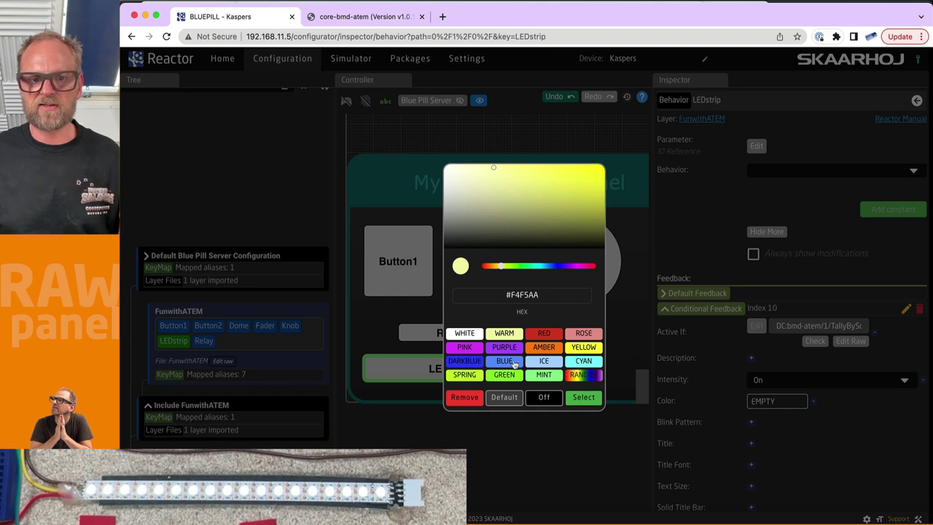
click(544, 333)
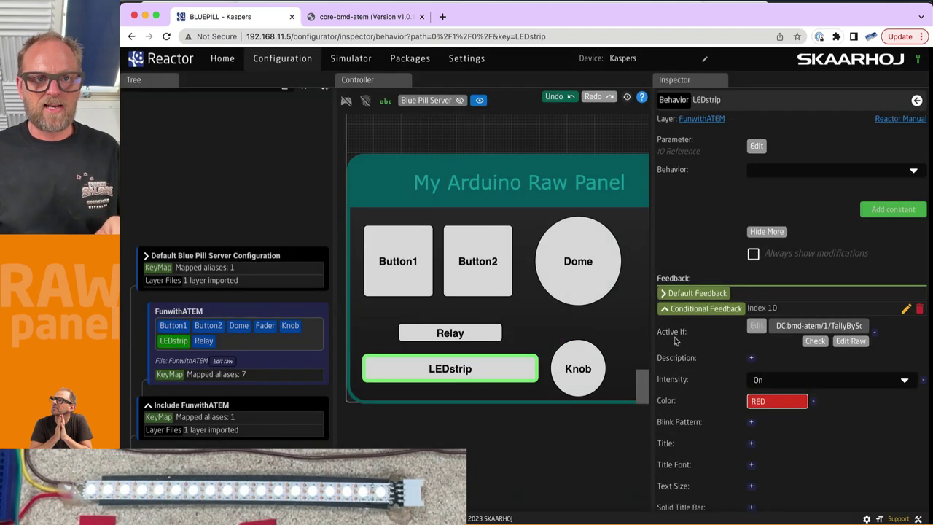
Step: Switch to ATEM Software Control and put CAM3 on Program to test the LEDstrip's tally feedback
key(super+Tab)
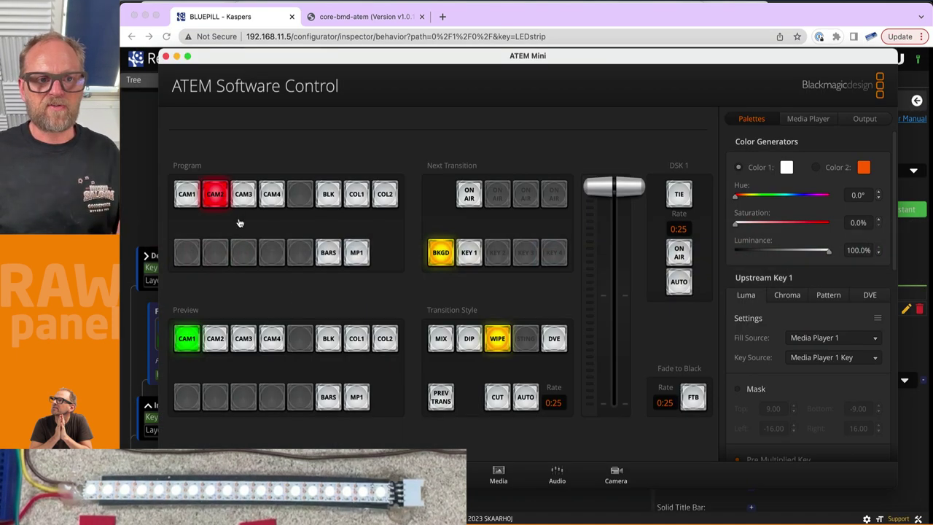
click(243, 201)
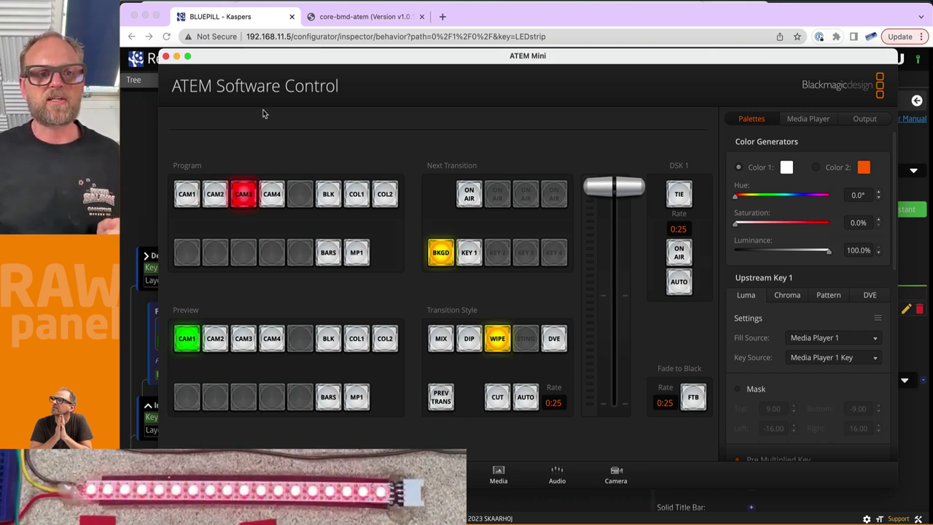
click(216, 193)
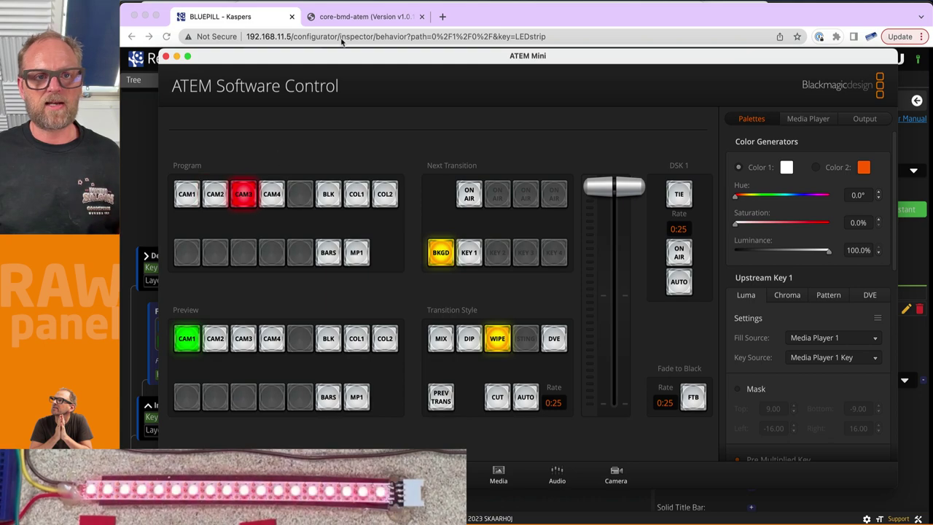
Step: Return to Reactor, insert another Conditional Feedback at the end of the LEDstrip's feedback list and open its Active If condition
click(356, 17)
click(270, 16)
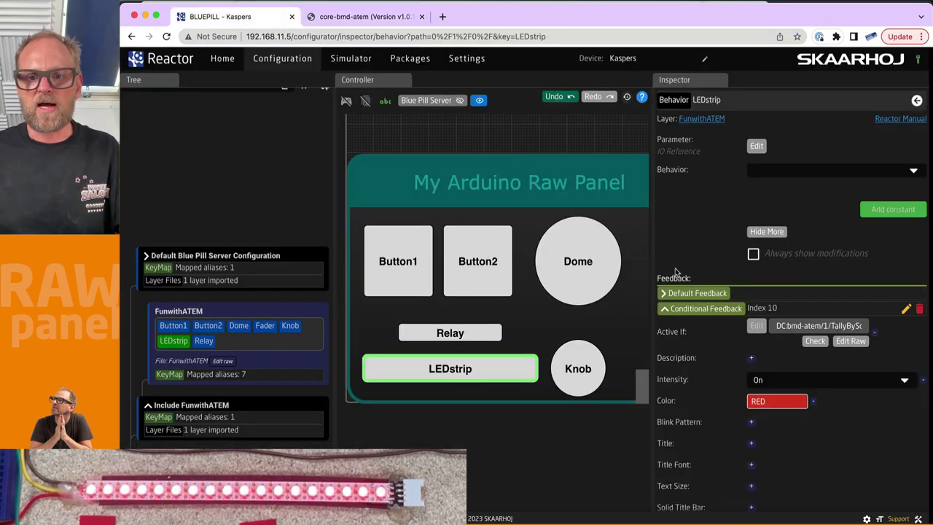
click(702, 309)
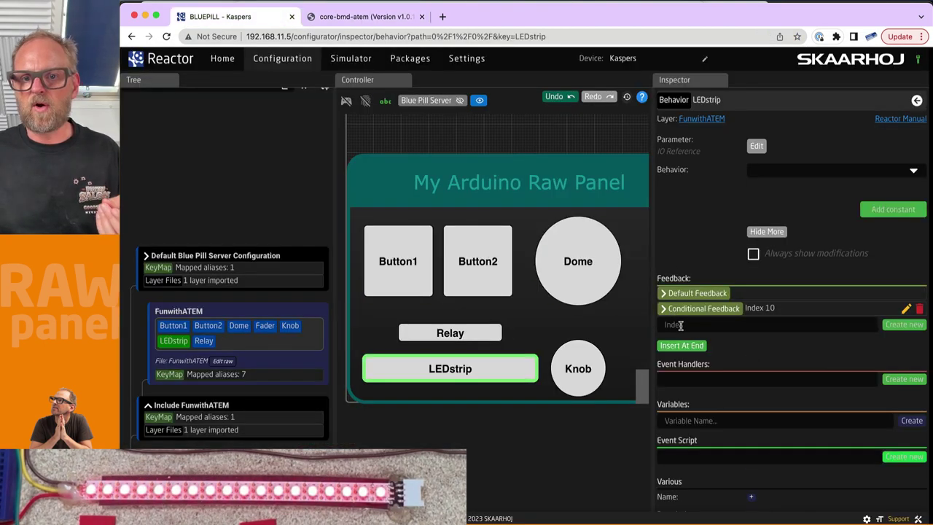
click(680, 345)
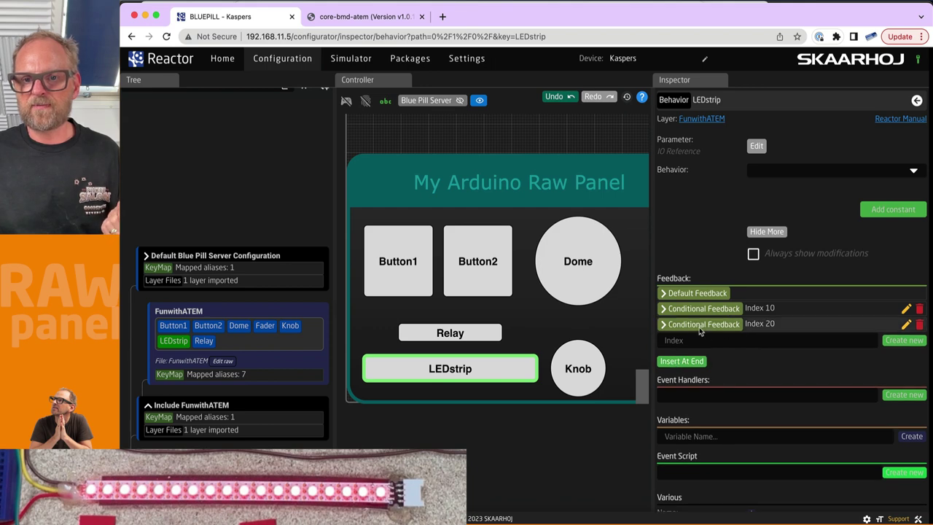
click(668, 326)
click(752, 347)
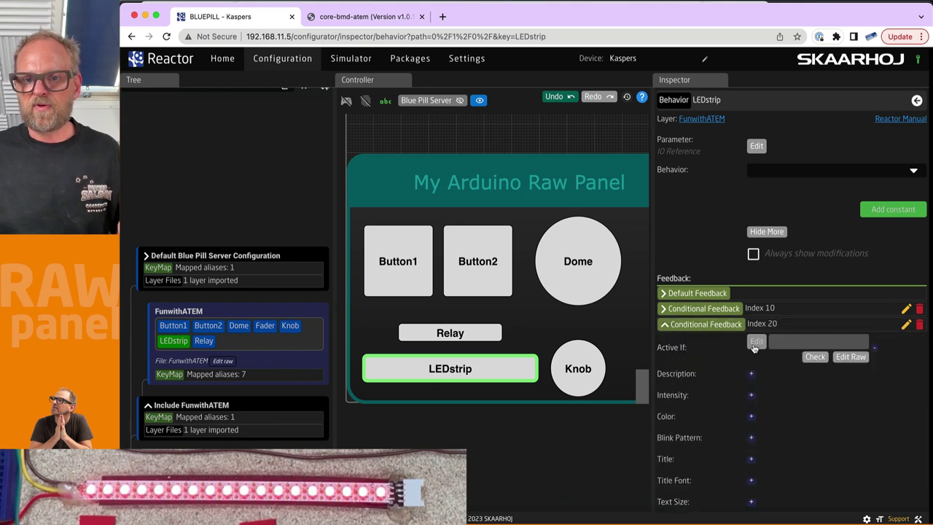
click(757, 342)
click(307, 312)
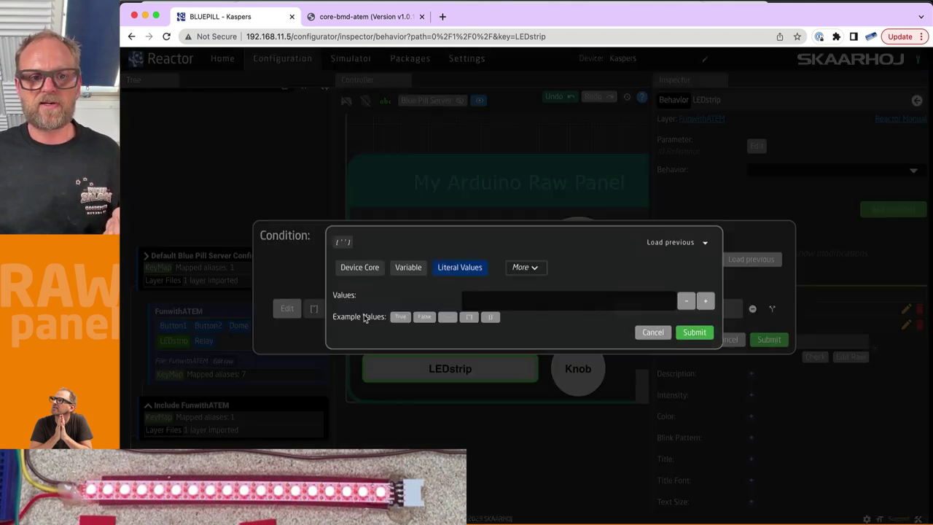
click(356, 268)
click(397, 321)
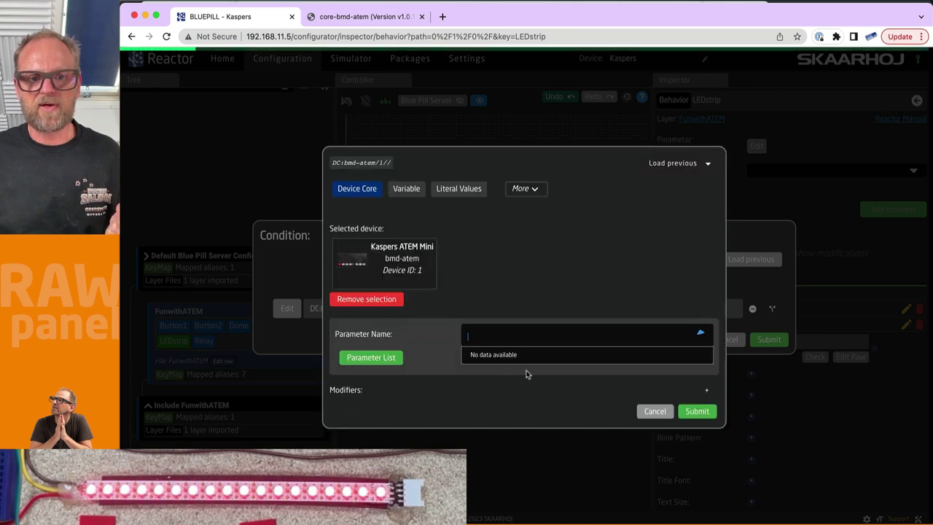
text(tallyby)
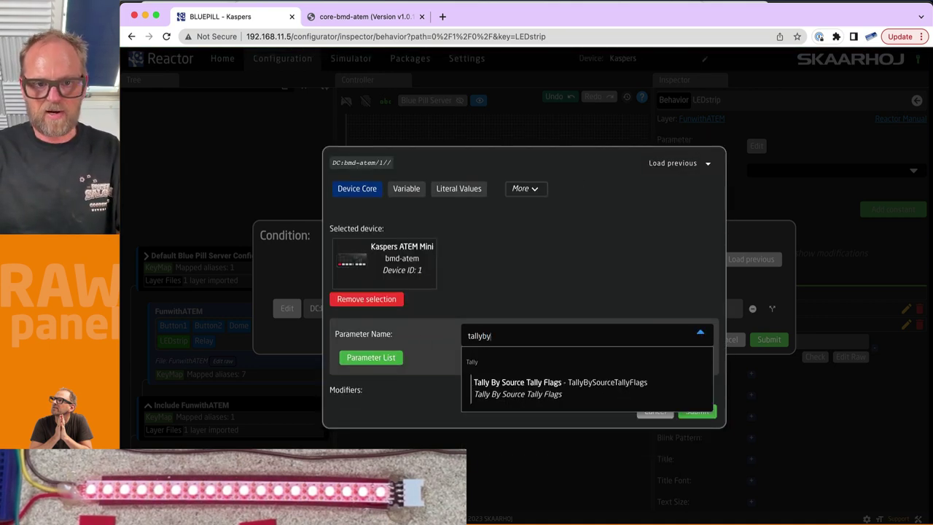
click(535, 383)
Step: Set the Tally By Source Tally Flags video source to Input 3 and its second dimension to Preview, and submit the reference
click(605, 323)
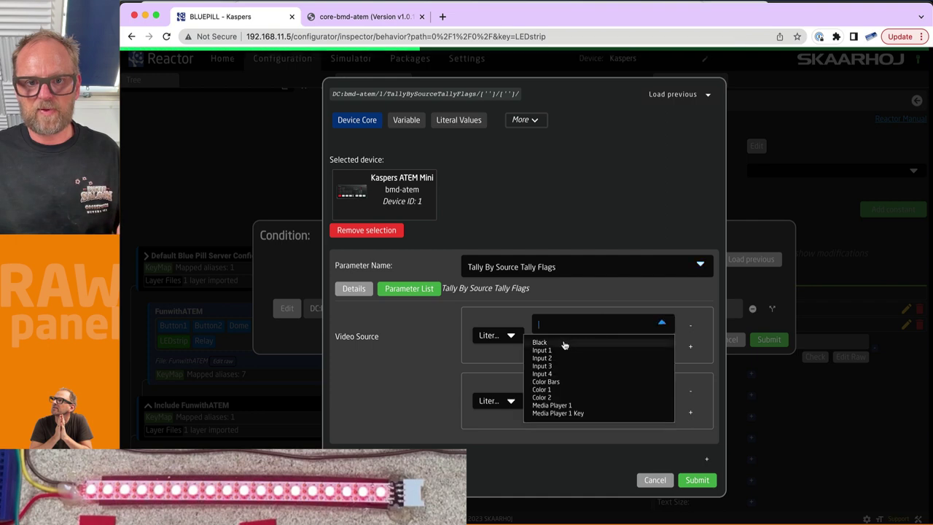
click(547, 366)
click(576, 394)
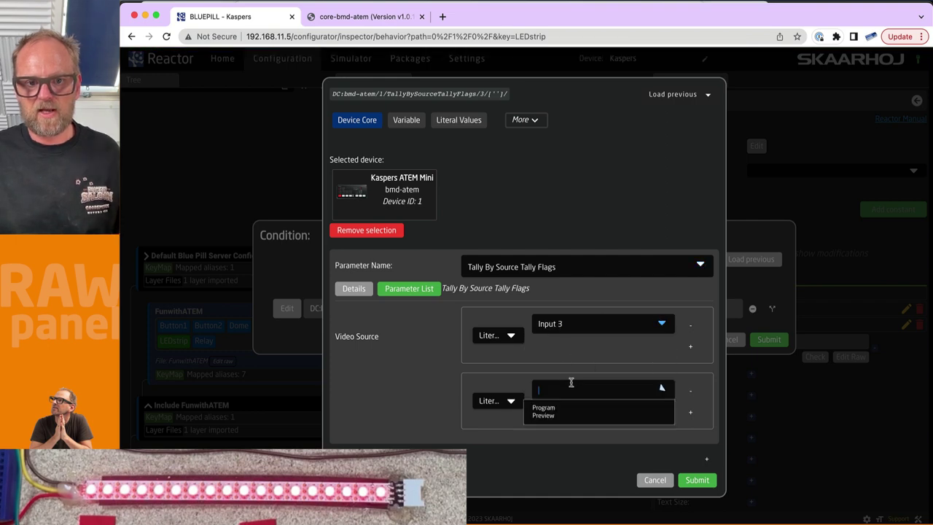
click(544, 416)
click(697, 480)
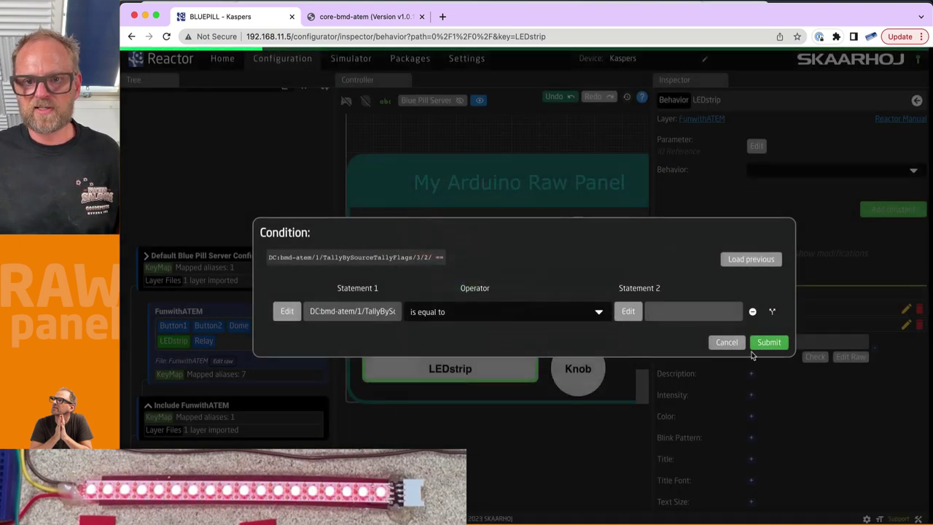
Step: Set the condition's Statement 2 to the literal value true and submit the condition
click(625, 314)
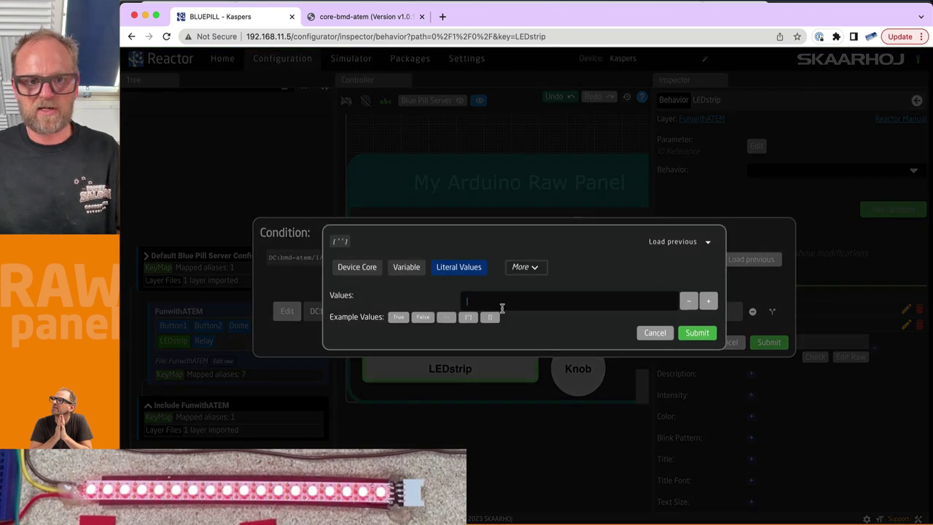
click(399, 317)
click(697, 333)
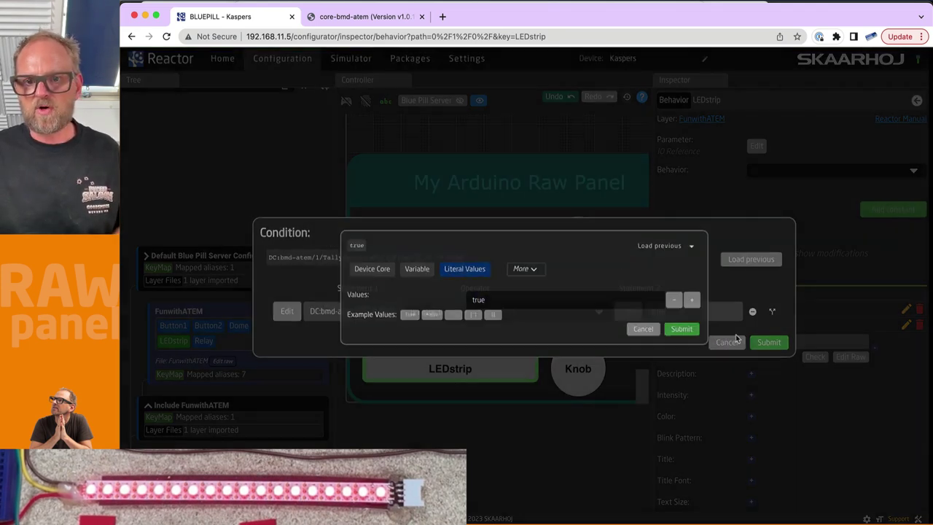
click(771, 343)
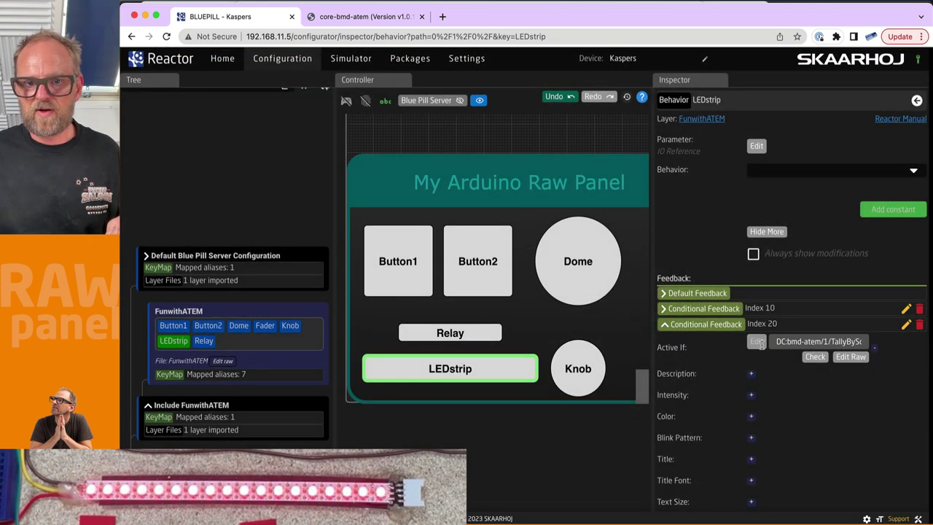
Step: Give the LEDstrip's second Conditional Feedback the color GREEN and the intensity On, and collapse its settings
click(753, 420)
click(775, 419)
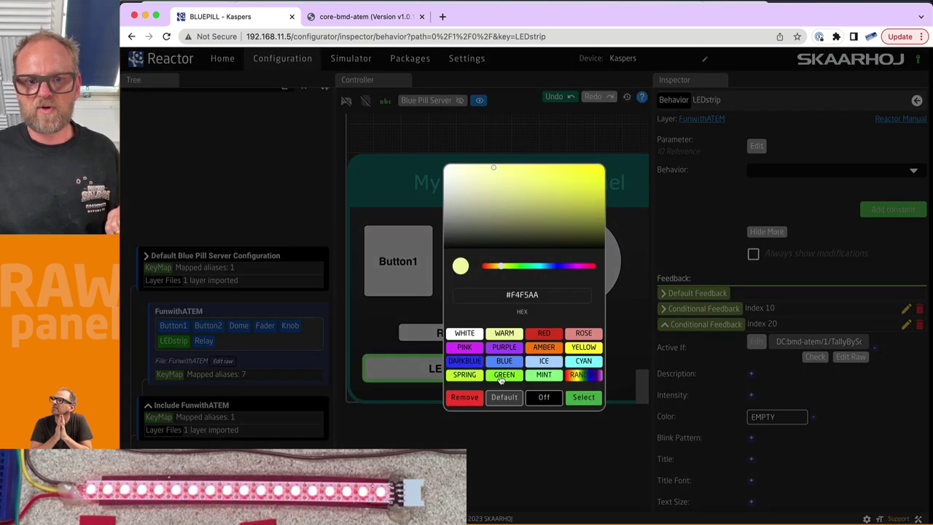
click(501, 378)
click(751, 395)
click(776, 395)
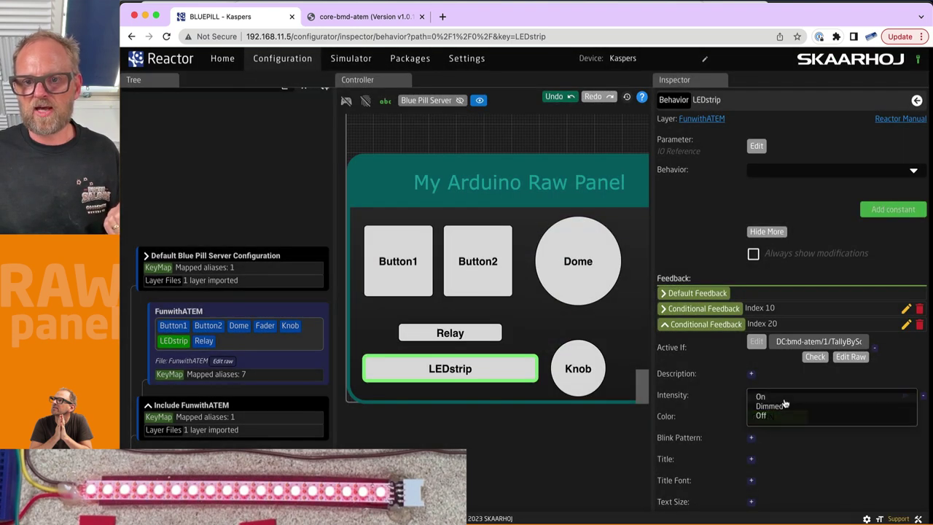
click(762, 397)
scroll(838, 446, down, 4)
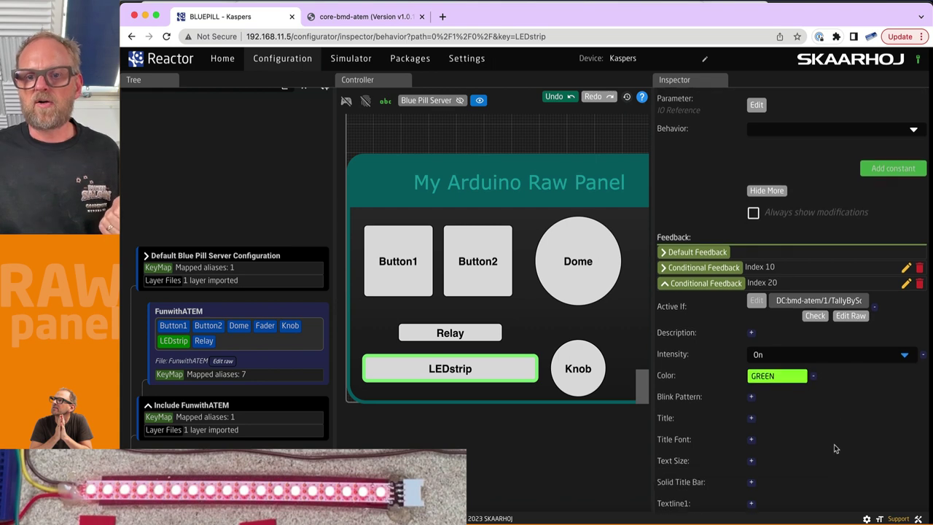
click(665, 194)
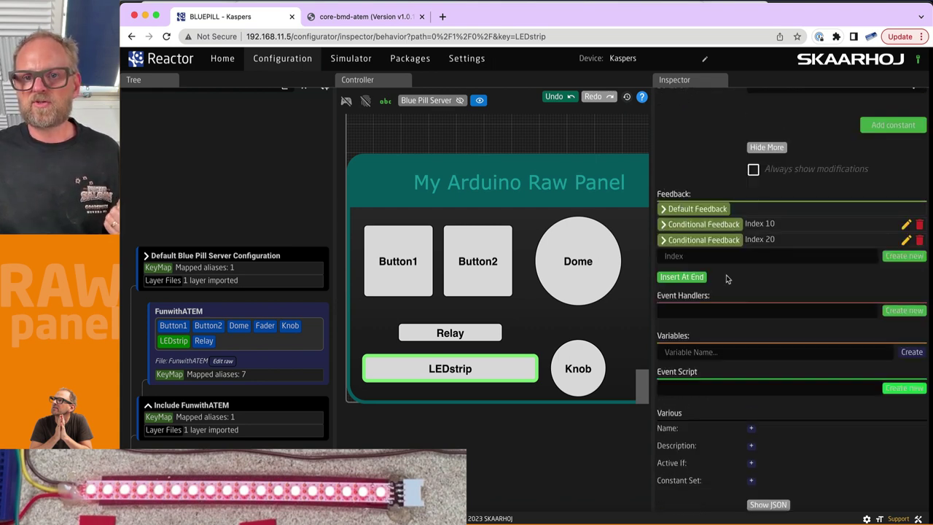
Step: Switch to ATEM Software Control and put CAM3 on Preview to test the LEDstrip's preview tally
key(super+Tab)
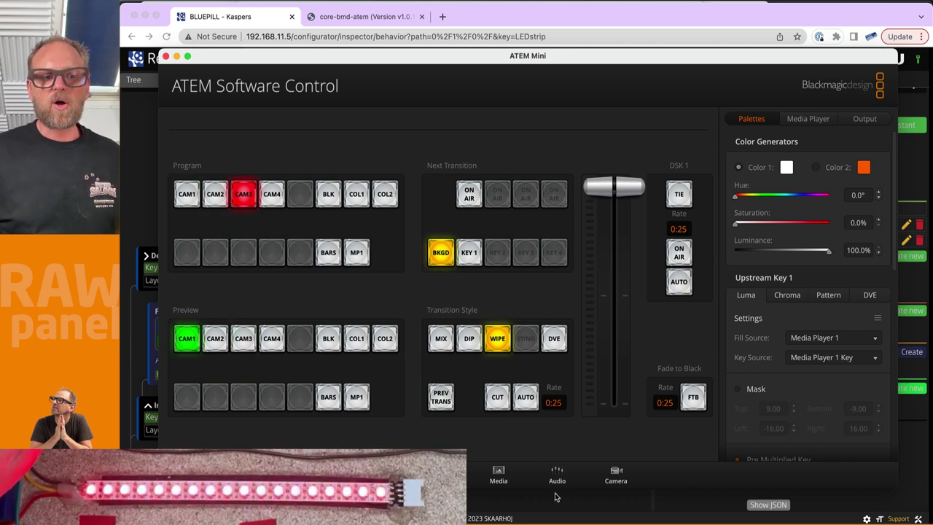
click(245, 344)
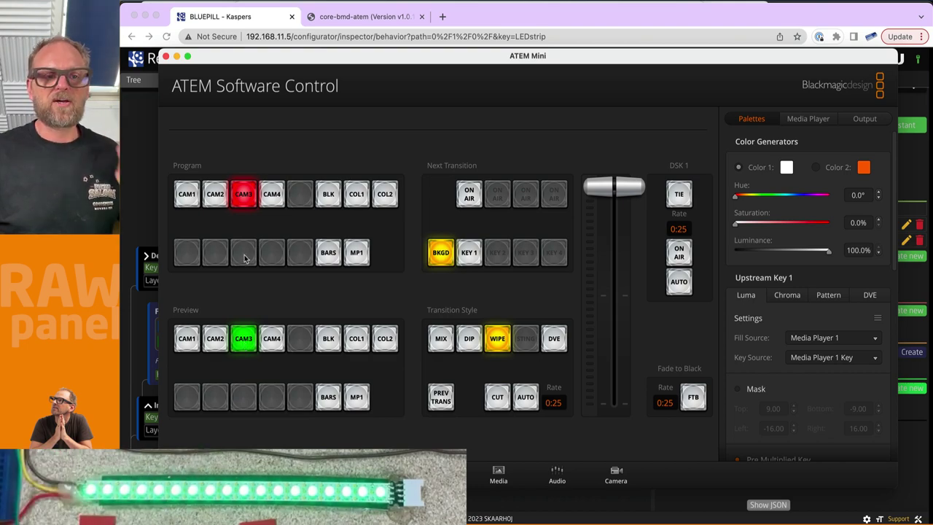
Step: Return to Reactor, show the LEDstrip behavior's JSON and widen the Inspector so the full condition lines fit
click(402, 18)
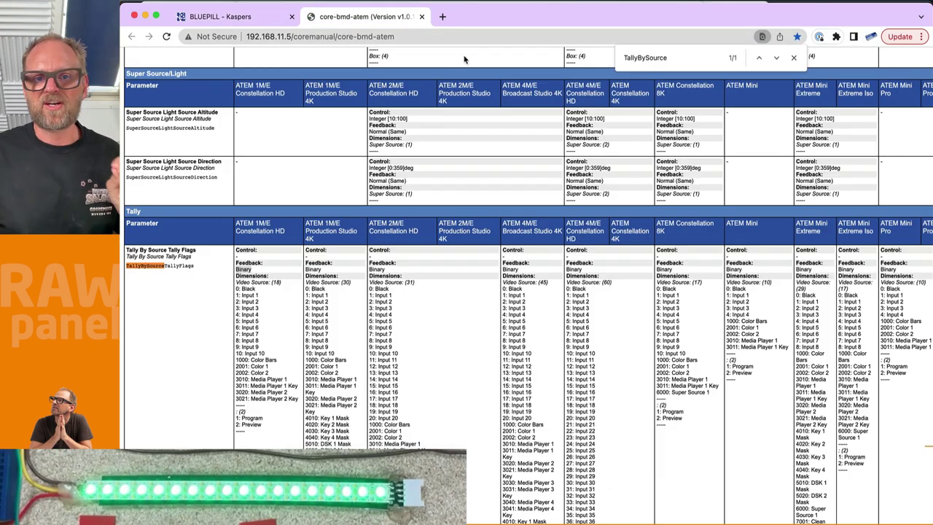
click(219, 16)
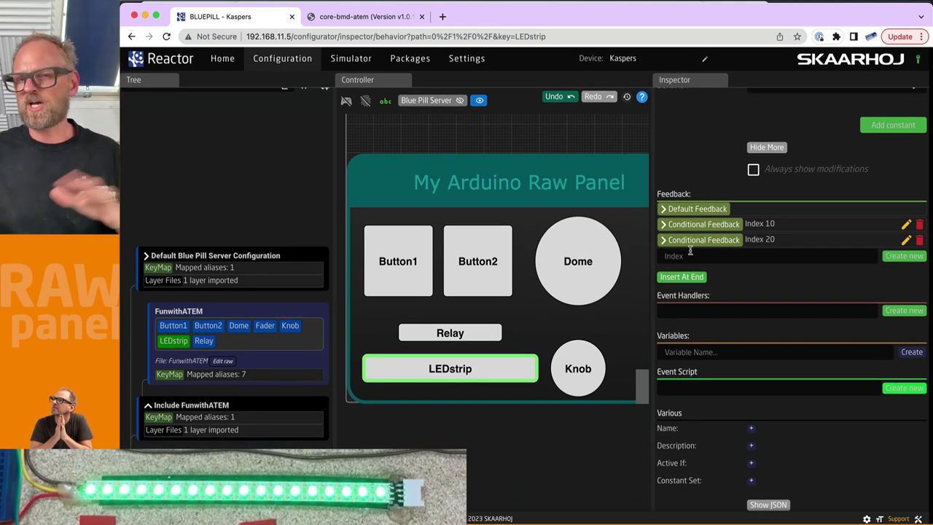
click(776, 510)
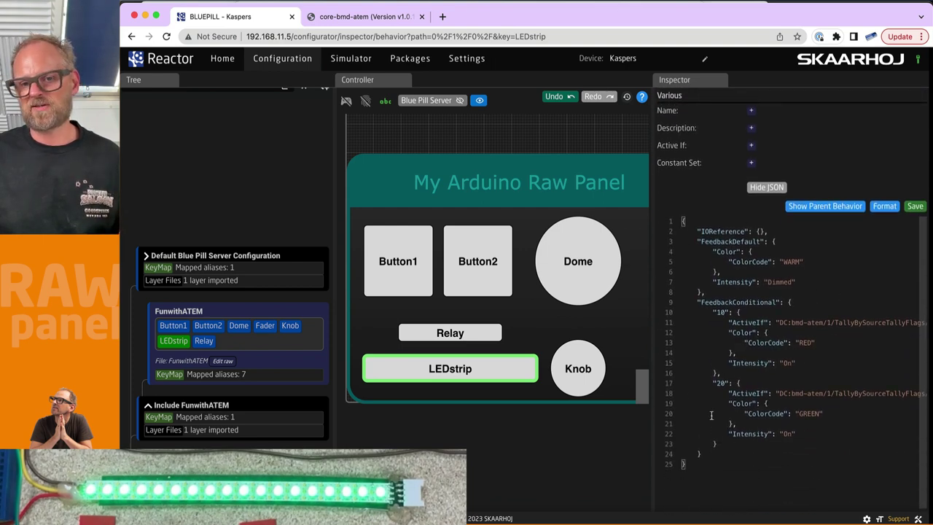
drag(654, 362, 460, 362)
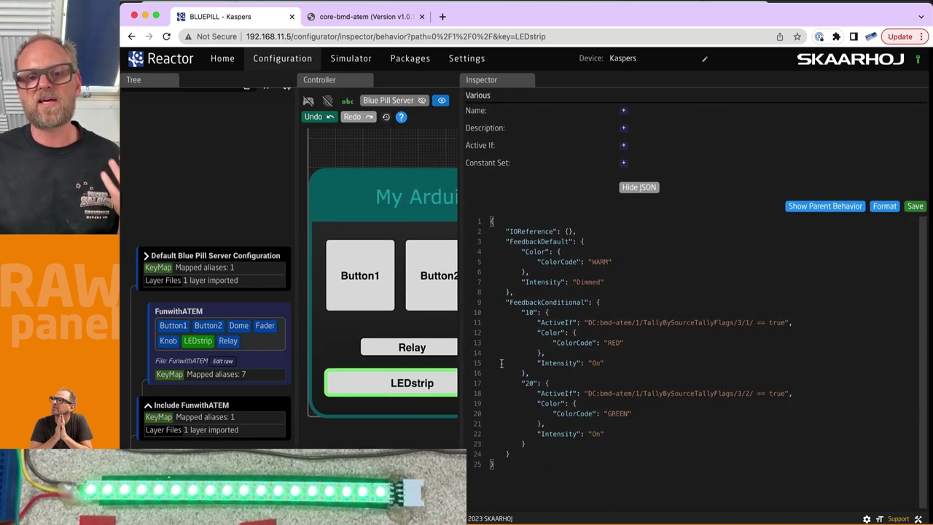
Step: Change the index of the RED conditional feedback to 30 in the LEDstrip's JSON and save it
click(531, 312)
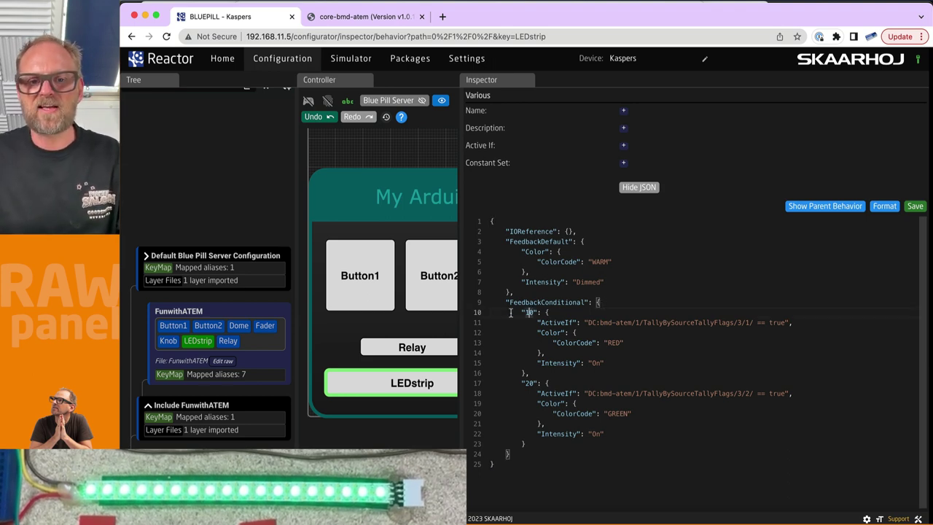
drag(520, 312, 543, 373)
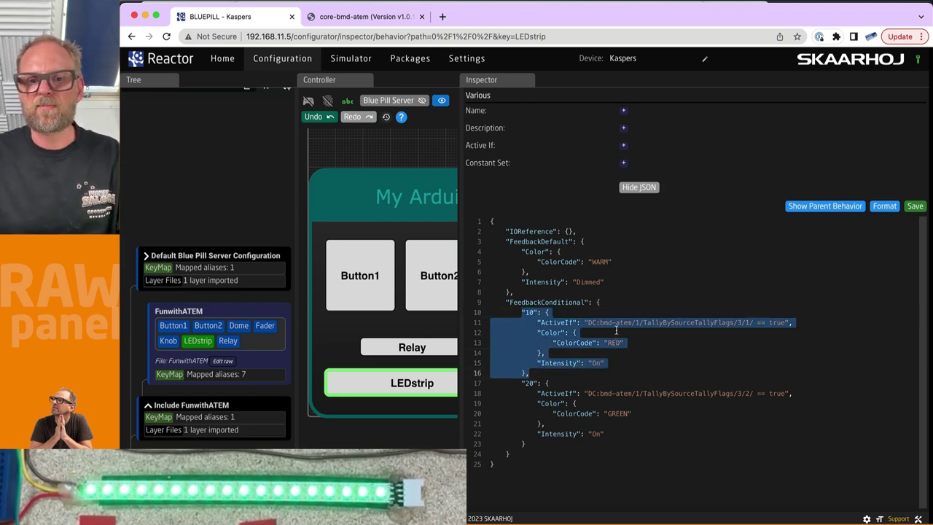
click(540, 323)
drag(794, 321, 602, 363)
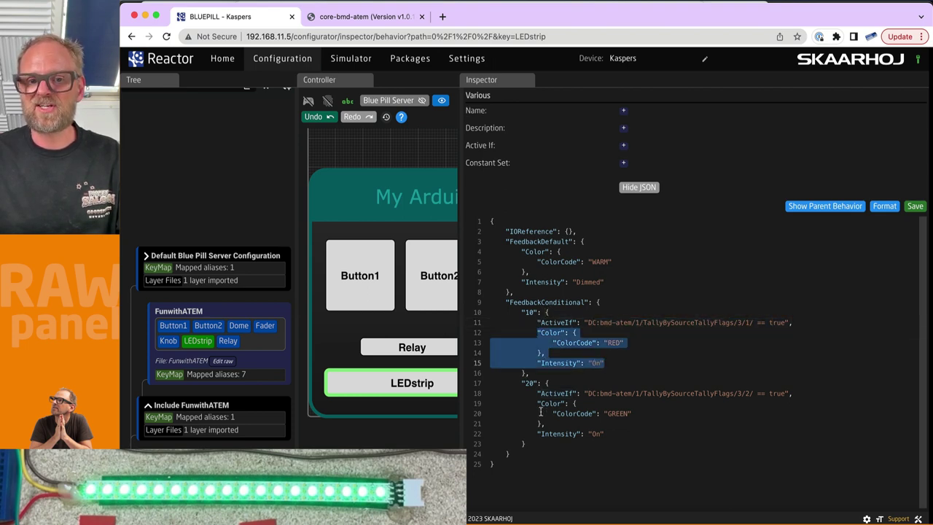
drag(537, 403, 599, 443)
click(614, 436)
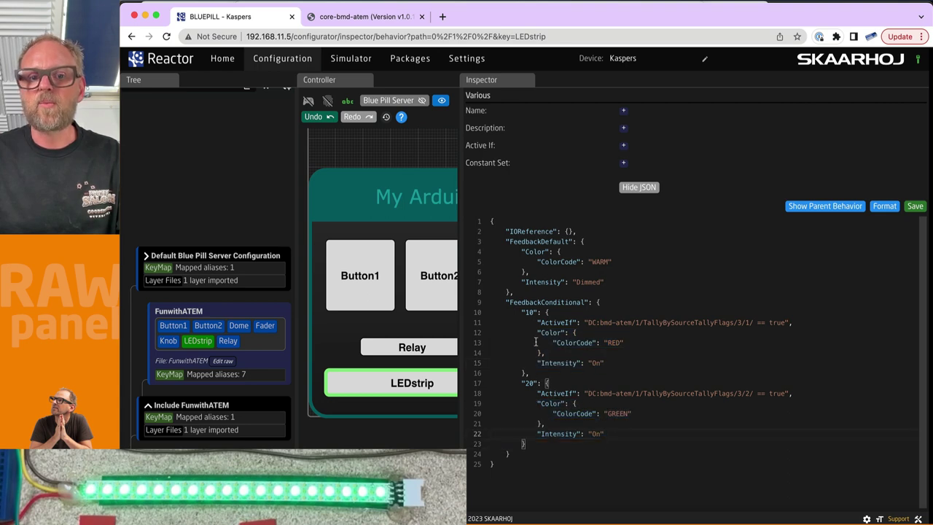
click(530, 312)
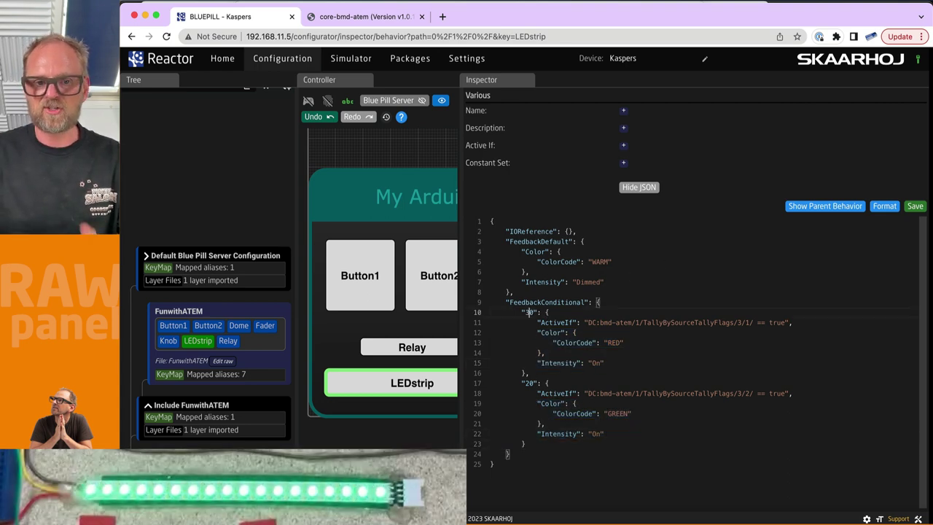
click(915, 206)
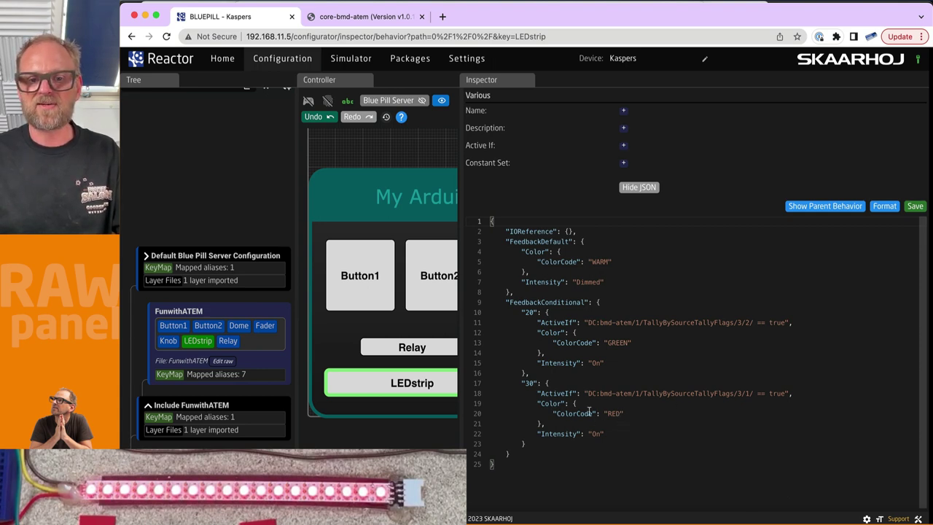
Step: Switch to ATEM Software Control and test the tally priority by moving CAM3 on and off Program and Preview, ending with CAM1 on Program and CAM2 on Preview
key(super+Tab)
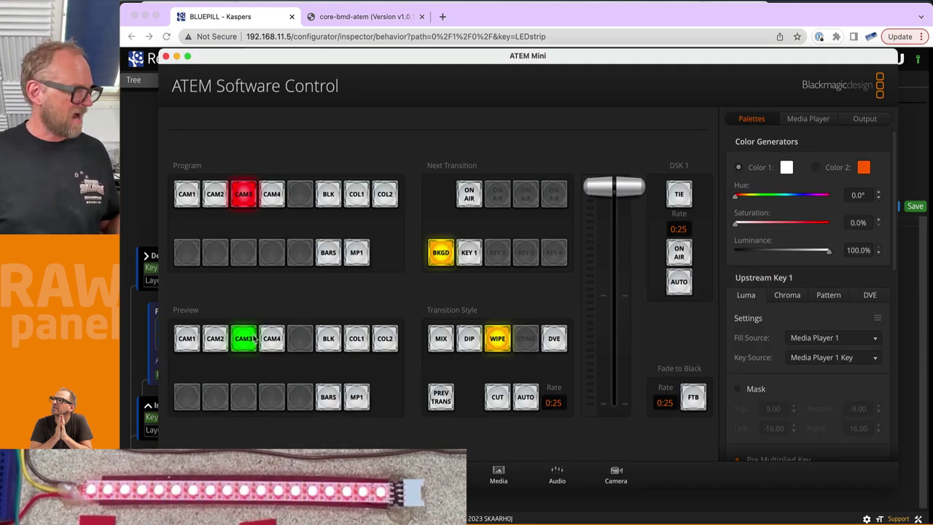
click(215, 198)
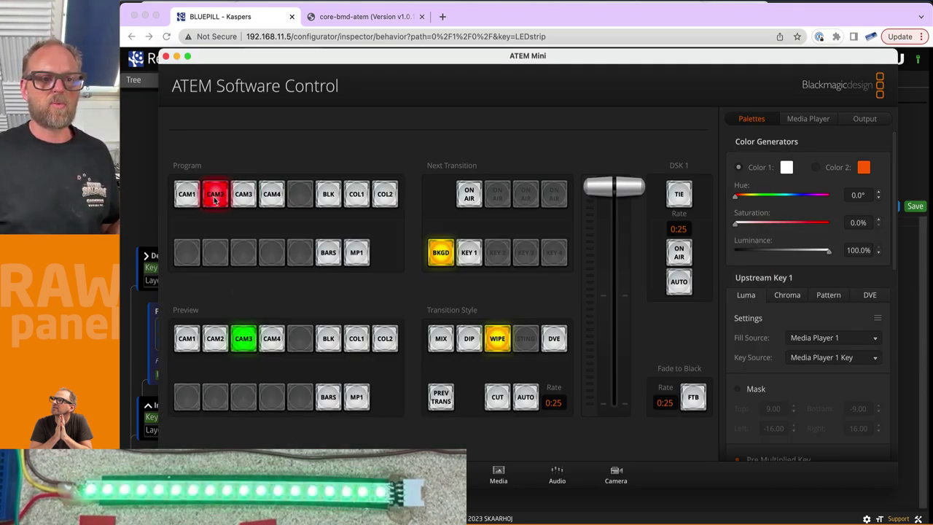
click(214, 343)
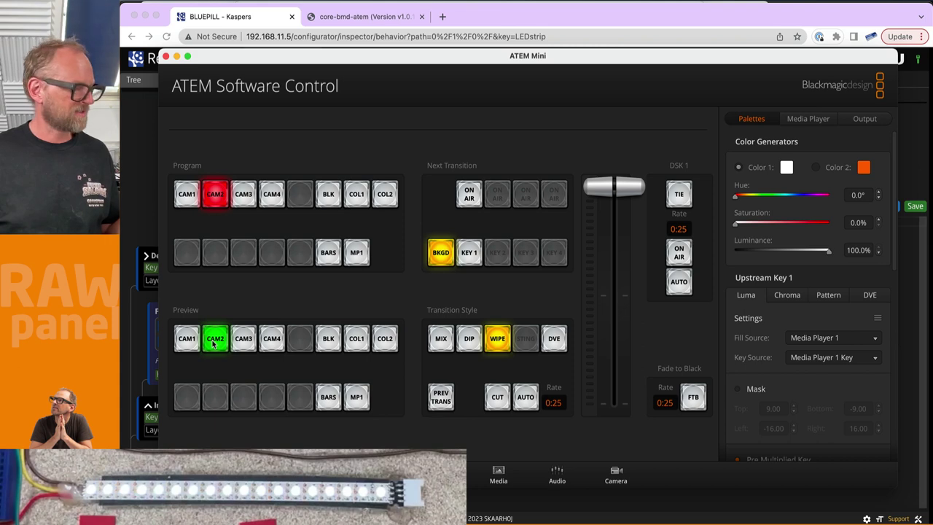
click(243, 341)
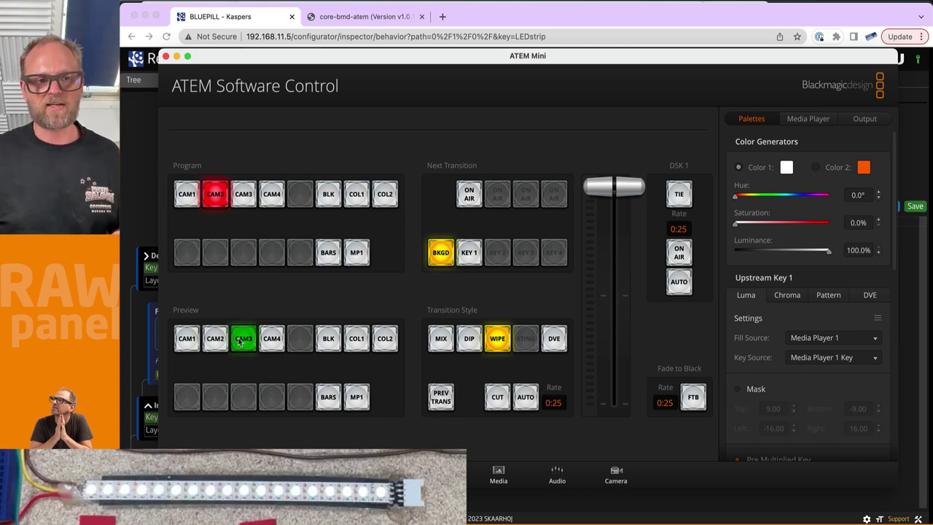
click(240, 204)
click(218, 198)
click(189, 197)
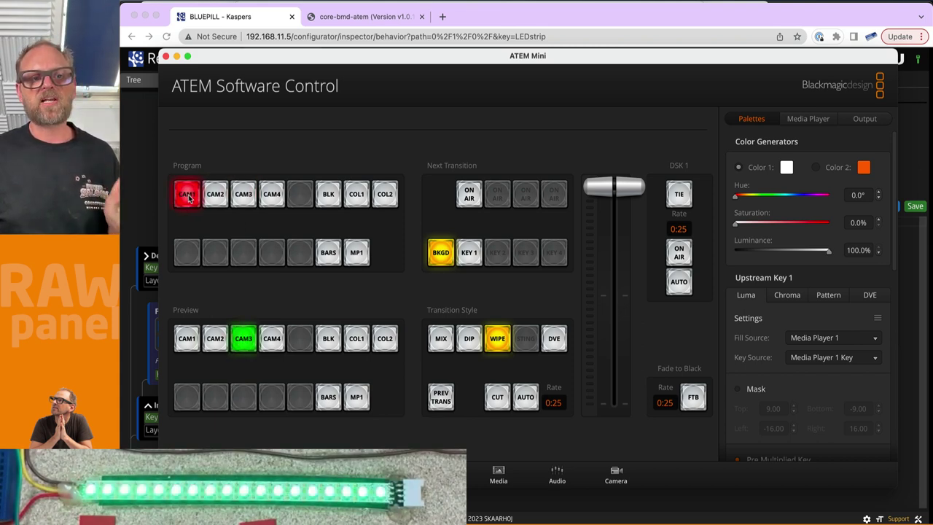
click(222, 341)
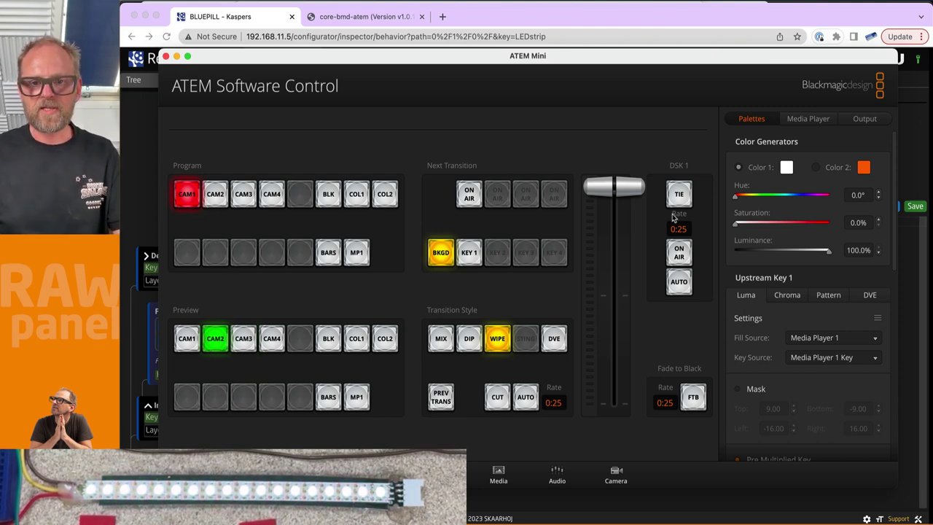
Step: Set Upstream Key 1's fill source to Camera 3 and turn the key on air and off again to test the LEDstrip's tally
key(super+Tab)
key(super+Tab)
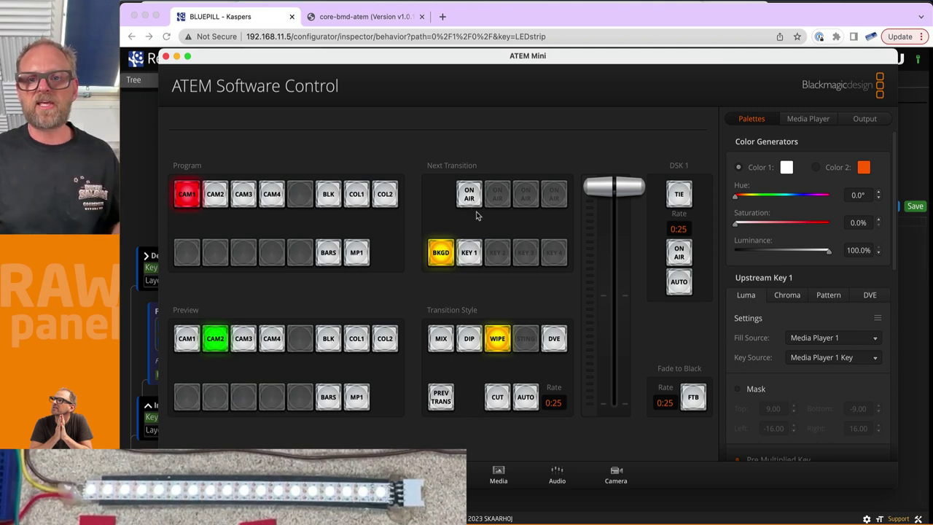
scroll(857, 191, down, 5)
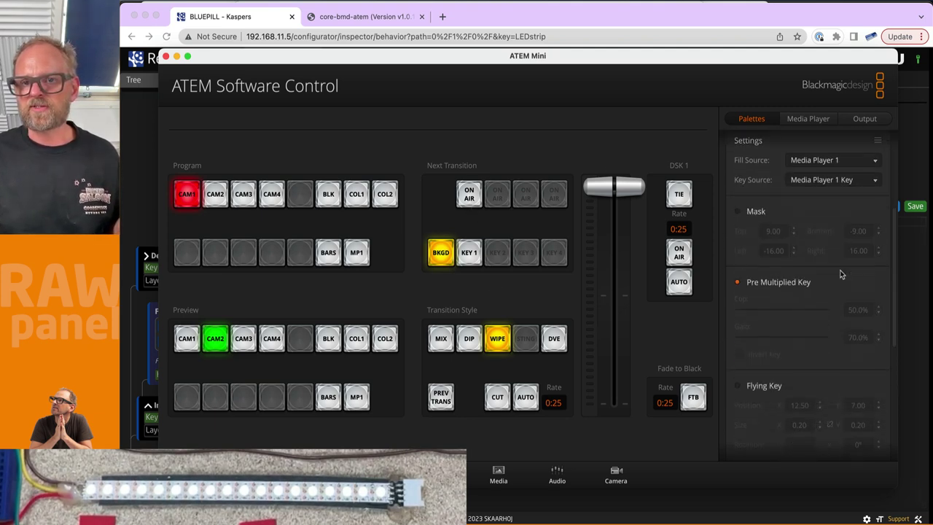
scroll(839, 271, up, 5)
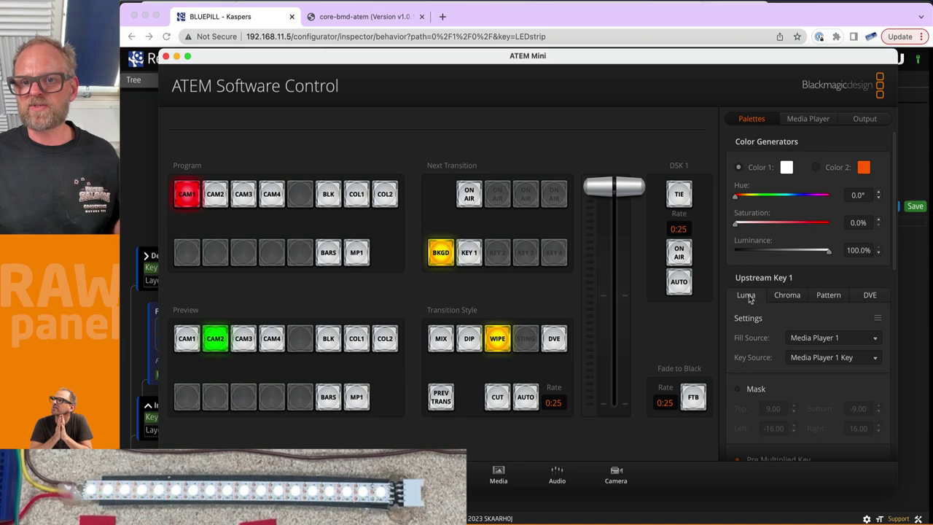
click(813, 339)
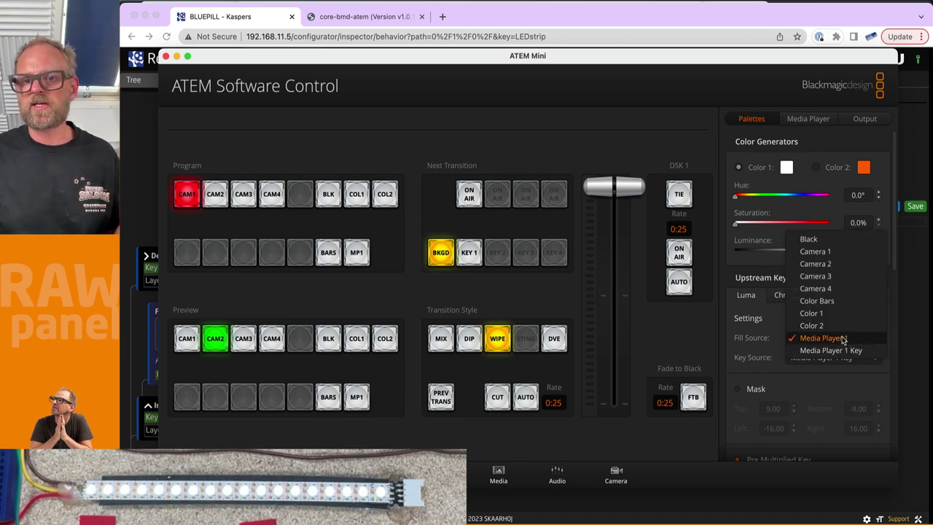
click(829, 276)
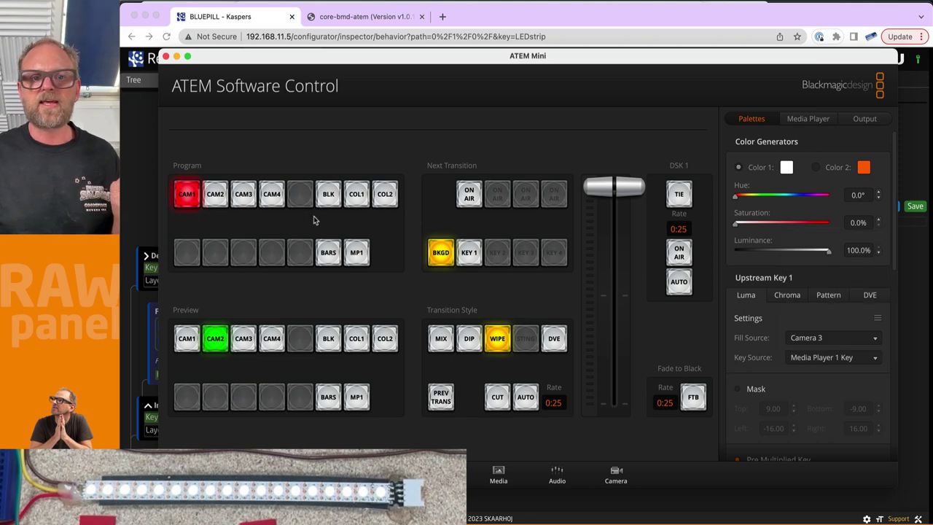
click(469, 195)
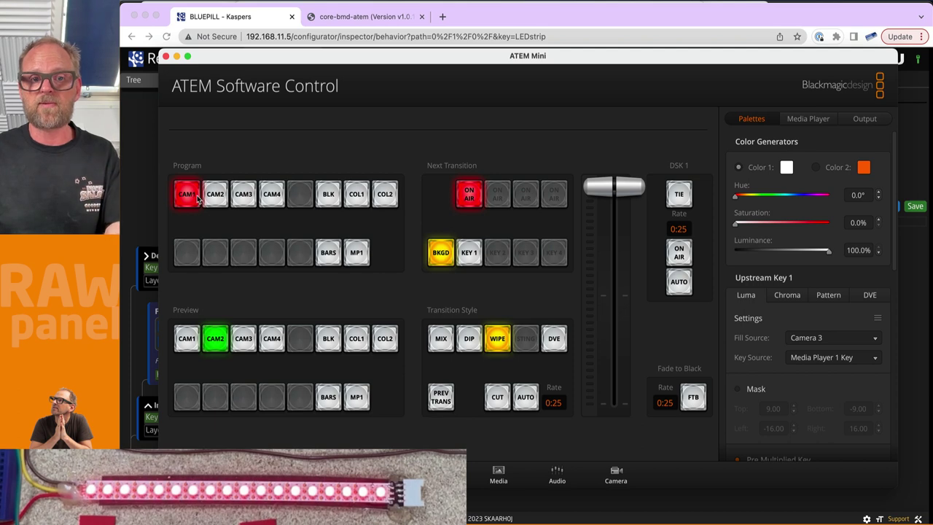
click(470, 207)
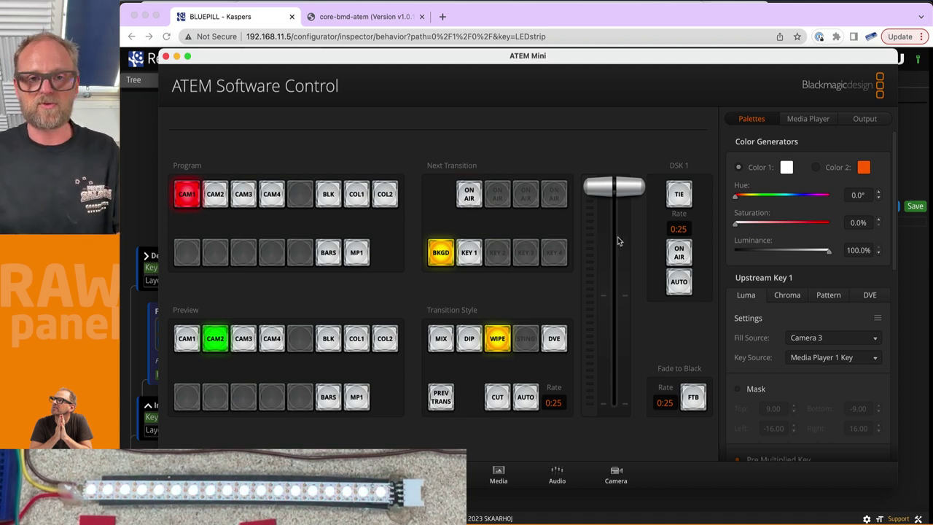
key(super+Tab)
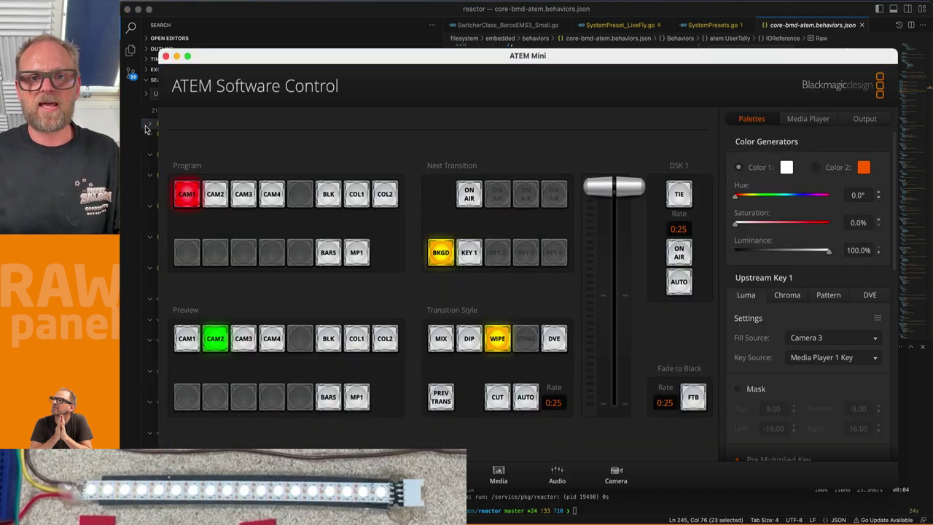
click(145, 129)
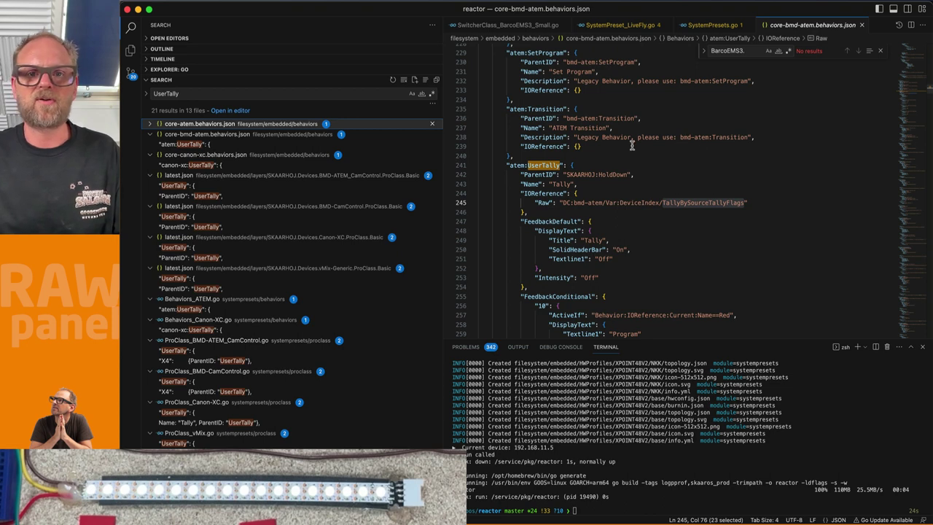
key(super+Tab)
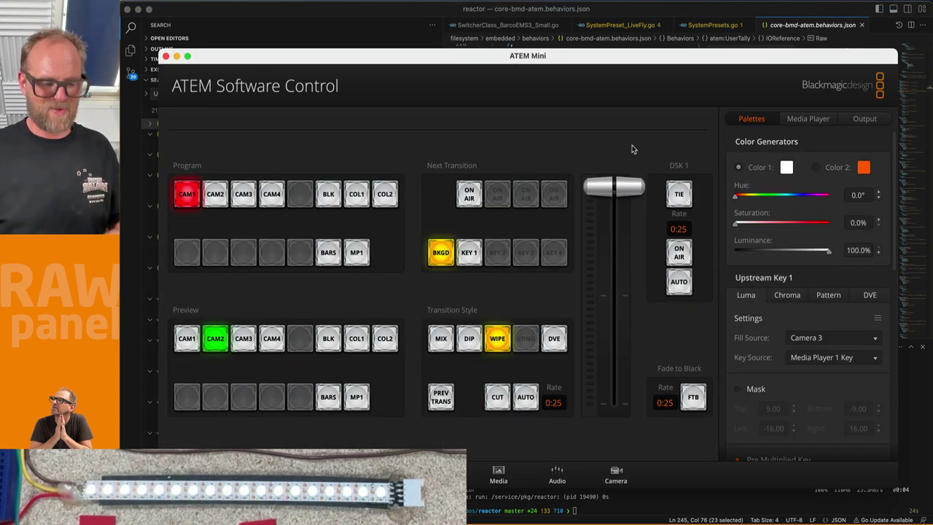
Step: Switch to Reactor in the browser and narrow the Inspector so the whole Arduino raw panel layout fits in the Controller view
key(super+Tab)
key(super+Tab)
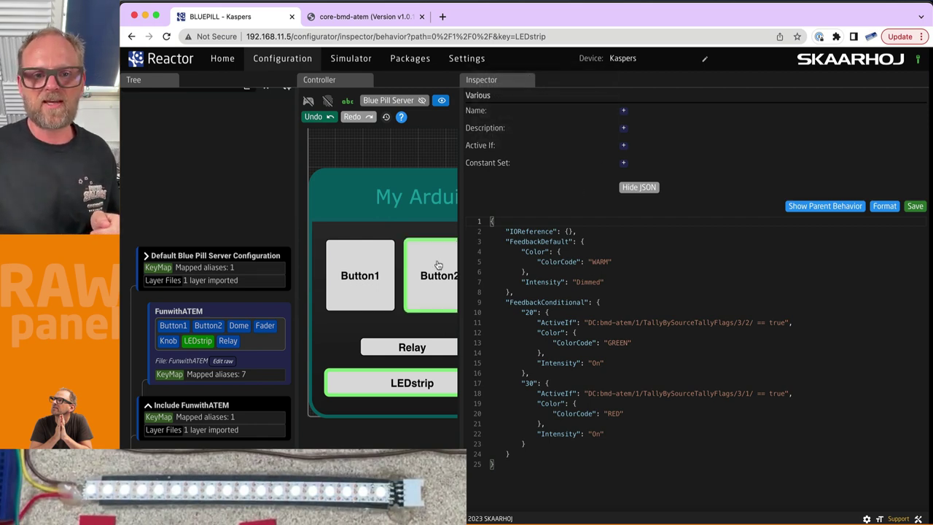
drag(461, 248, 659, 219)
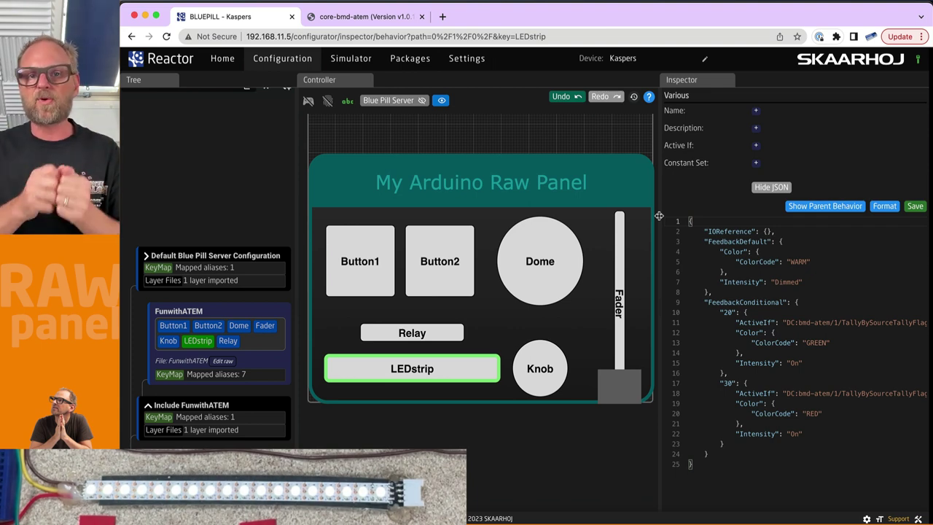
Step: From Reactor's home page, browse the list of devices available for adding manually and close it without adding one
click(222, 58)
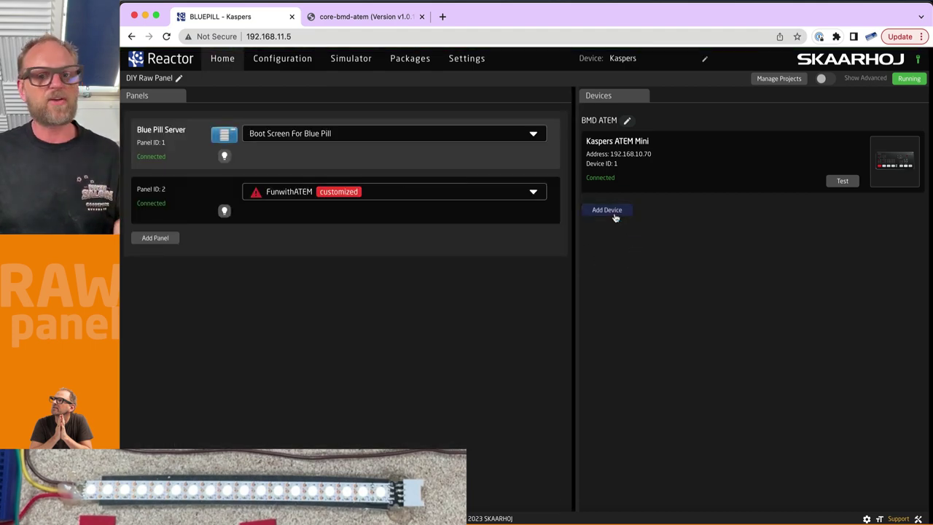
click(614, 216)
click(654, 114)
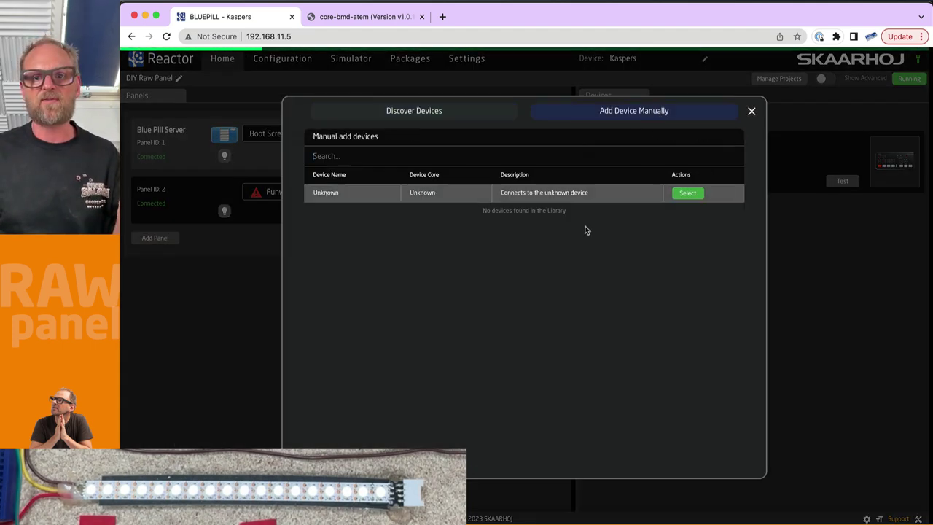
scroll(479, 284, down, 10)
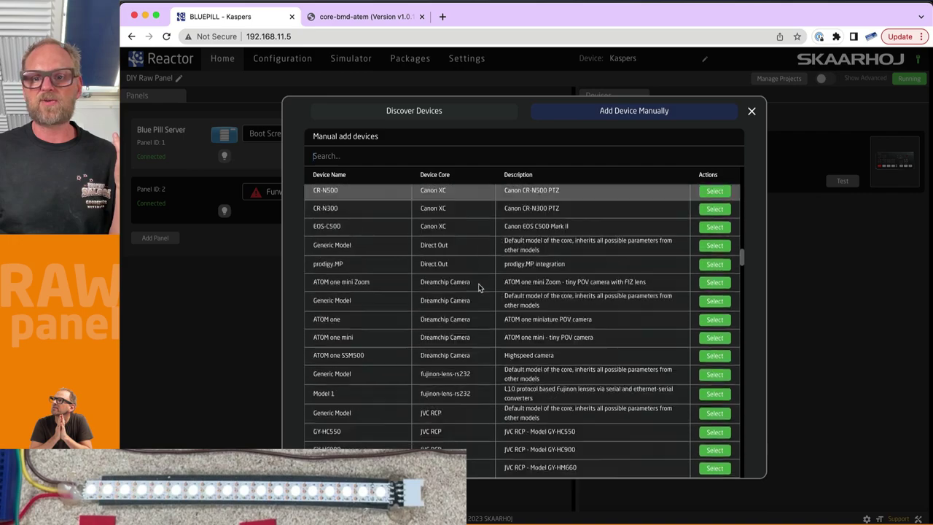
scroll(479, 286, down, 20)
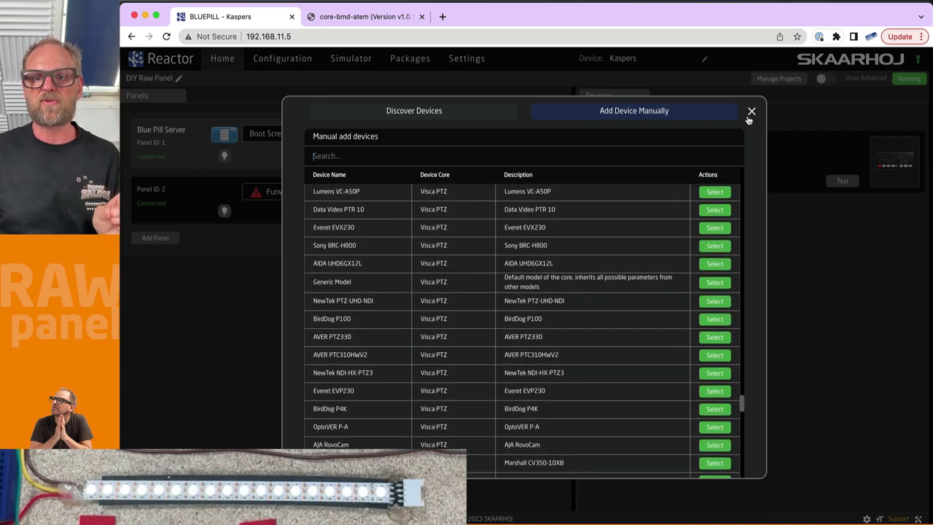
click(751, 113)
Step: Look through the core-bmd-atem manual from the Tally parameters to the Transition/DVE parameters and return to Reactor's home page
click(361, 16)
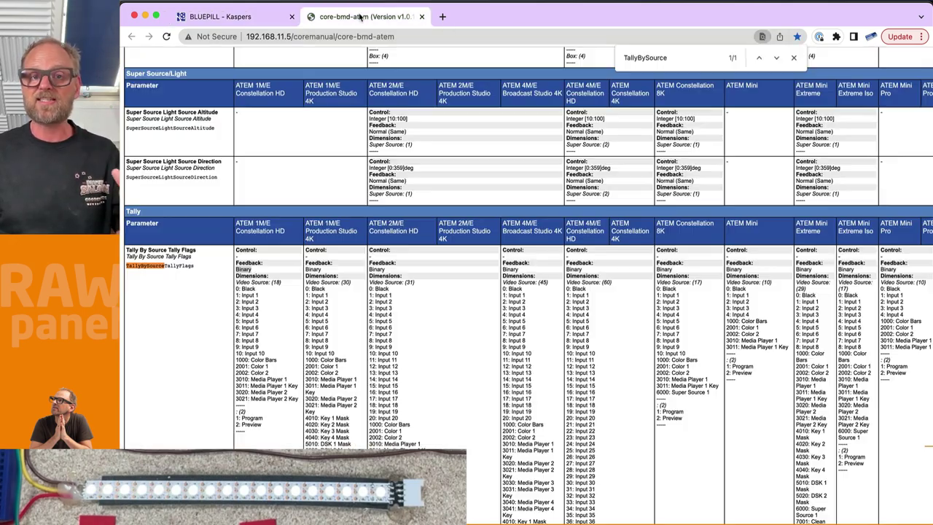
scroll(452, 366, down, 15)
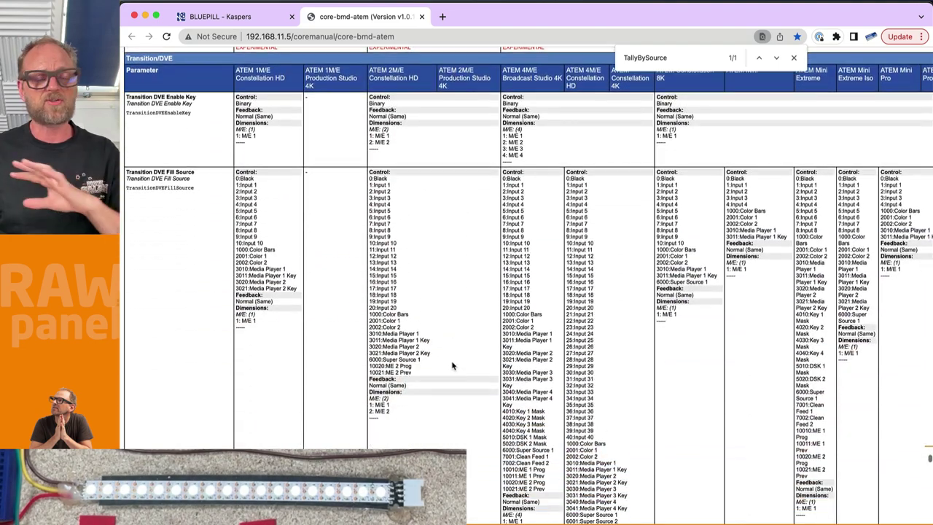
scroll(452, 366, down, 2)
click(231, 17)
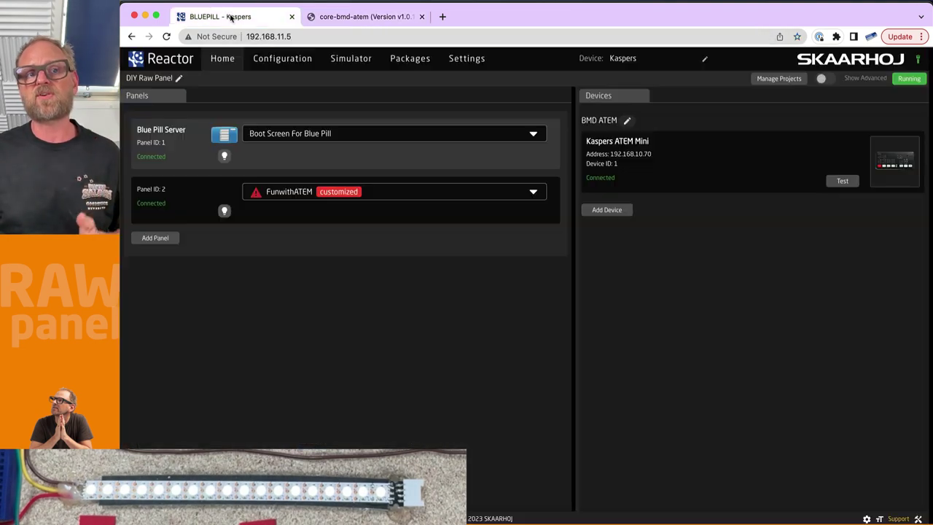